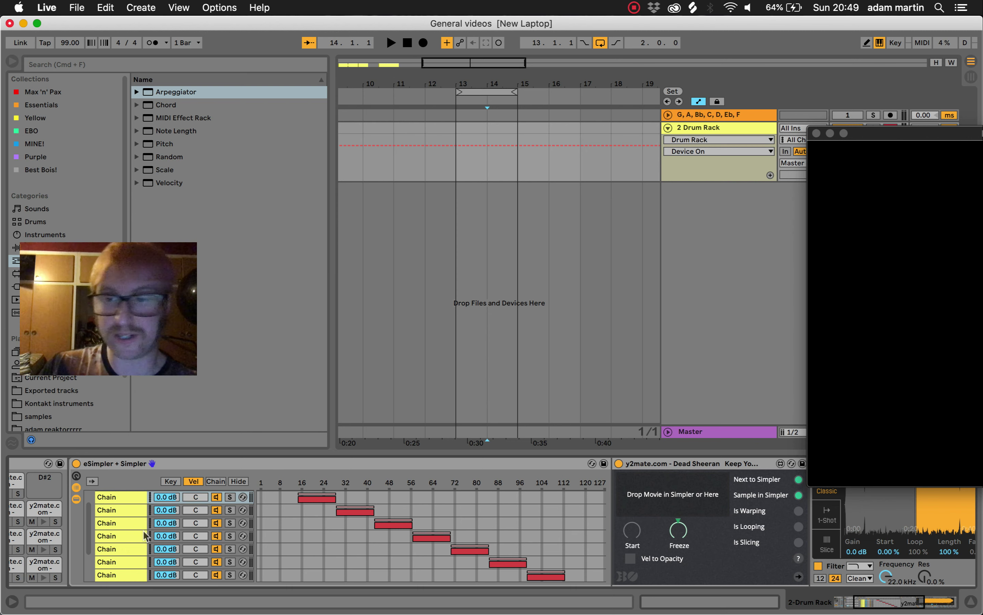
Step: Examine the velocity-zoned chains, the Velocity device and the Drum Rack pads on the Drum Rack track
scroll(143, 530, down, 3)
scroll(102, 530, up, 4)
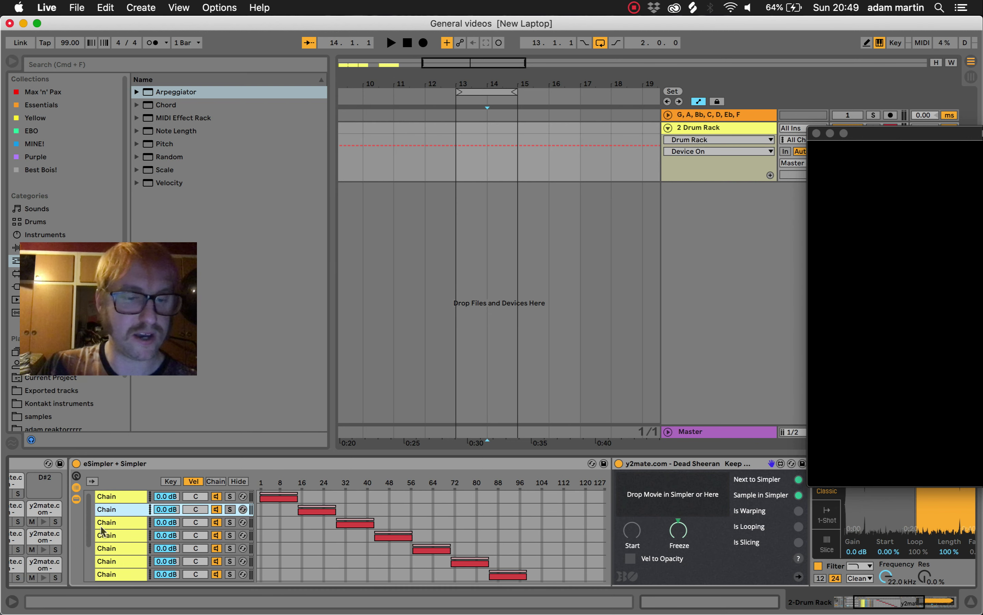
scroll(102, 528, left, 5)
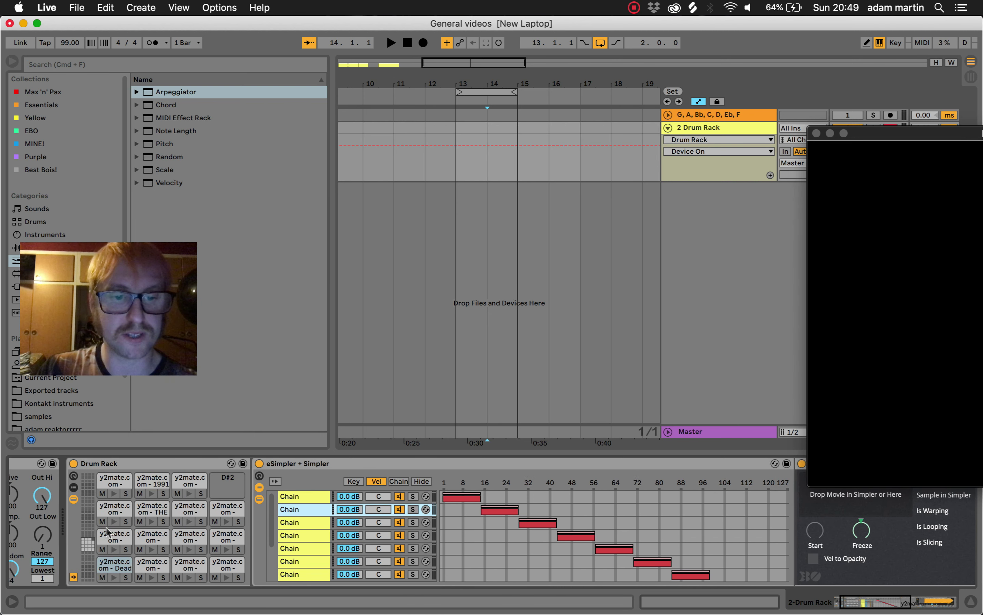
scroll(106, 527, left, 3)
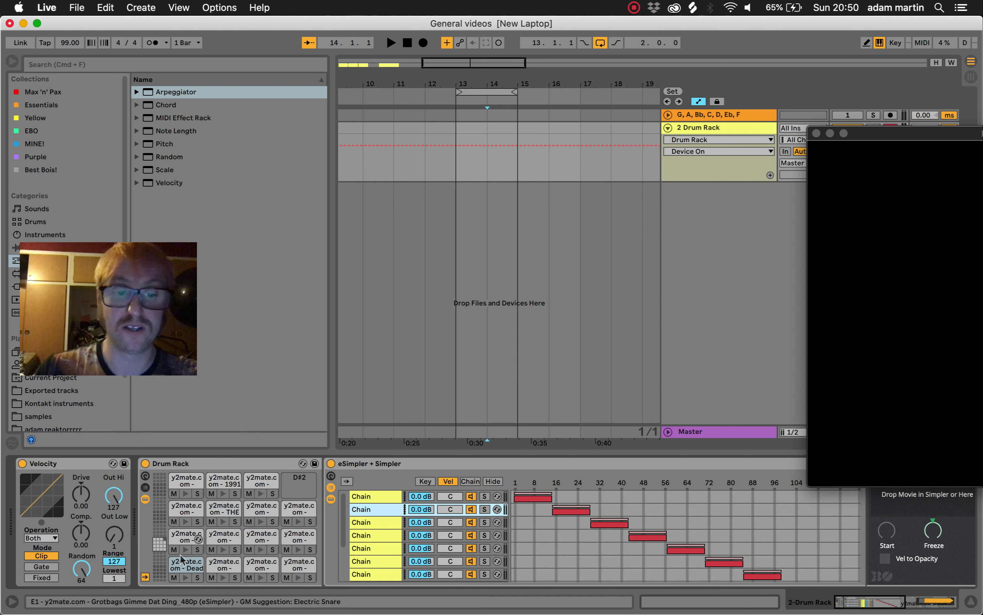
click(44, 465)
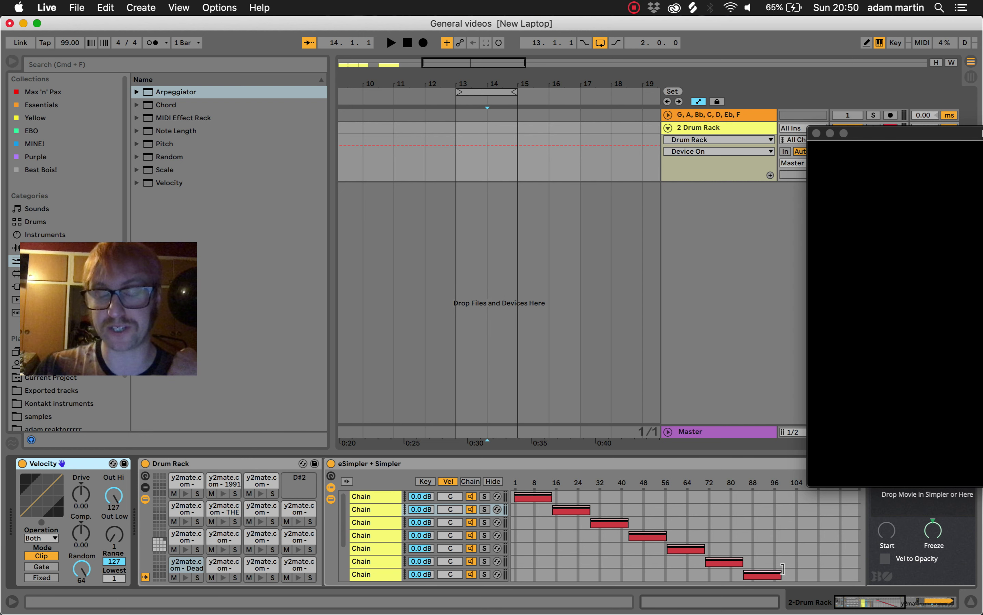
click(187, 563)
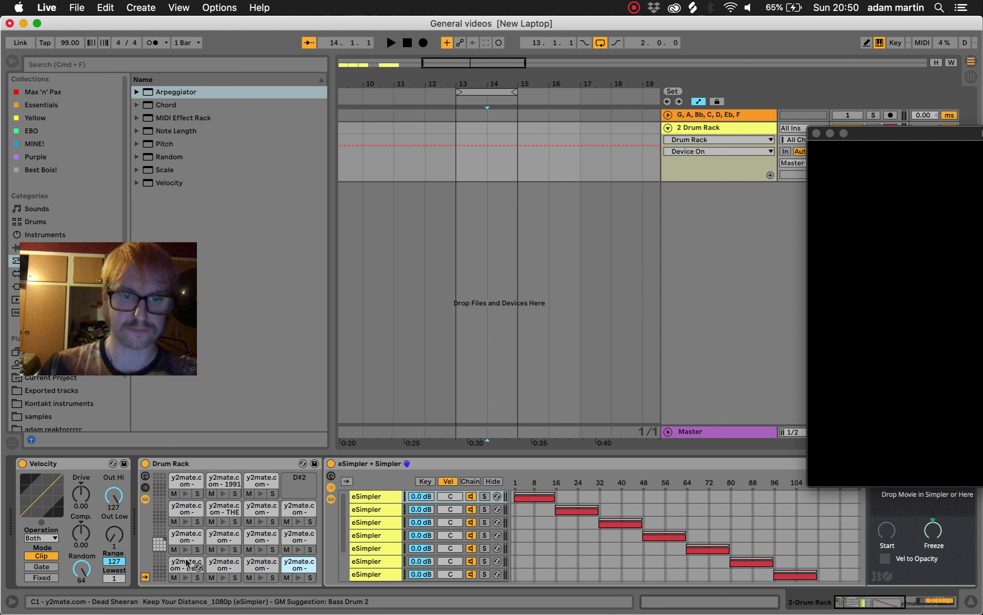
key(super+a)
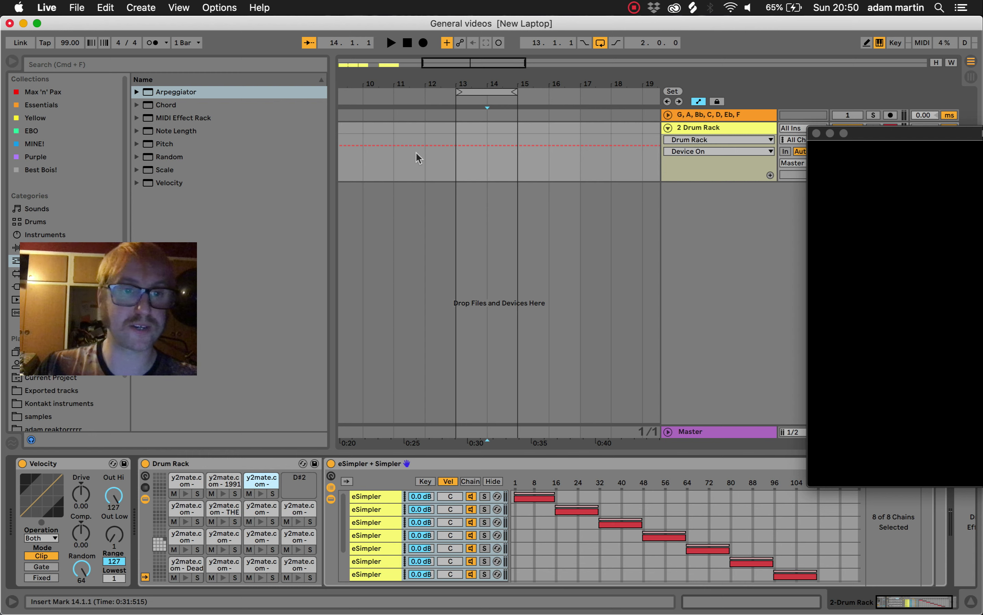
Step: Create a two-bar MIDI clip at bar 13 on the Drum Rack track and draw a 1/16 note at its start for six pads
drag(458, 123, 528, 121)
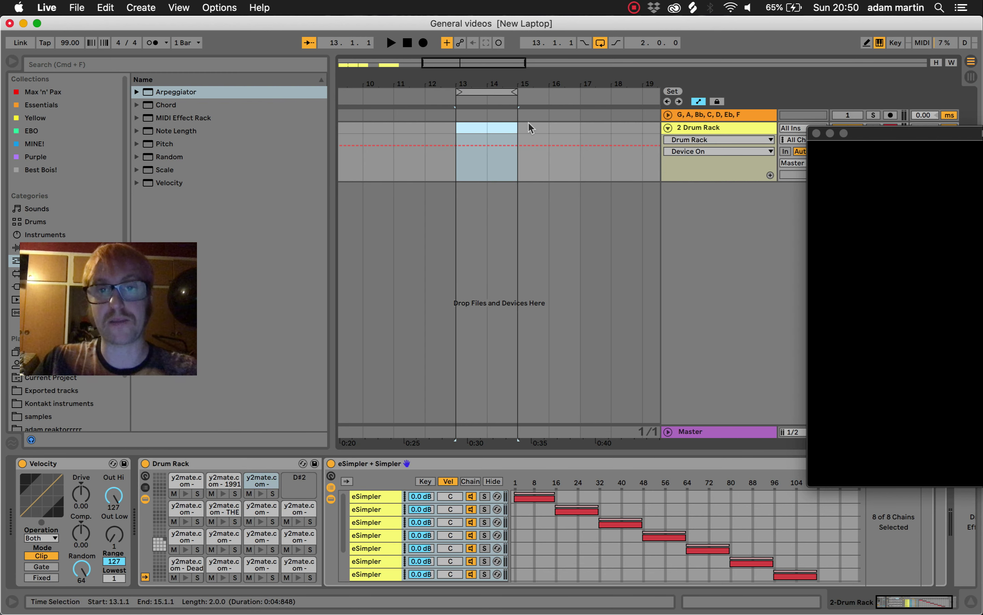
key(super+shift+m)
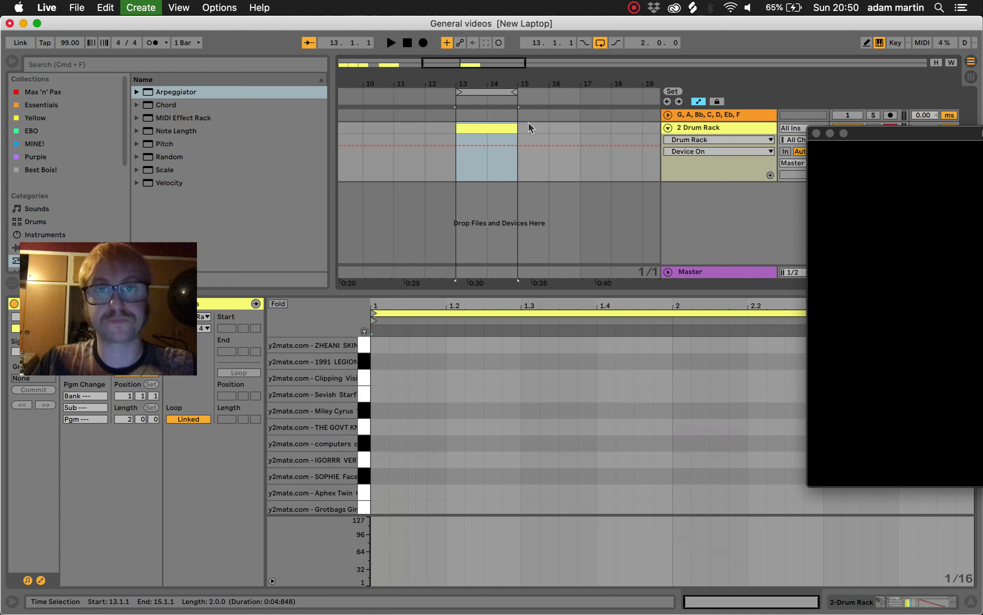
key(b)
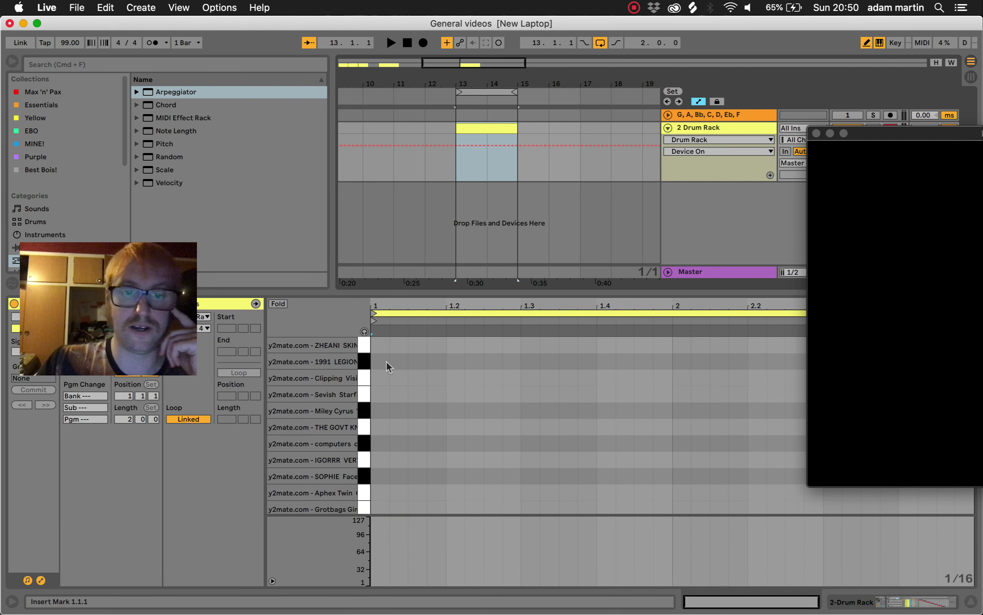
click(382, 345)
click(384, 361)
click(384, 378)
click(384, 394)
click(384, 427)
click(384, 410)
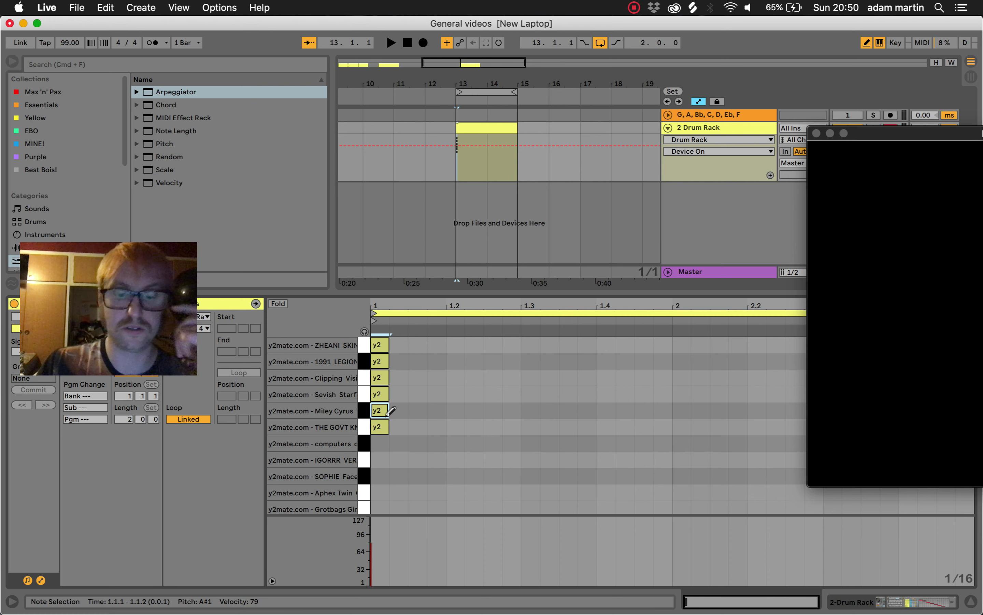
Step: Fill the clip's start with notes for every pad from C1 to D2 and stretch them all across the whole clip
key(b)
click(405, 429)
key(super+a)
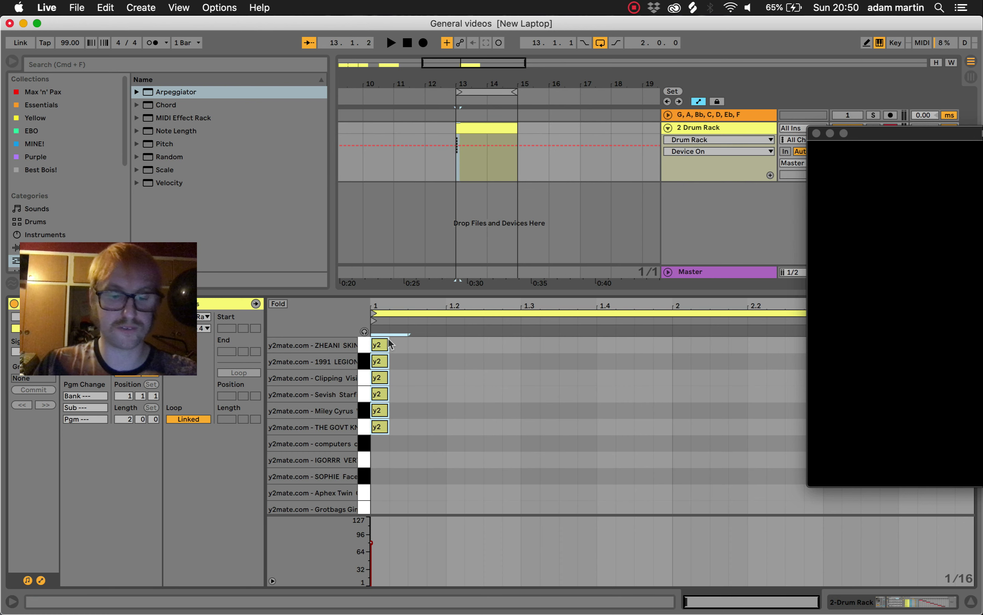
drag(380, 428, 582, 386)
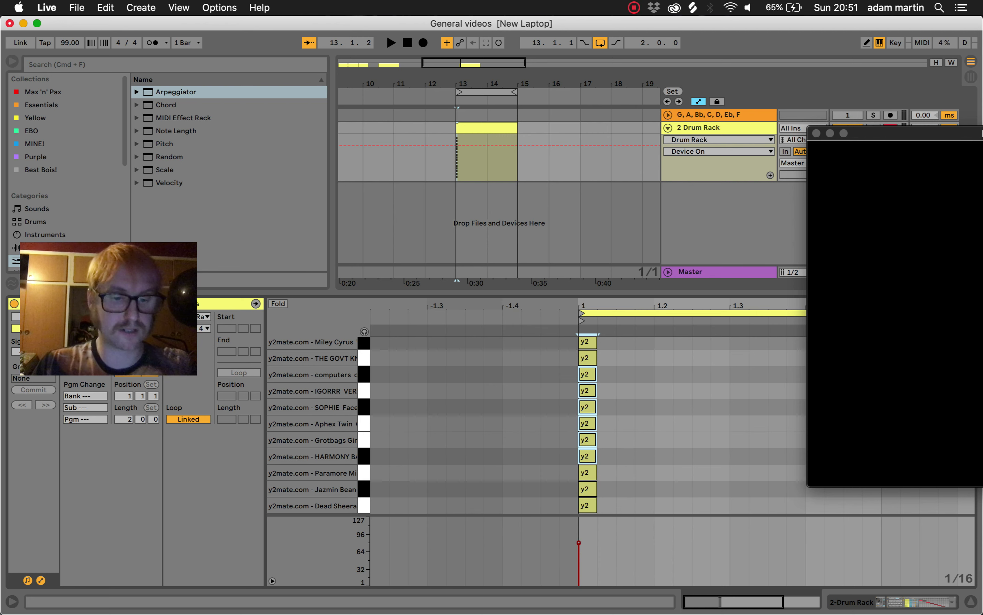
key(super+l)
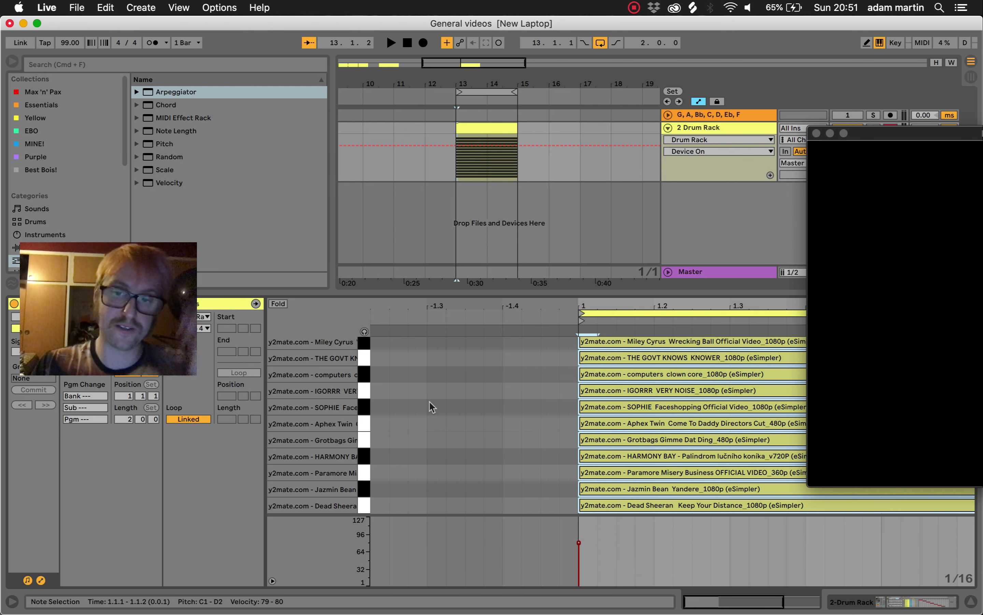
scroll(432, 406, left, 5)
scroll(432, 406, up, 4)
scroll(432, 406, down, 1)
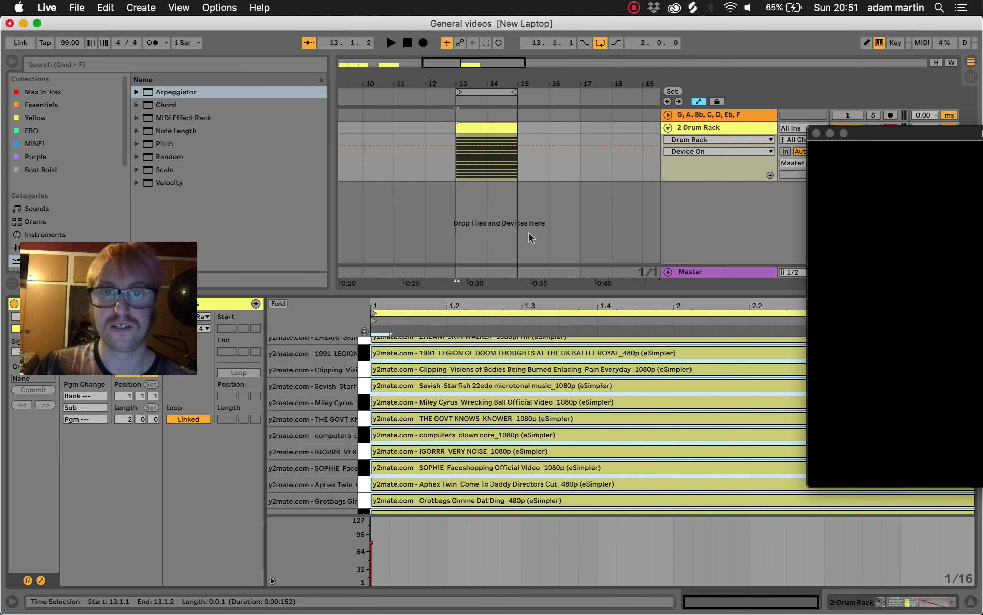
Step: Bring the EboSuite video window fully into view and preview the new clip's playback
click(896, 134)
drag(829, 116, 583, 63)
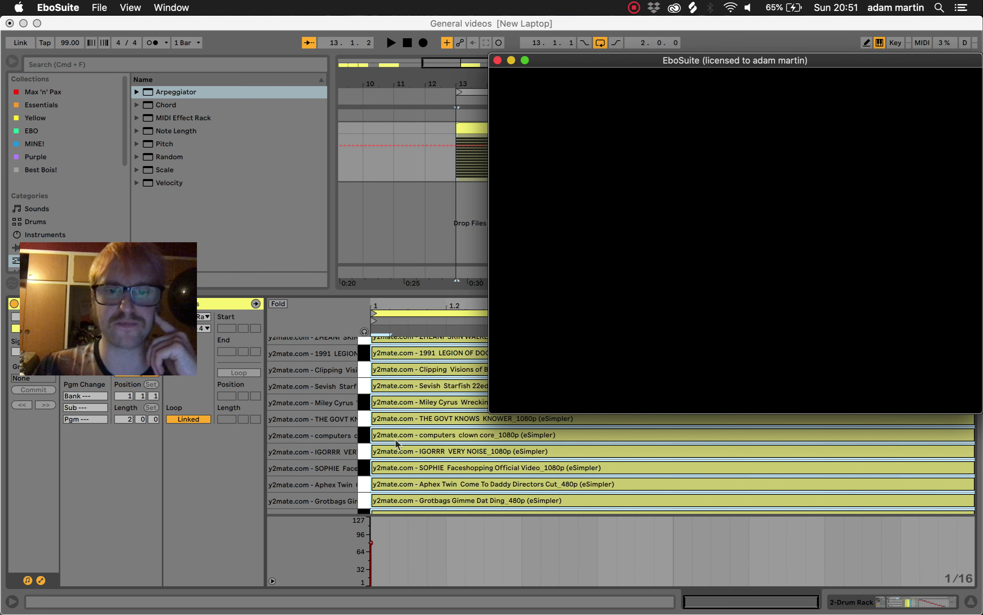
scroll(388, 400, up, 1)
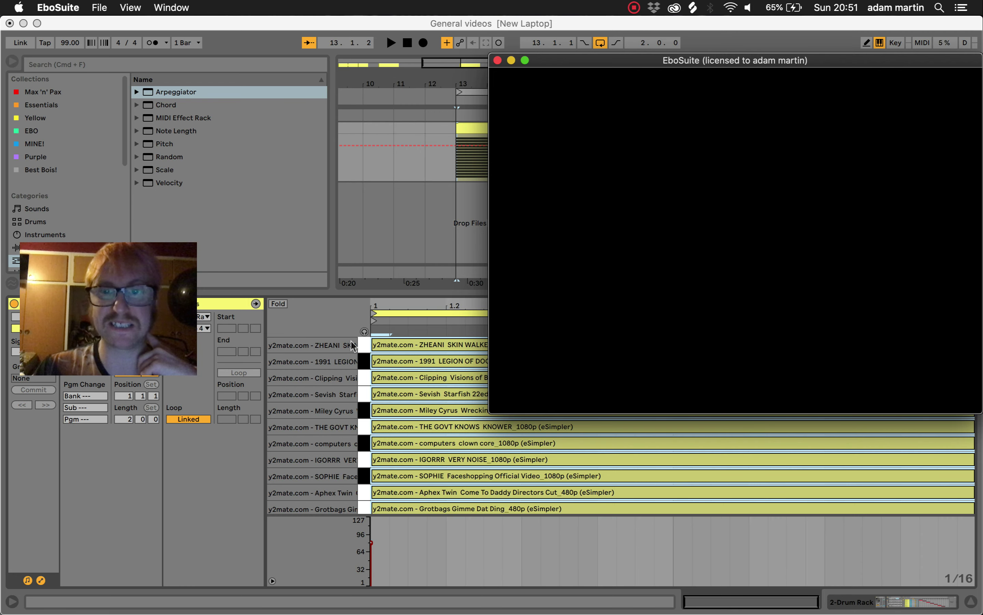
click(353, 344)
key(space)
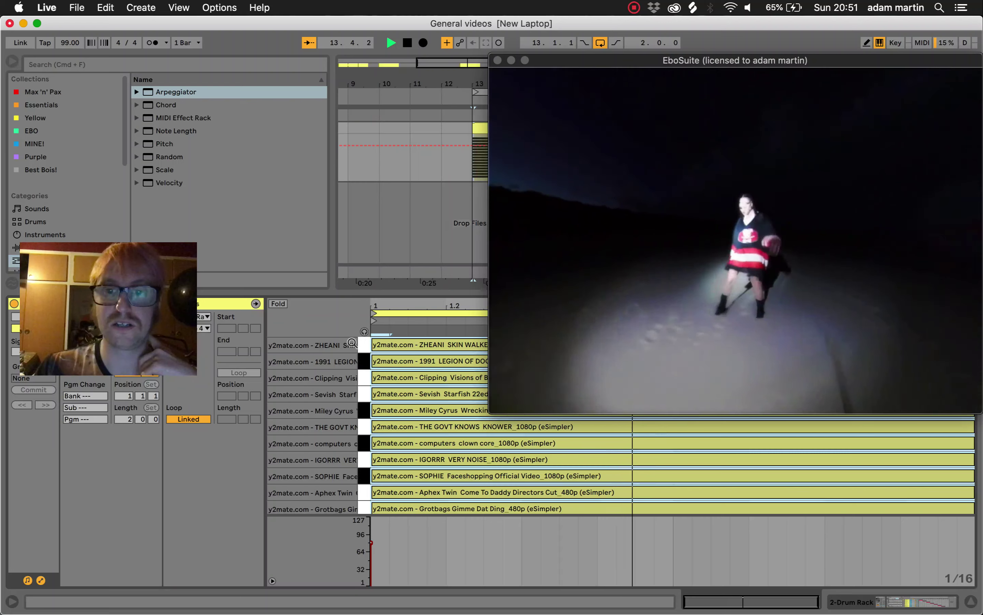
key(space)
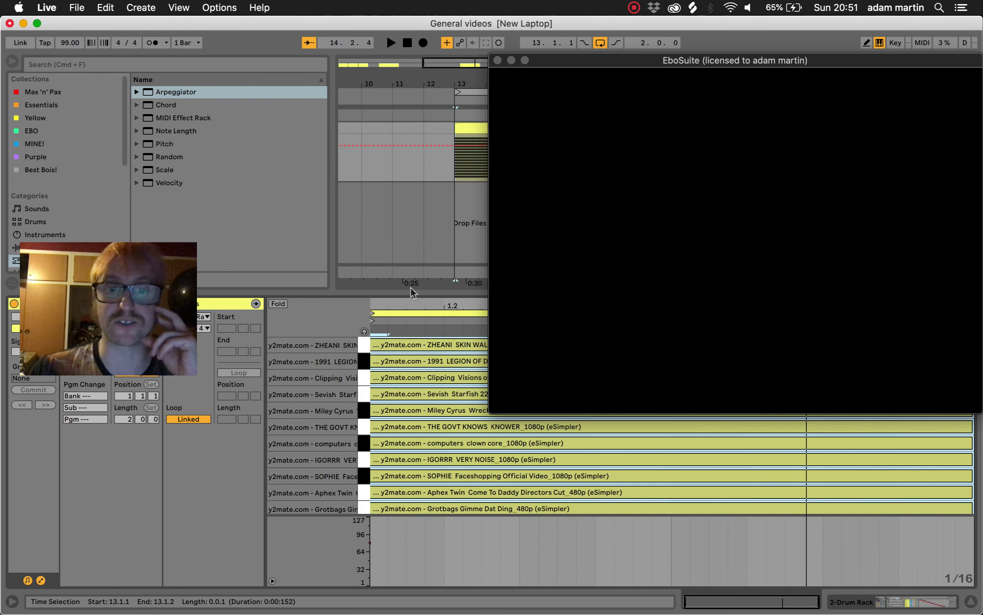
Step: Insert an Arpeggiator between Velocity and the Drum Rack, with its Style set to Random and Gate to 100 %
click(847, 602)
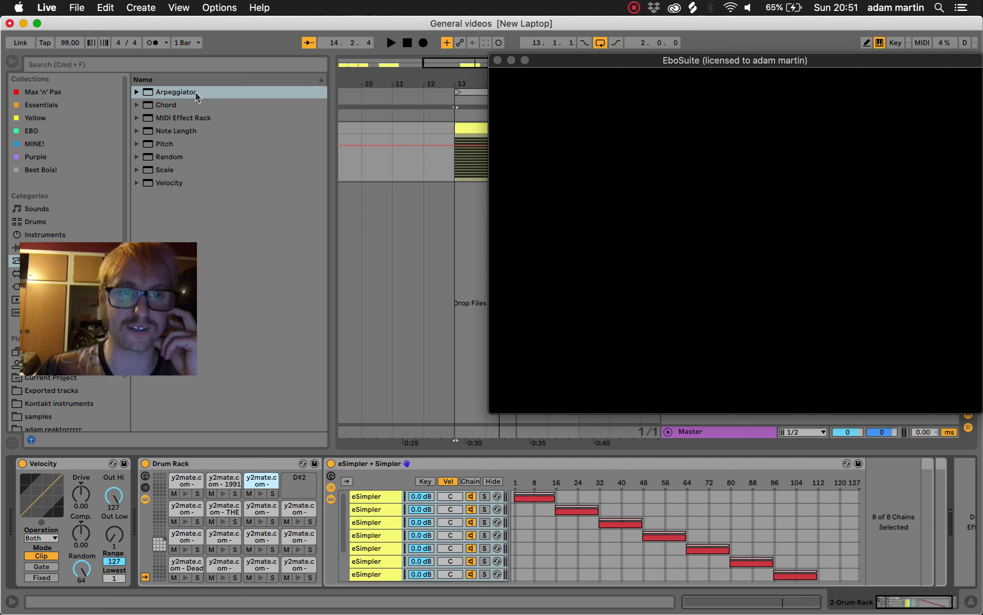
drag(187, 94, 139, 494)
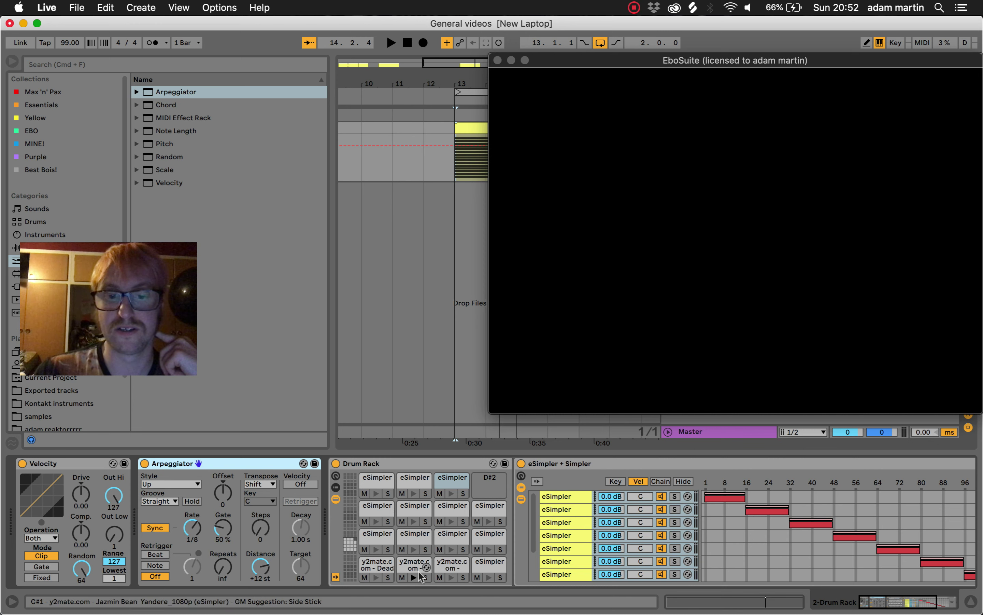
click(158, 483)
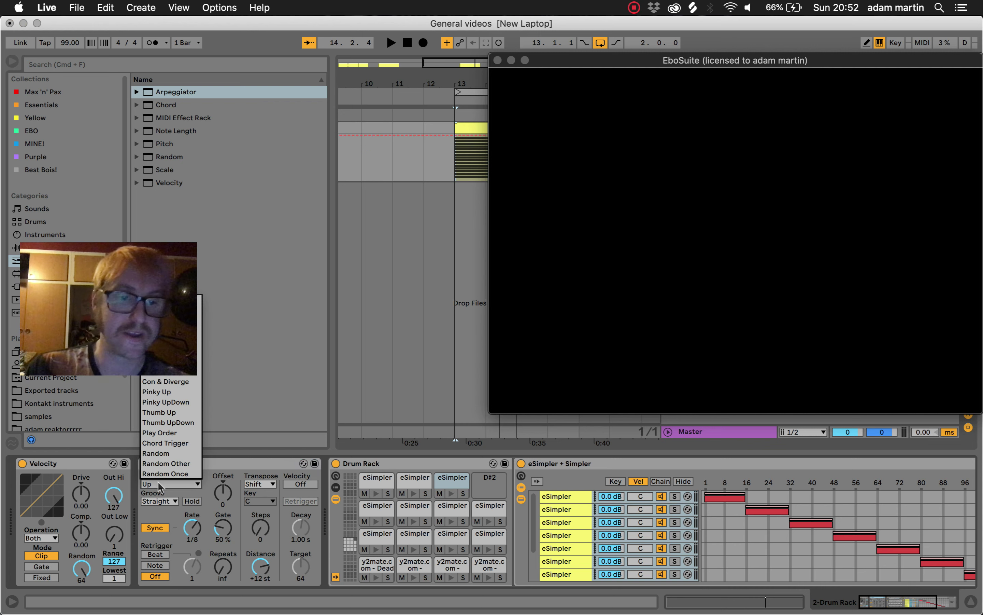
click(164, 454)
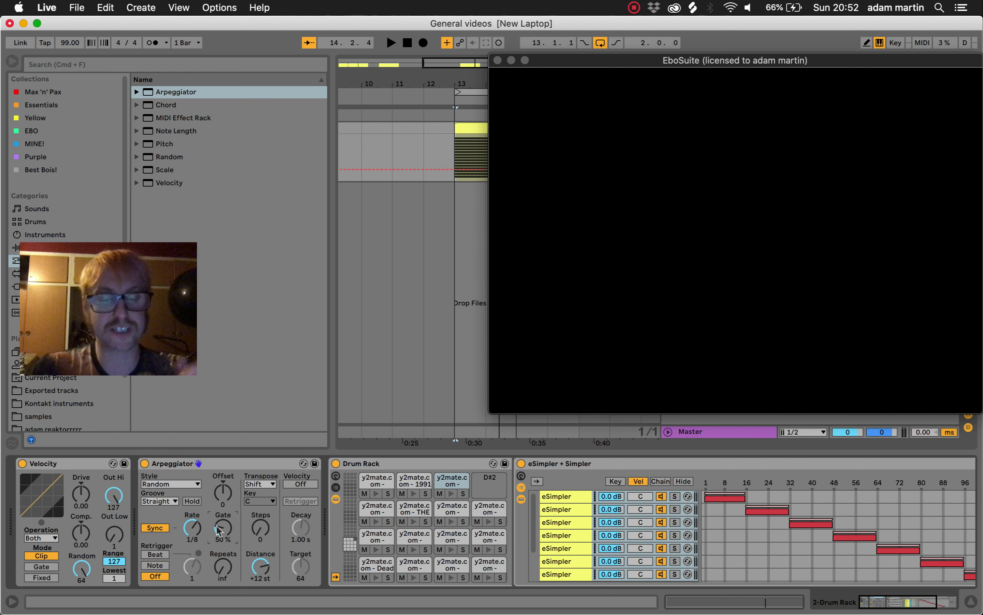
text(100)
key(Return)
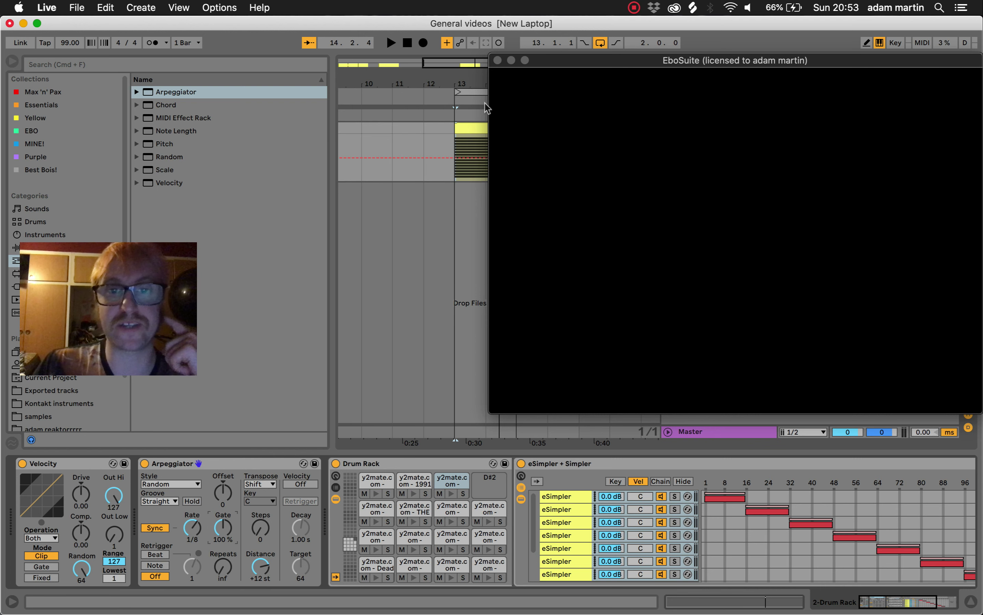
Step: Review the sustained notes in the MIDI clip at bar 13 and return to the track's device chain
click(458, 136)
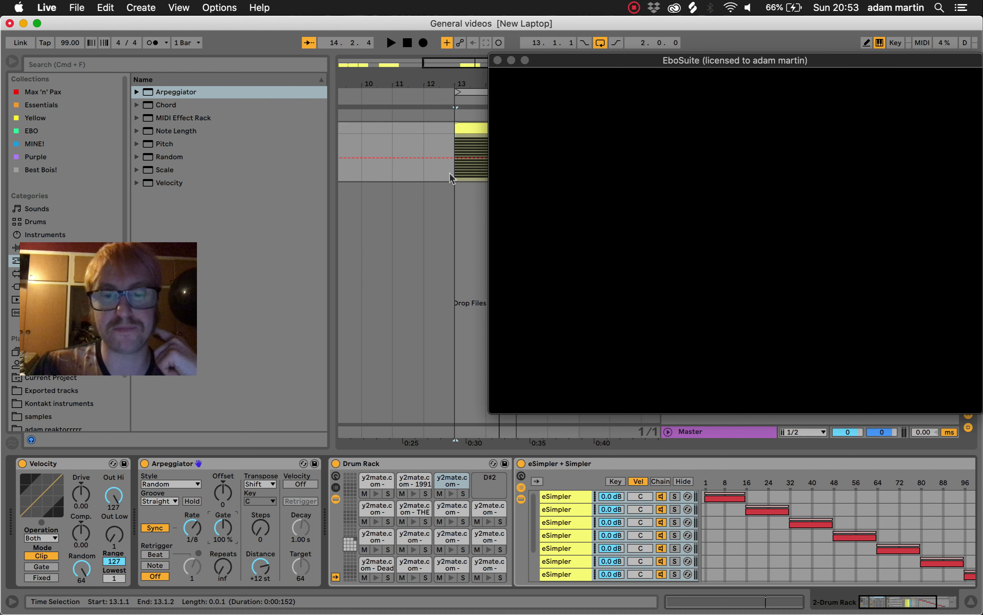
click(462, 128)
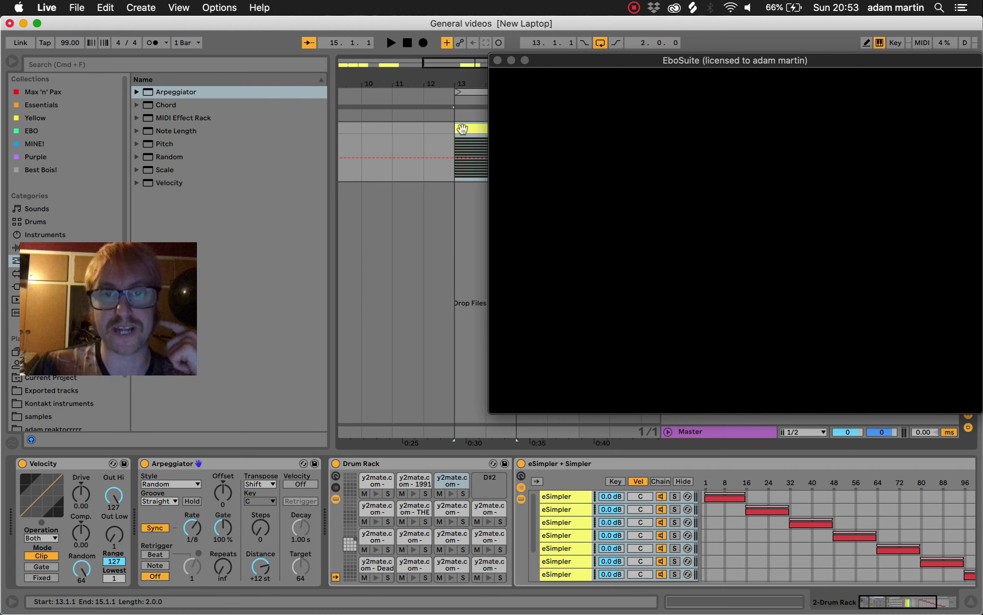
double_click(463, 128)
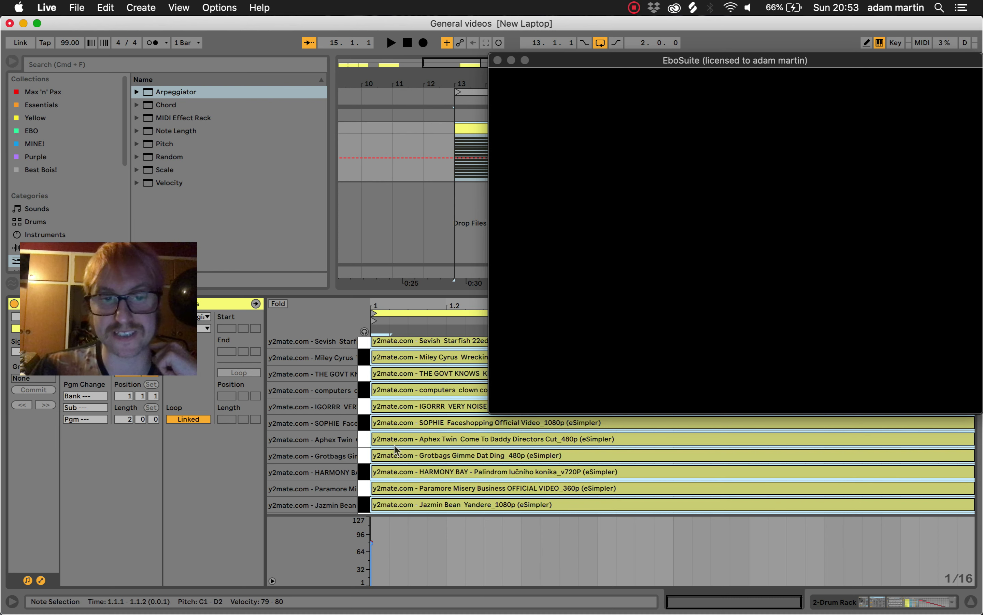
key(shift+Tab)
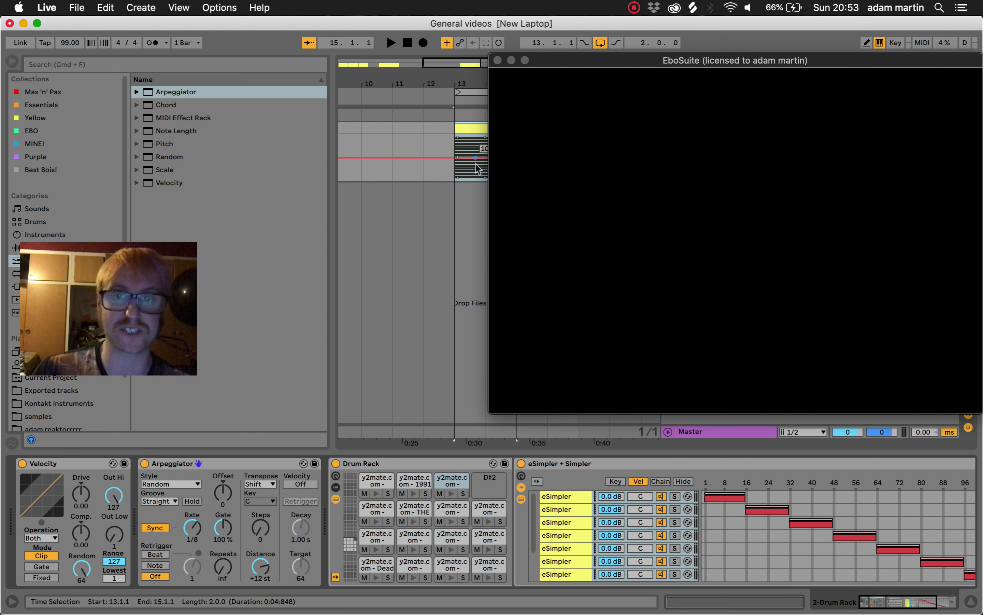
Step: Hide the browser and move the EboSuite video window to the middle, clear of the clip at bar 13
scroll(443, 124, right, 3)
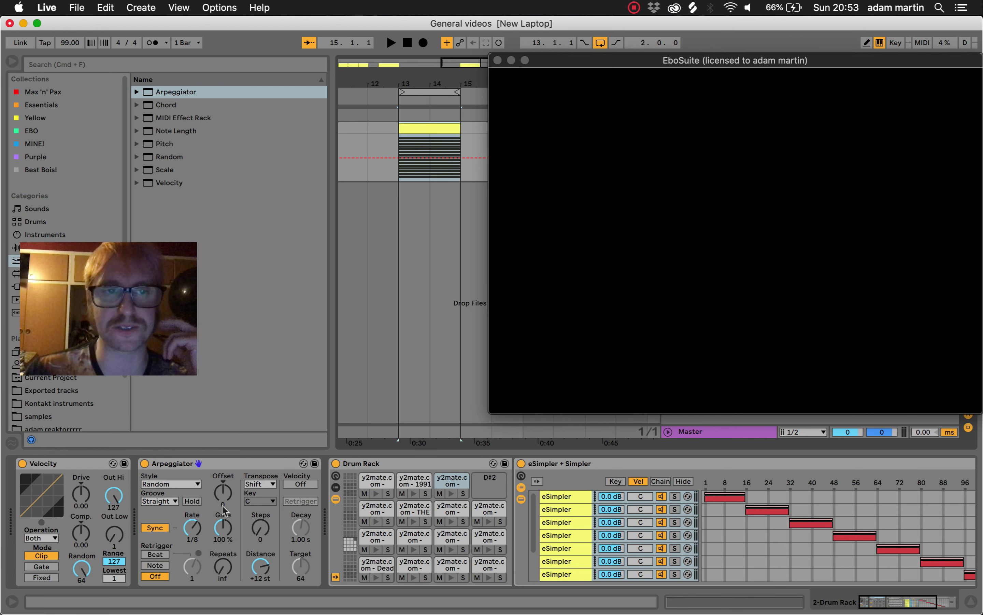
click(13, 61)
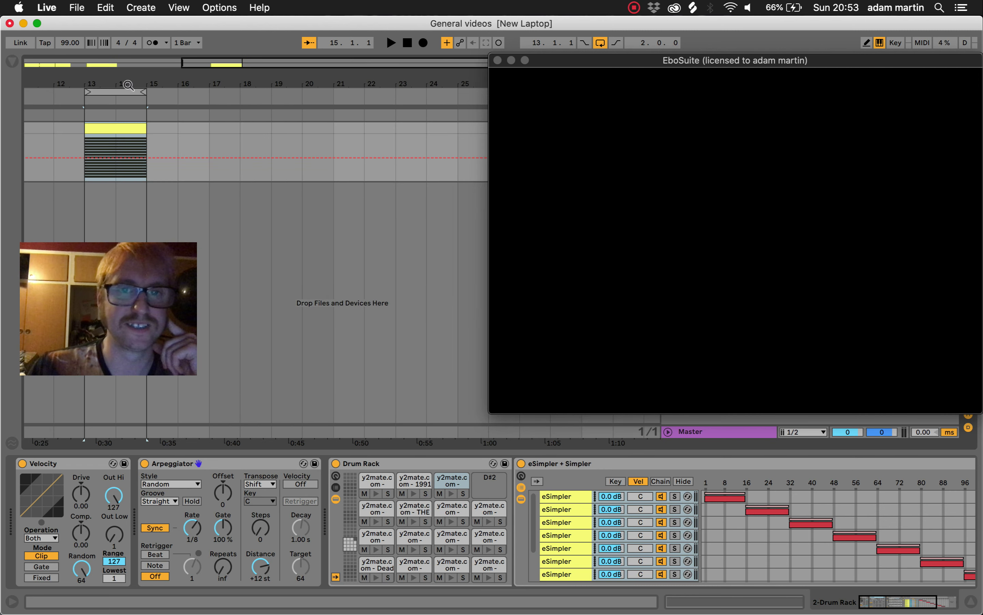
click(731, 66)
drag(731, 66, 537, 76)
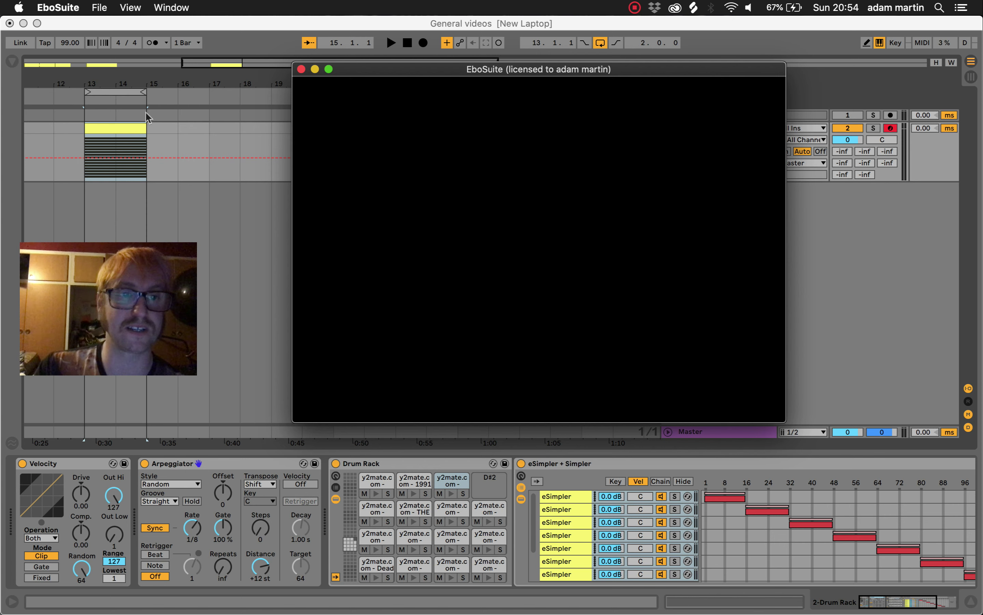
Step: Play the clip from bar 13, move the Velocity device between the Arpeggiator and the Drum Rack, and stop playback
click(122, 123)
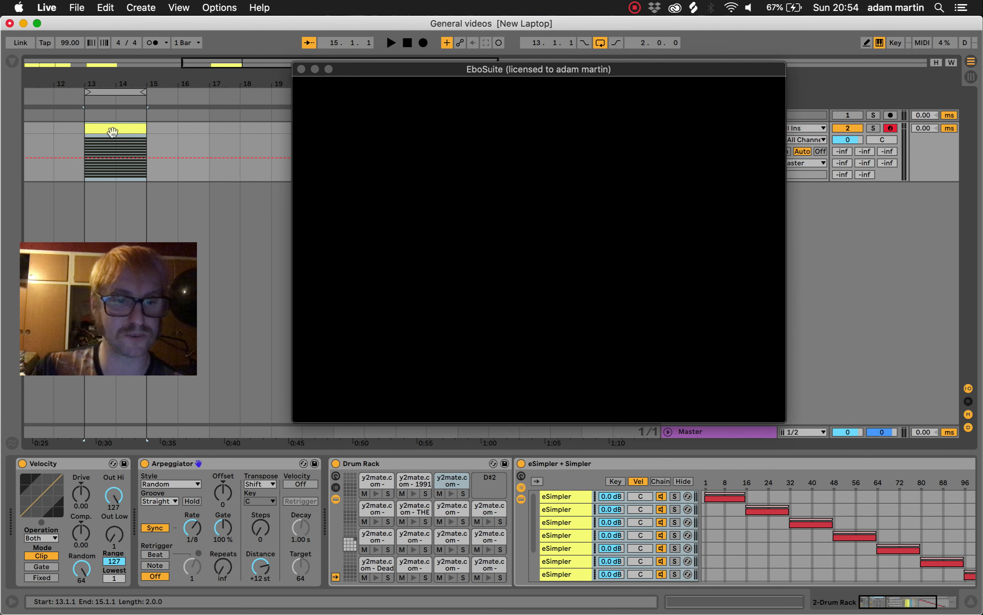
key(space)
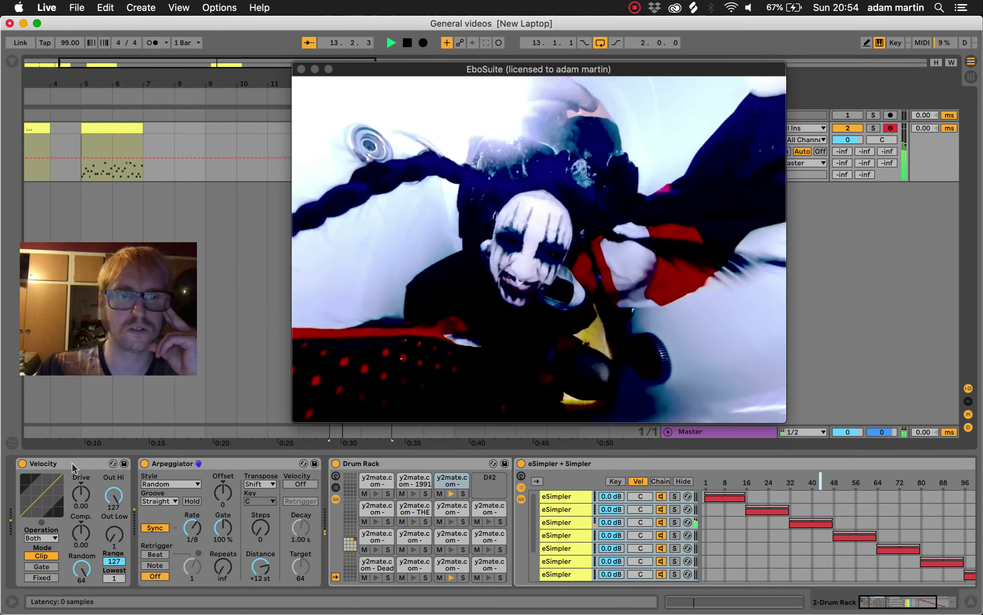
click(72, 462)
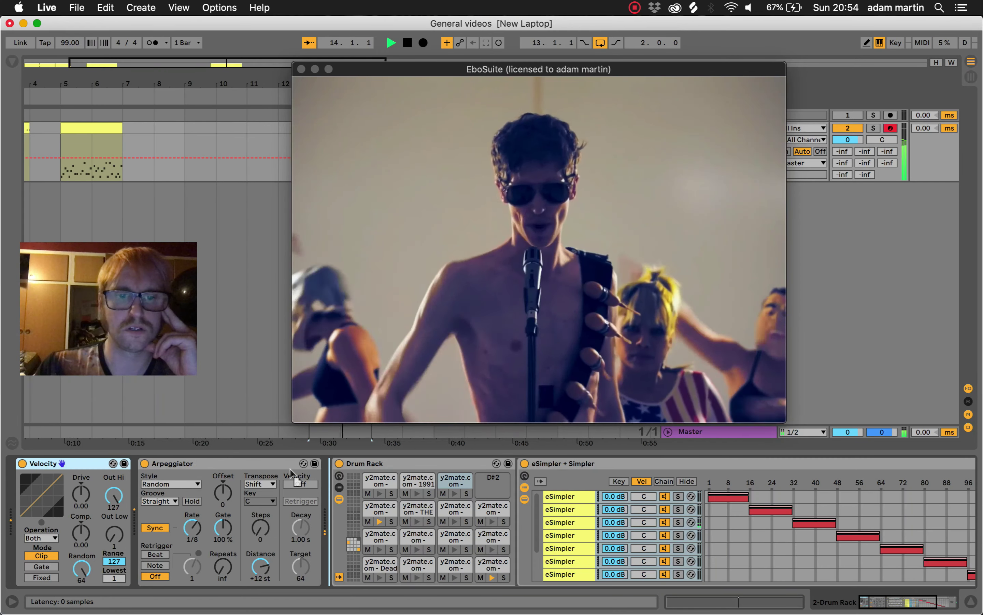
drag(291, 471, 291, 470)
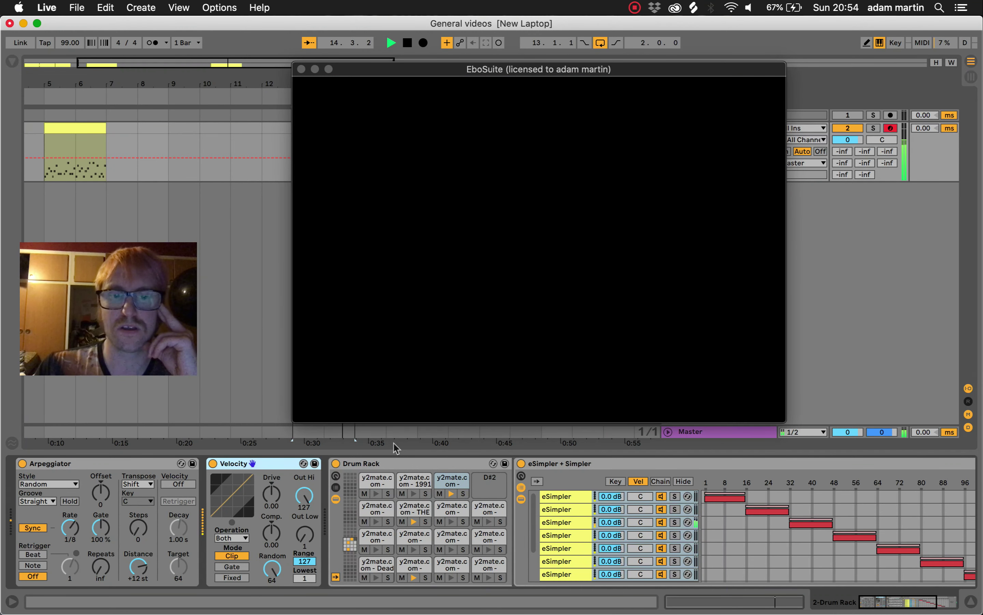
key(space)
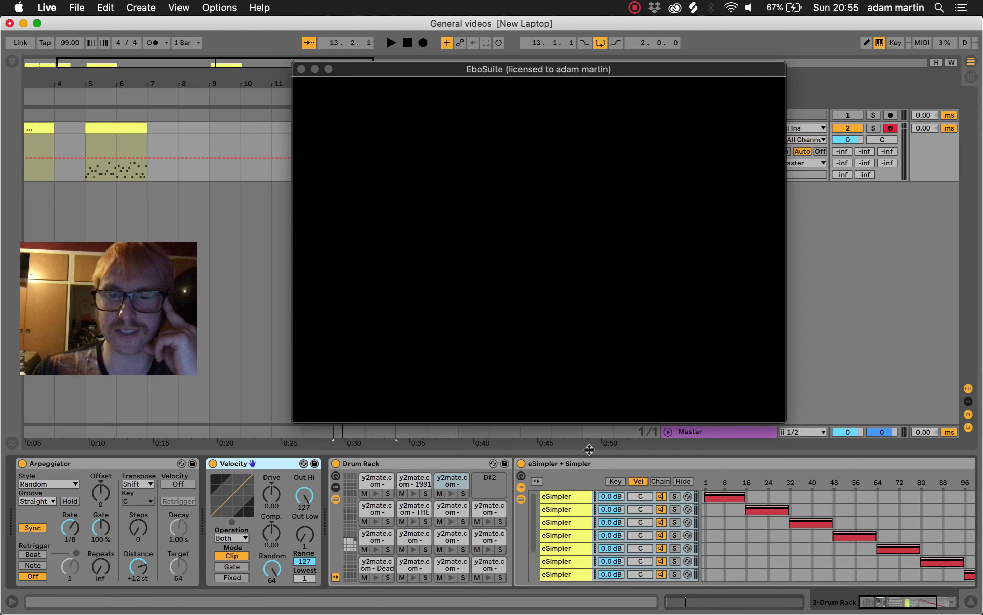
Step: Move the EboSuite video window clear of the clip at bar 13, then review the clip's notes and return to the device chain
drag(366, 69, 515, 80)
click(353, 129)
double_click(354, 134)
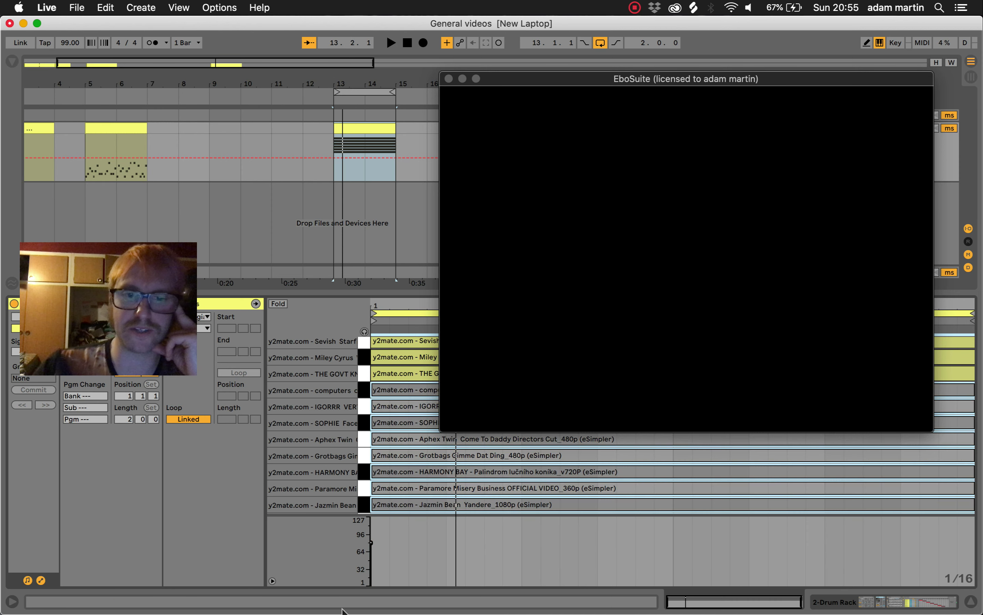
click(352, 130)
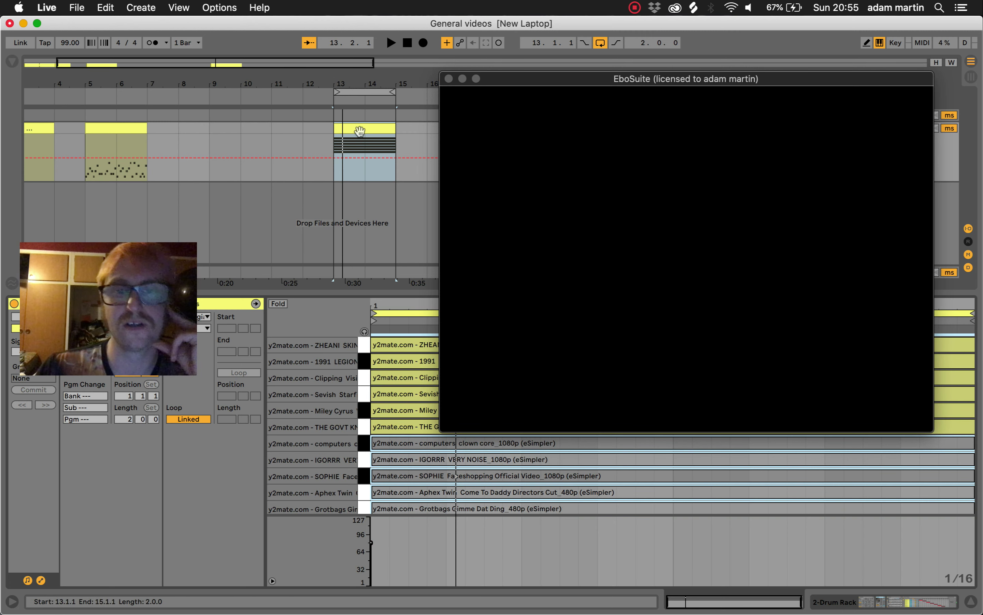
click(854, 602)
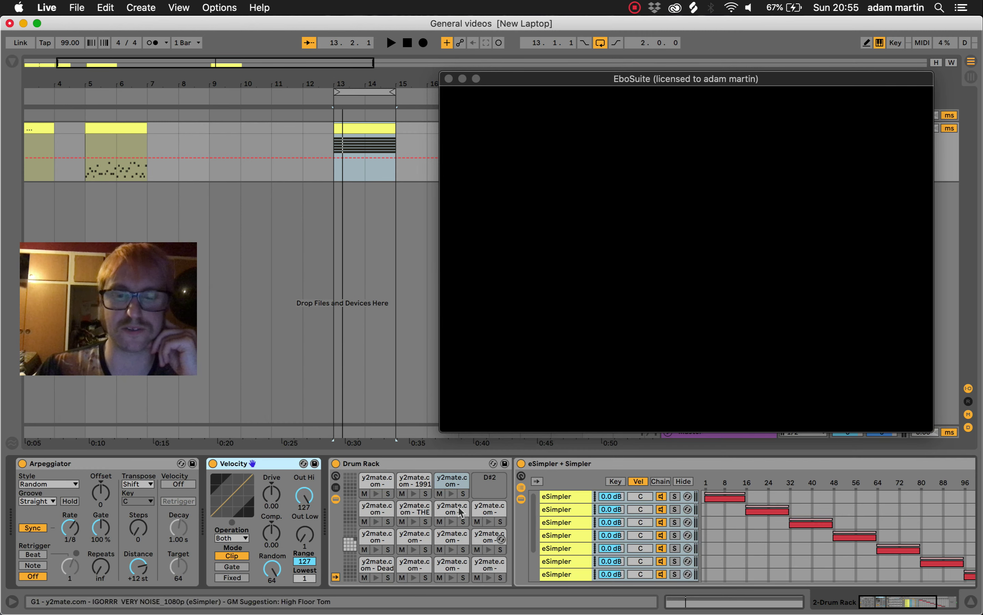
Step: Play the clip while trying Arpeggiator Gate values of 75 % and 50 %, restore Gate to 100 %, and stop playback
key(space)
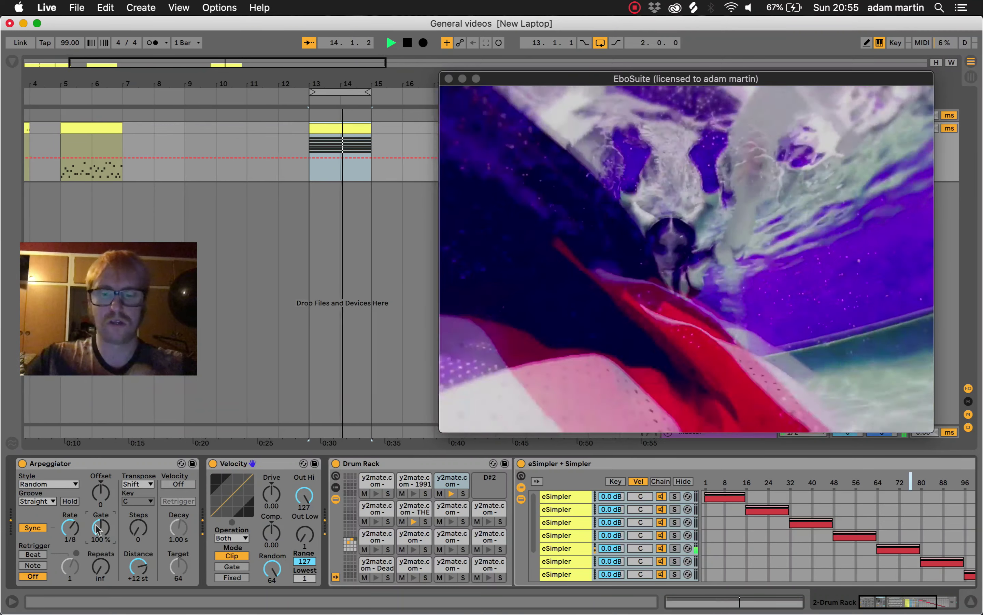
click(99, 528)
text(75)
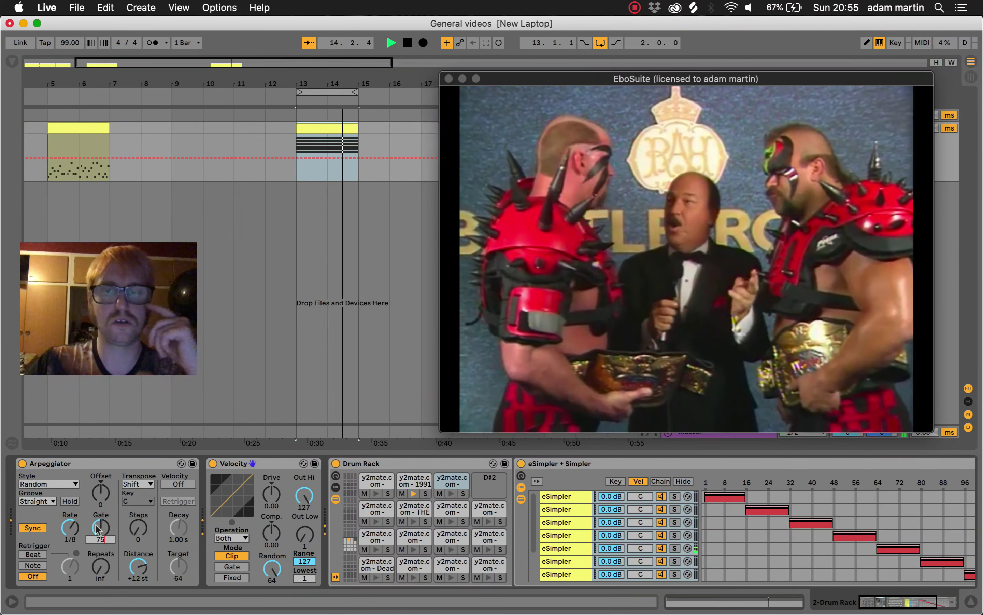
key(Return)
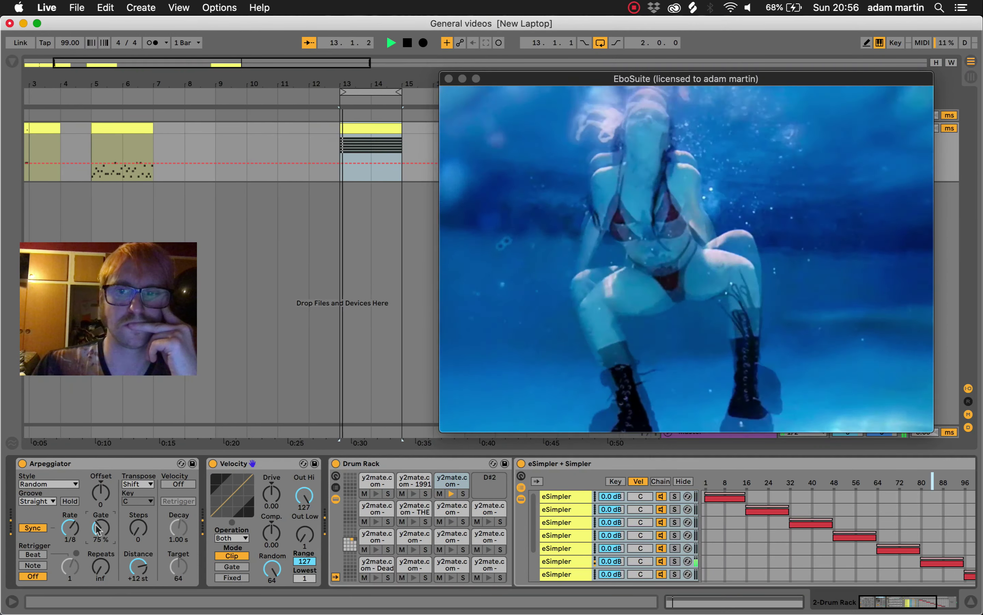
text(50)
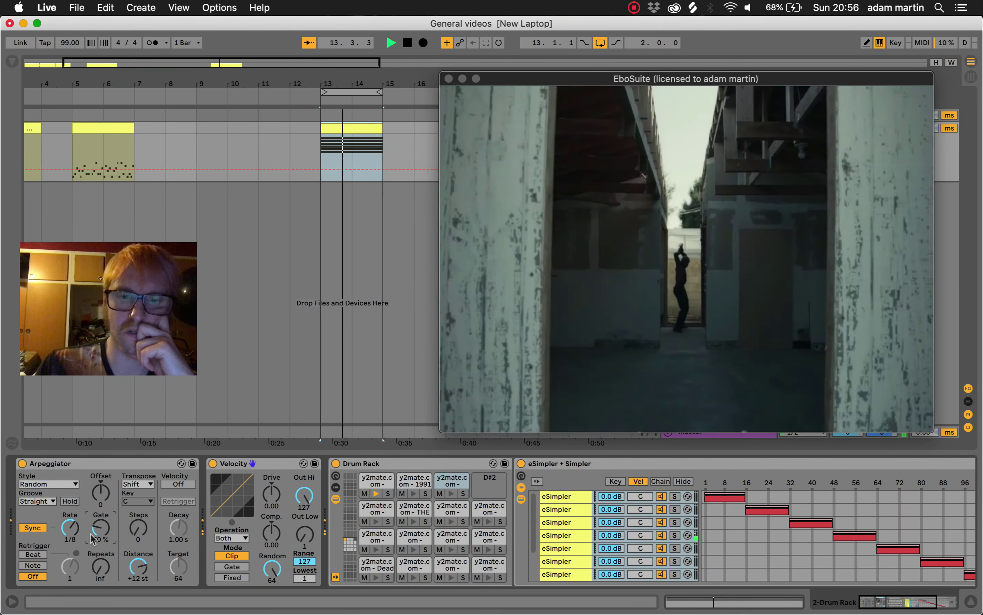
drag(91, 534, 92, 525)
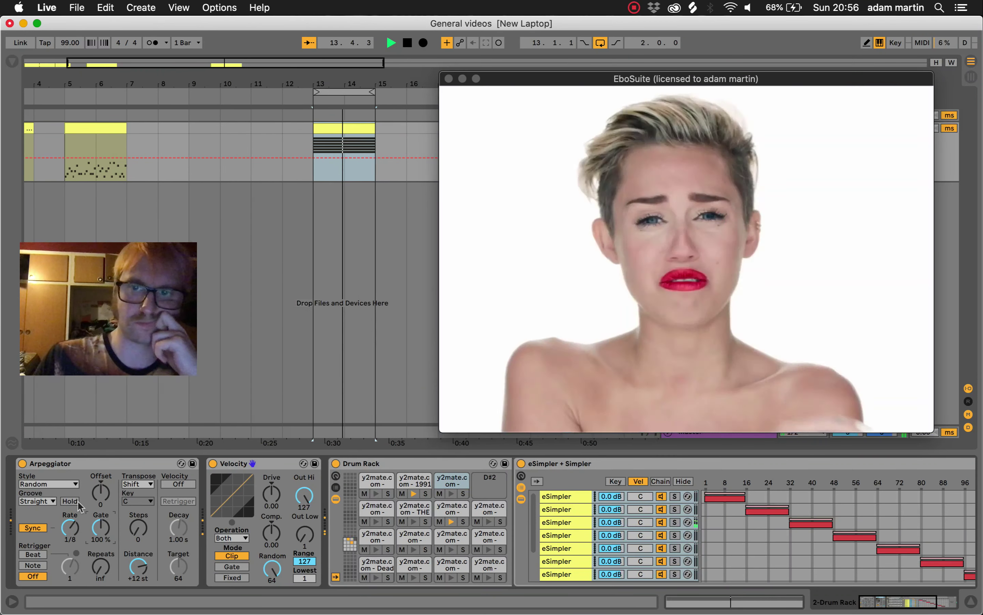
key(space)
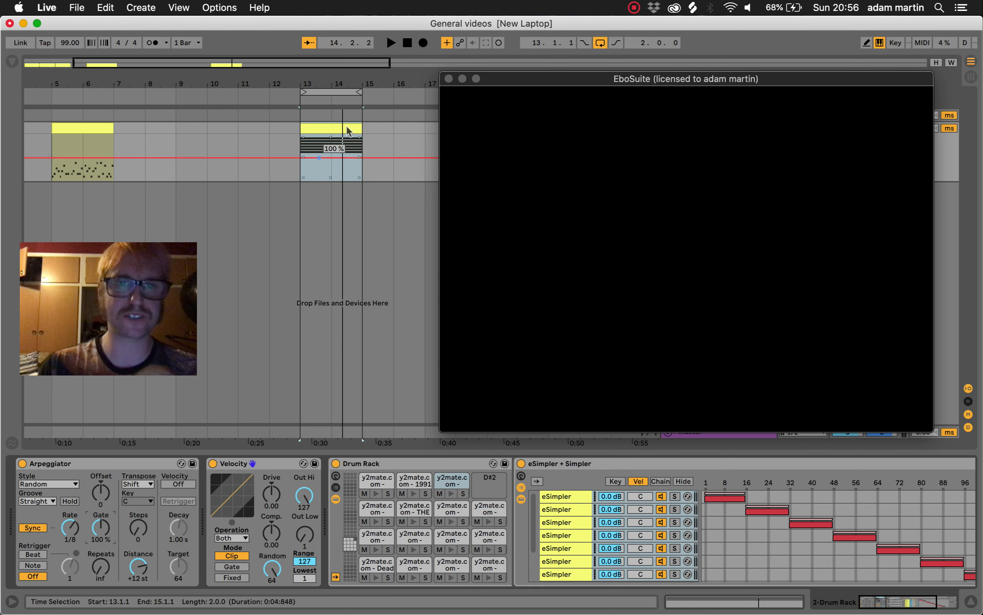
Step: Activate every note in the MIDI clip at bar 13 and return to the track's device chain
double_click(336, 128)
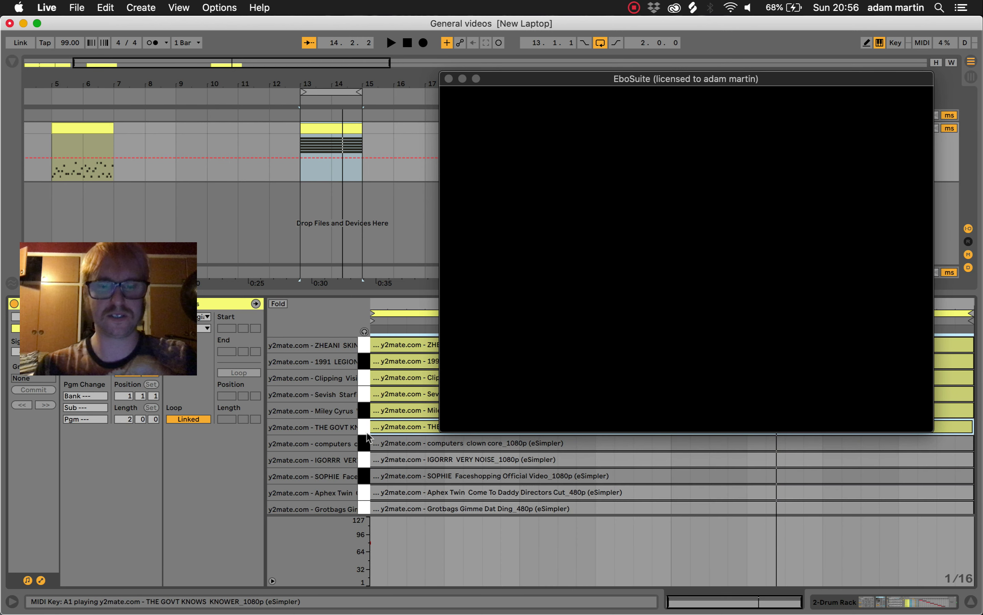
key(super+a)
key(0)
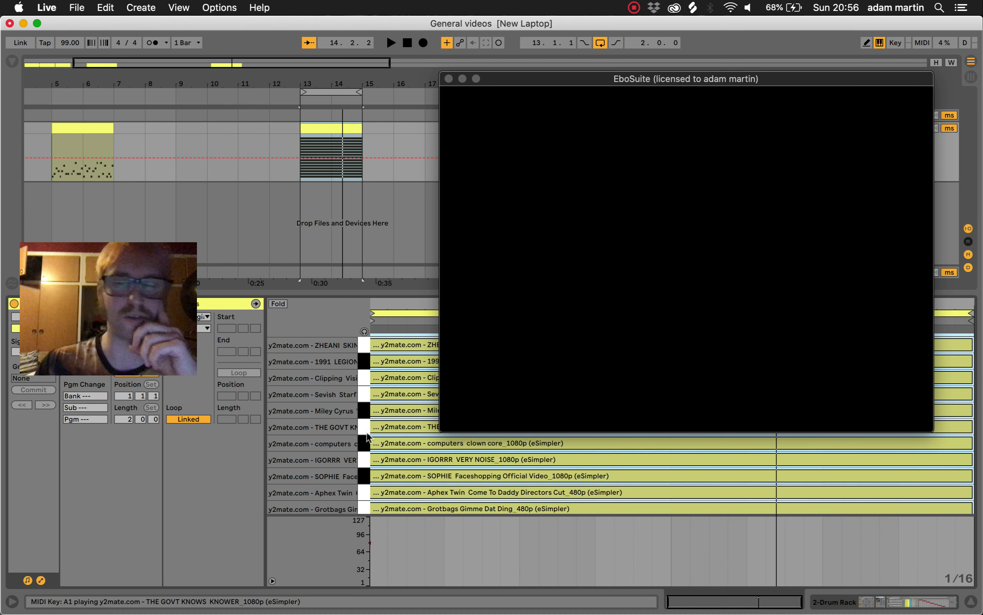
click(838, 605)
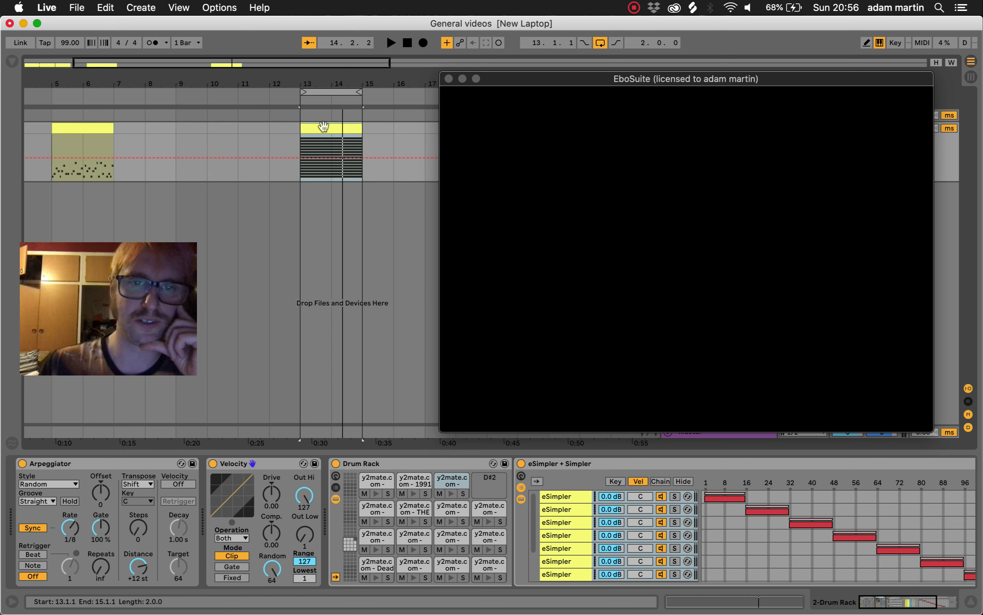
Step: Transfer the clip at bar 13 to the Drum Rack track's first slot in Session View and duplicate it three times
drag(324, 126, 410, 76)
key(Tab)
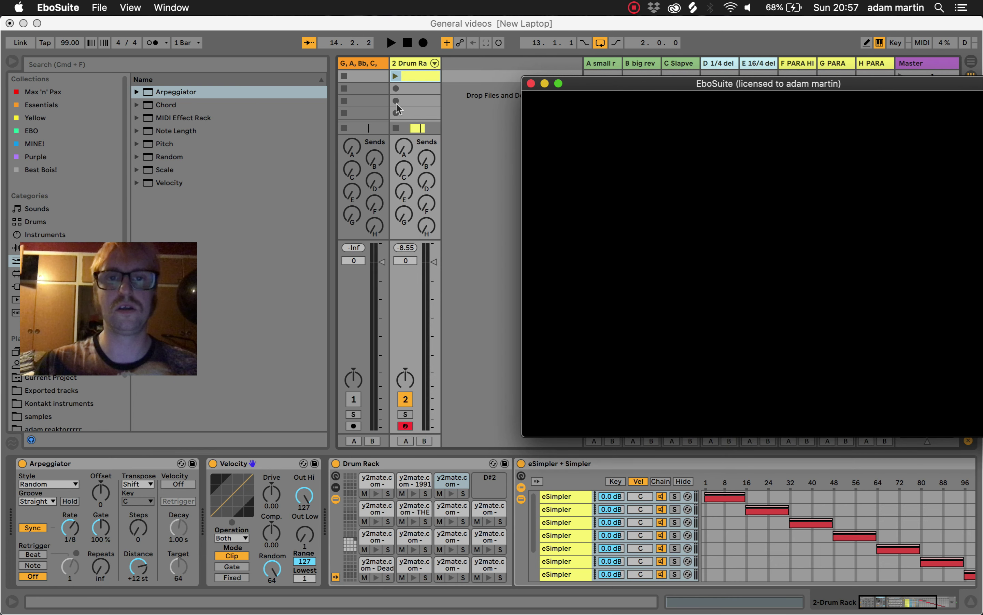
click(420, 75)
key(super+d)
key(super+d)
key(super+d)
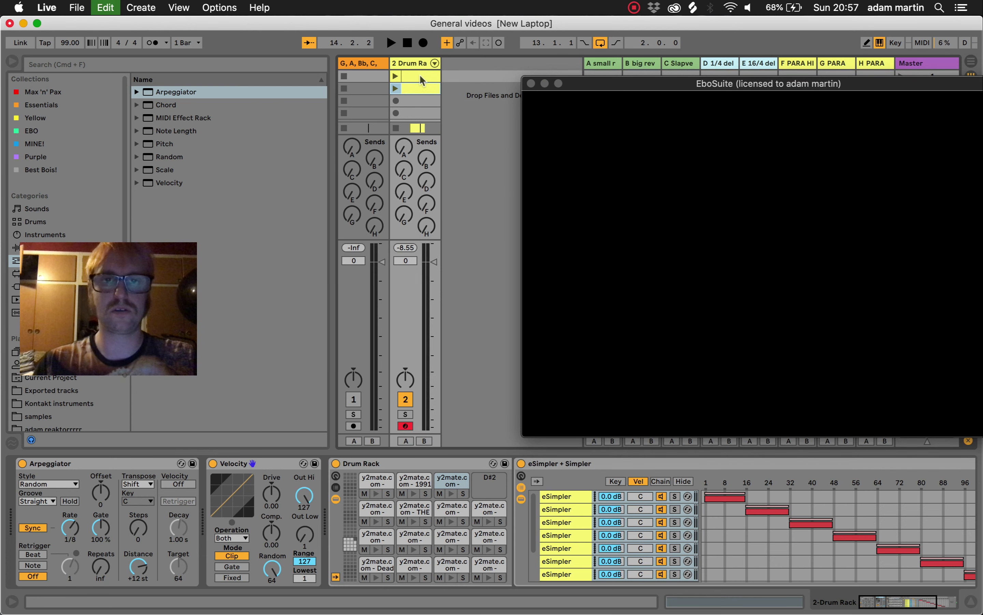
Step: Hide the browser, return tracks, sends and I/O sections in Session View, and bring the whole EboSuite video window into view
click(12, 61)
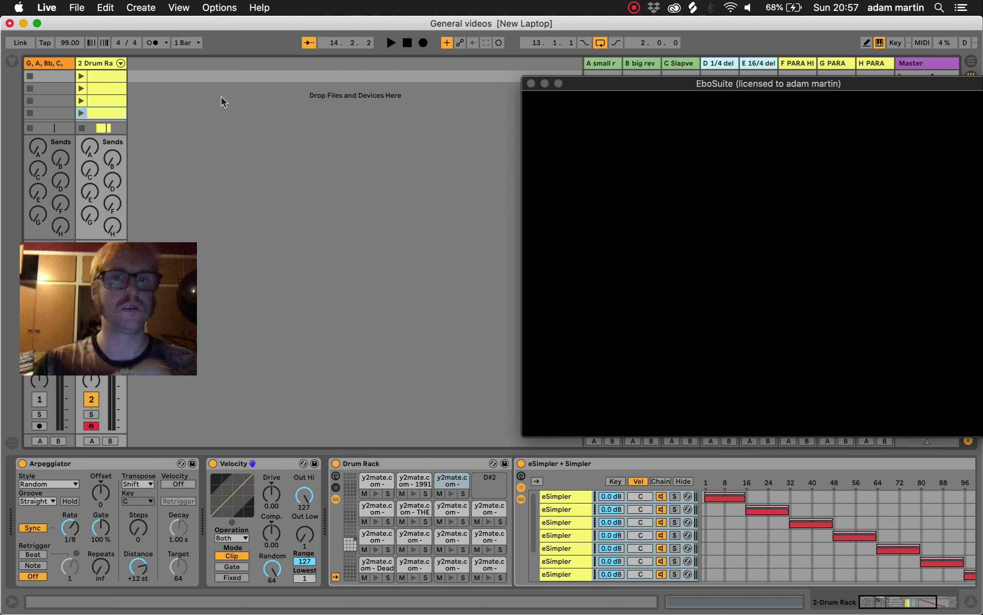
drag(687, 80, 364, 88)
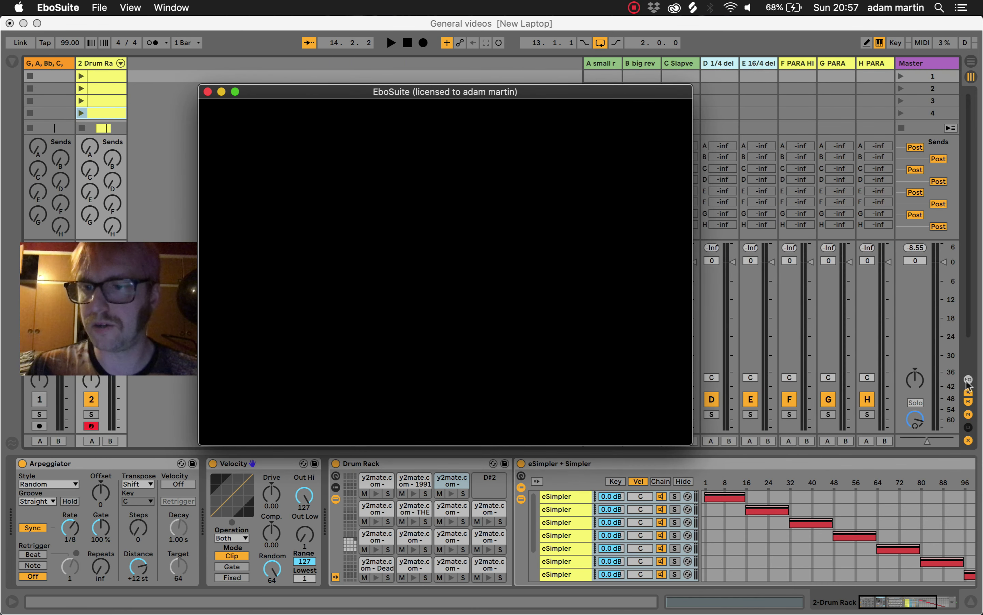
click(968, 400)
click(967, 401)
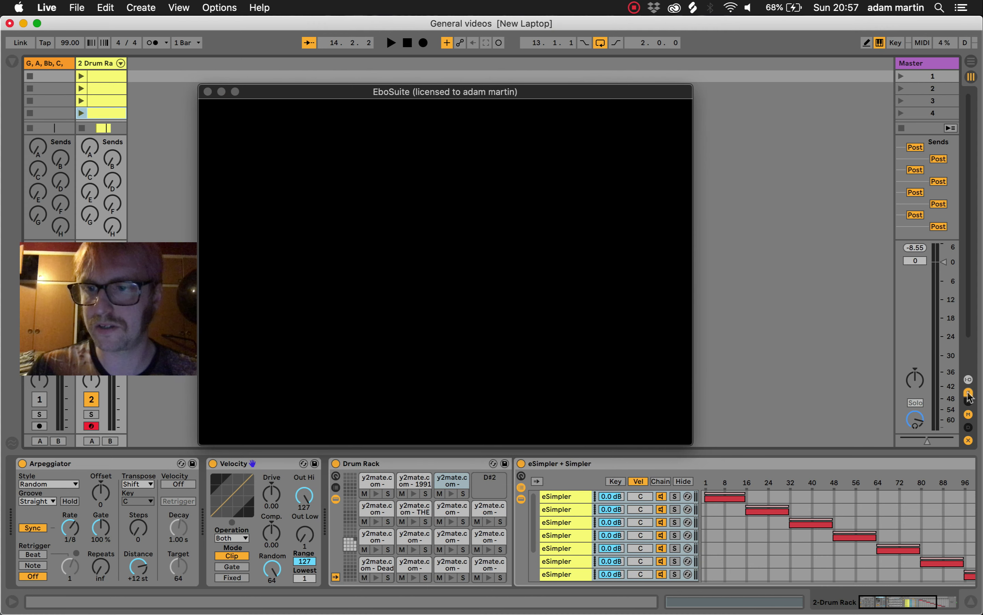
click(969, 393)
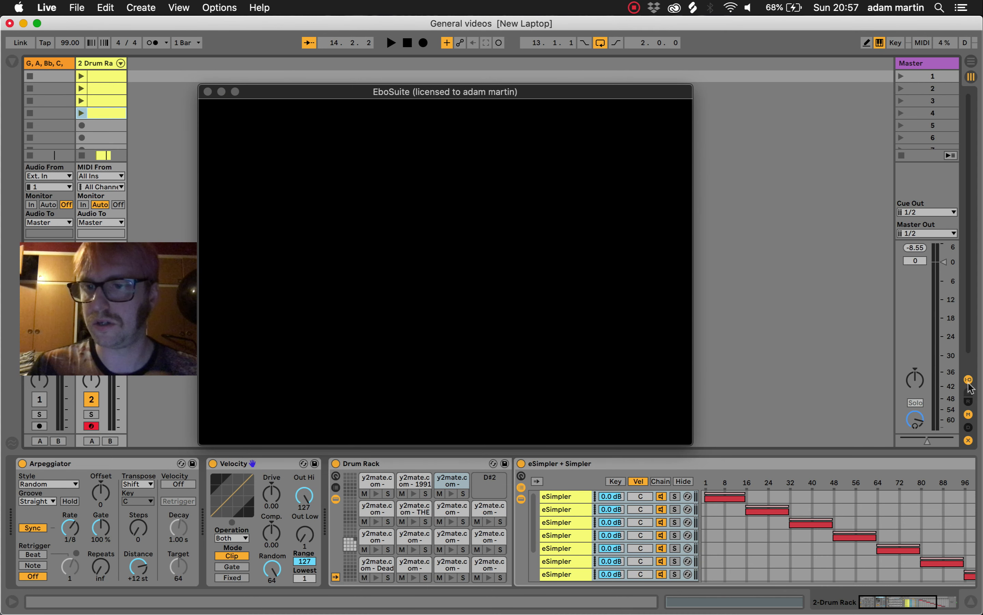
click(968, 379)
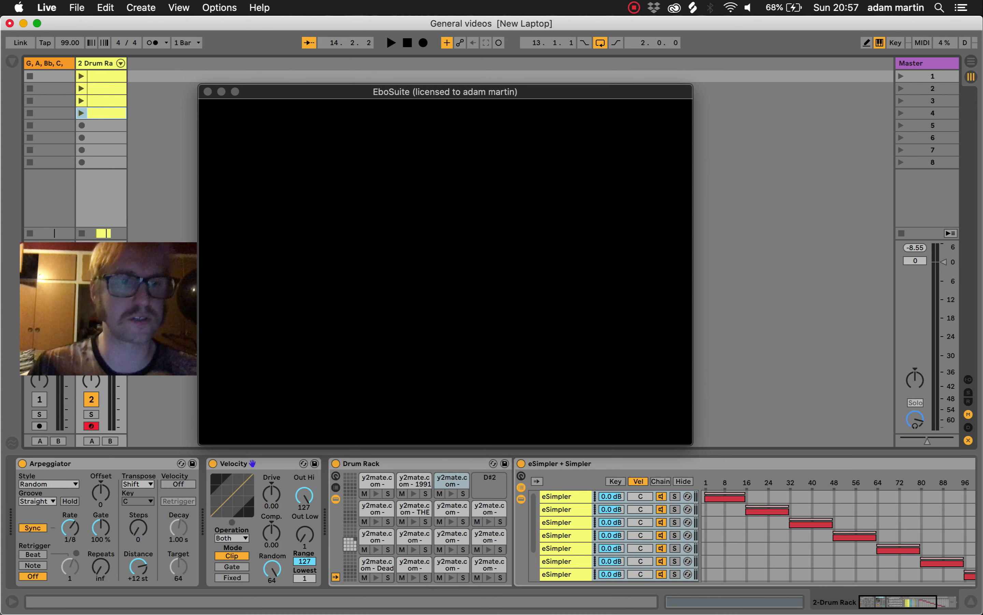
Step: Show the fourth clip's notes and enlarge the note editor until all the sample rows fit
key(shift+Tab)
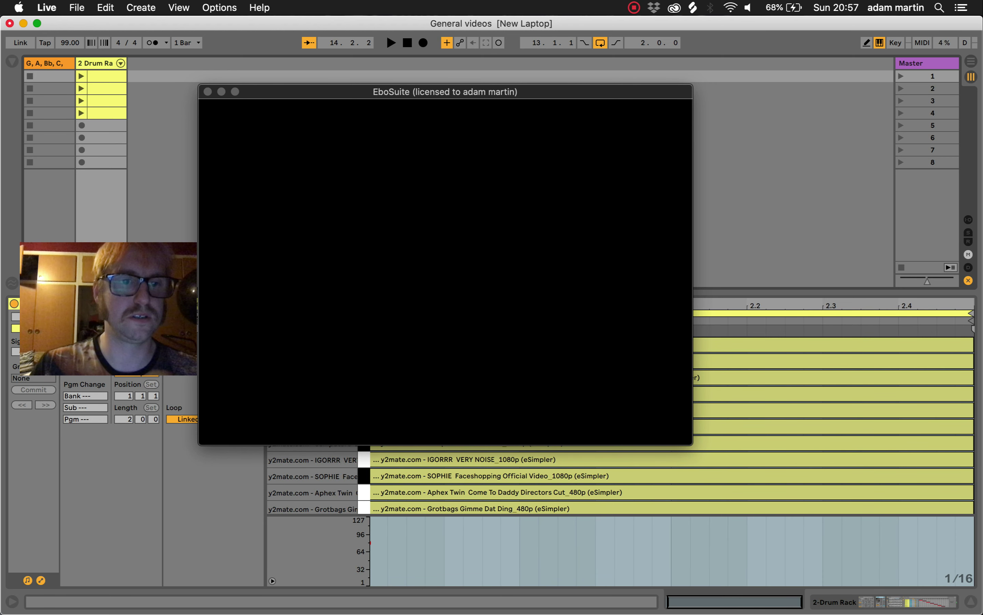
drag(121, 295, 121, 425)
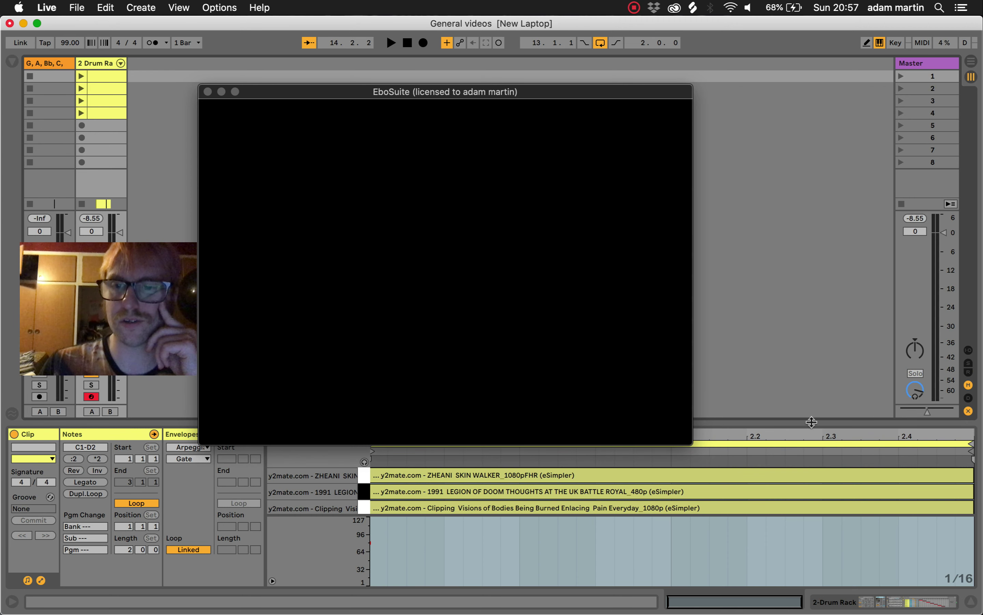
drag(774, 316, 731, 205)
Step: Rename the first Session clip as ALL and select the second clip
click(101, 80)
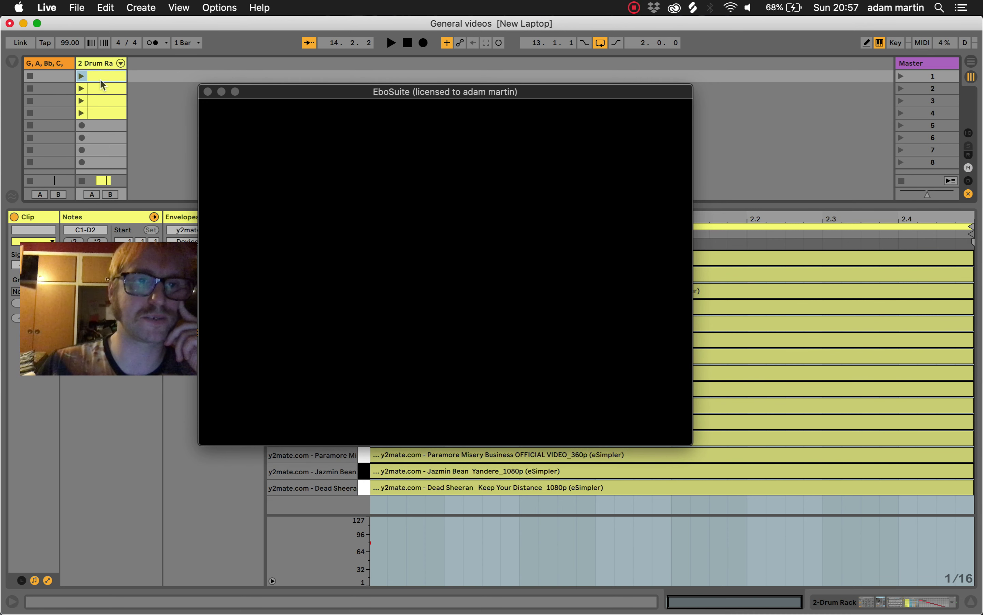
key(super+r)
text(ALL)
click(111, 86)
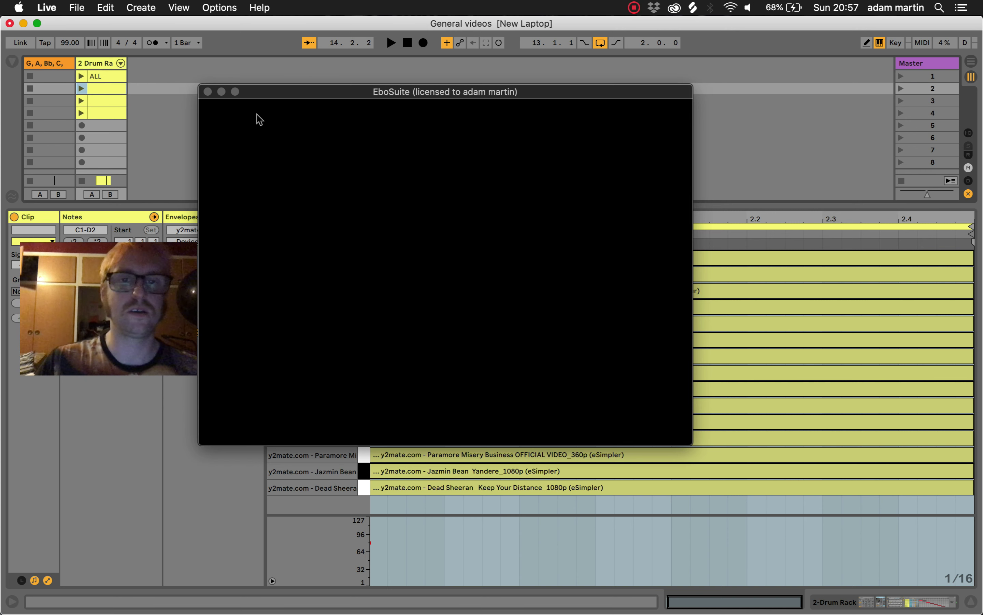
Step: Move the EboSuite video window up and shrink it so that it no longer covers the note editor
drag(267, 98, 279, 12)
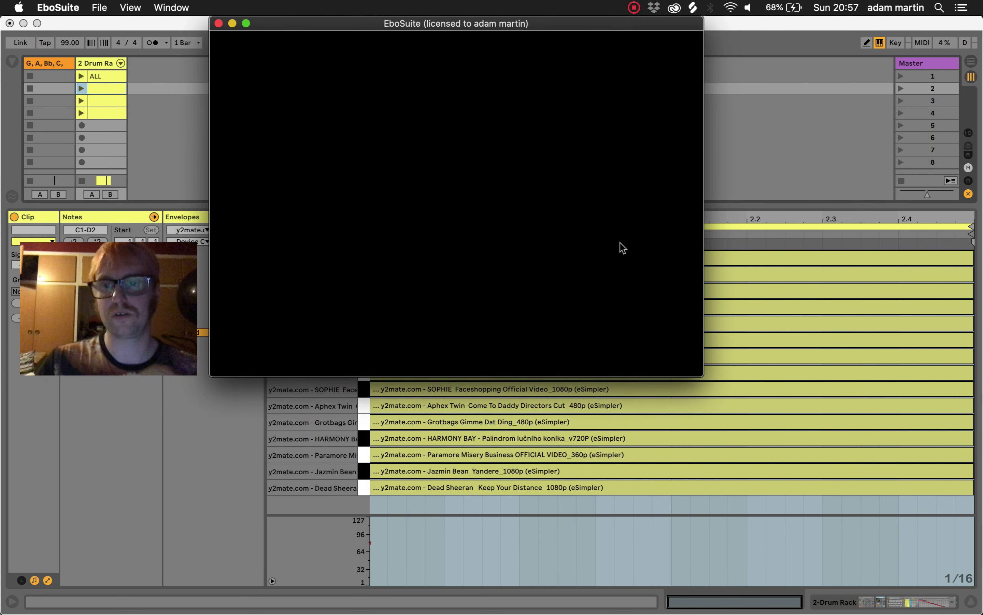
drag(700, 370, 560, 195)
click(488, 322)
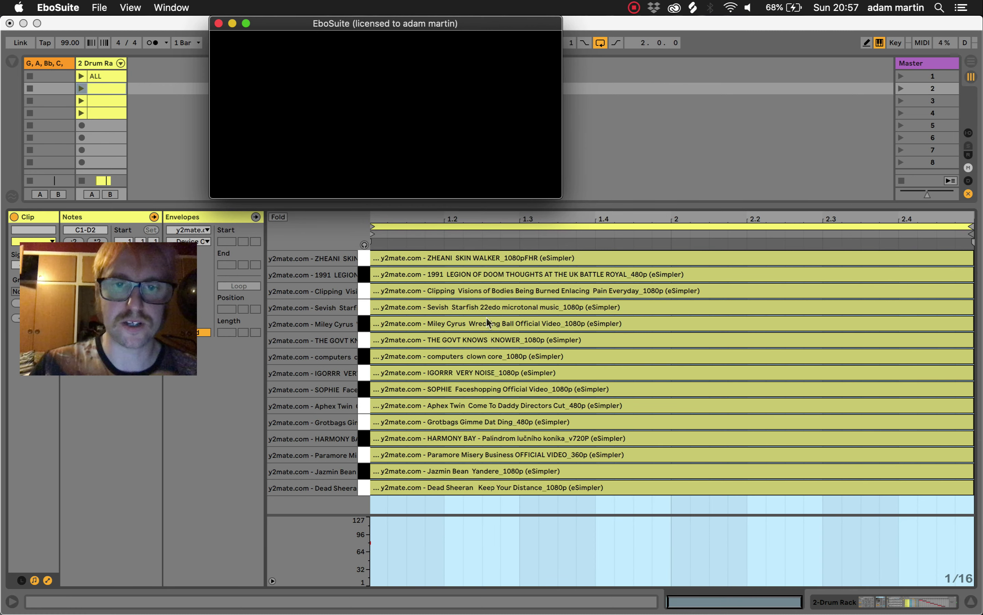
Step: Deactivate every second note in the second clip, starting with the highest note D2 and ending with C1
click(439, 261)
click(437, 257)
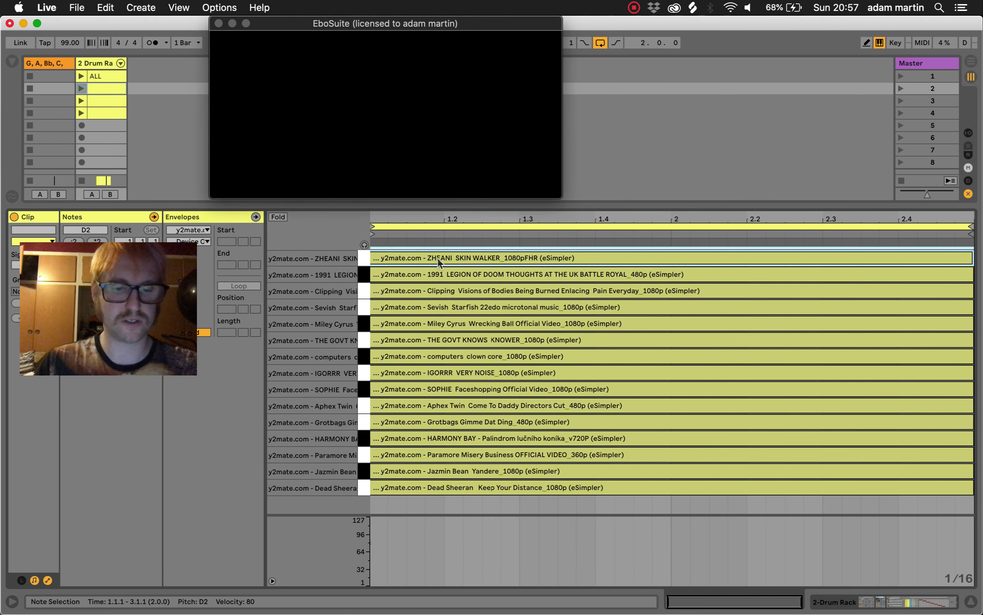
key(0)
click(447, 291)
key(0)
click(453, 321)
key(0)
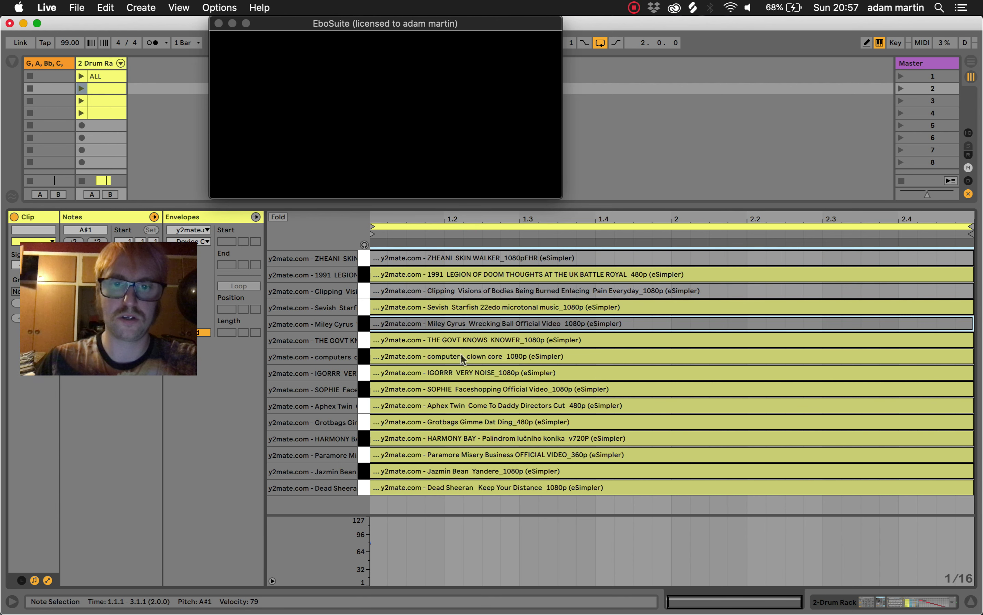
click(462, 356)
key(0)
click(464, 389)
key(0)
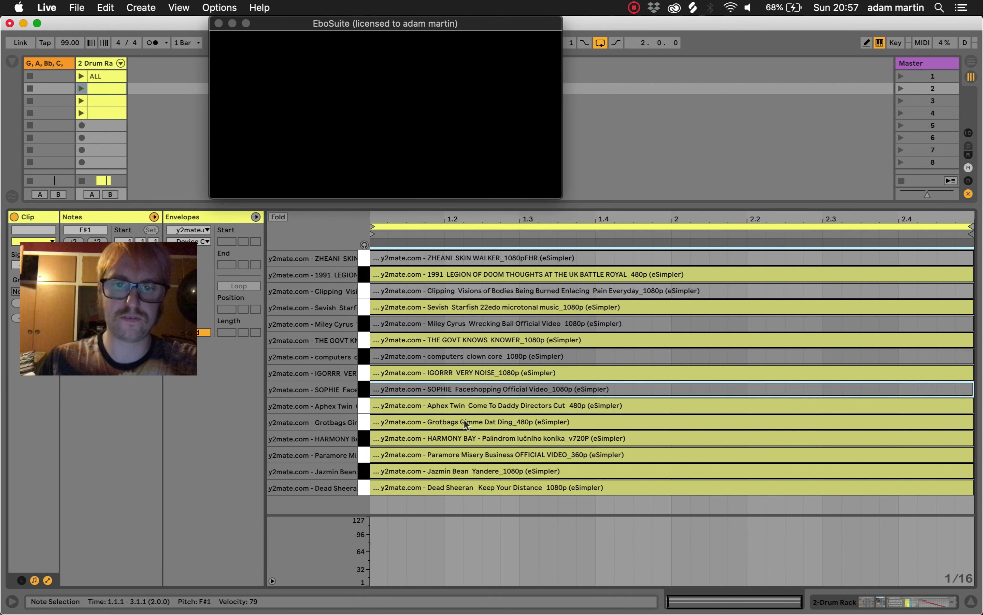
click(465, 421)
key(0)
click(466, 455)
key(0)
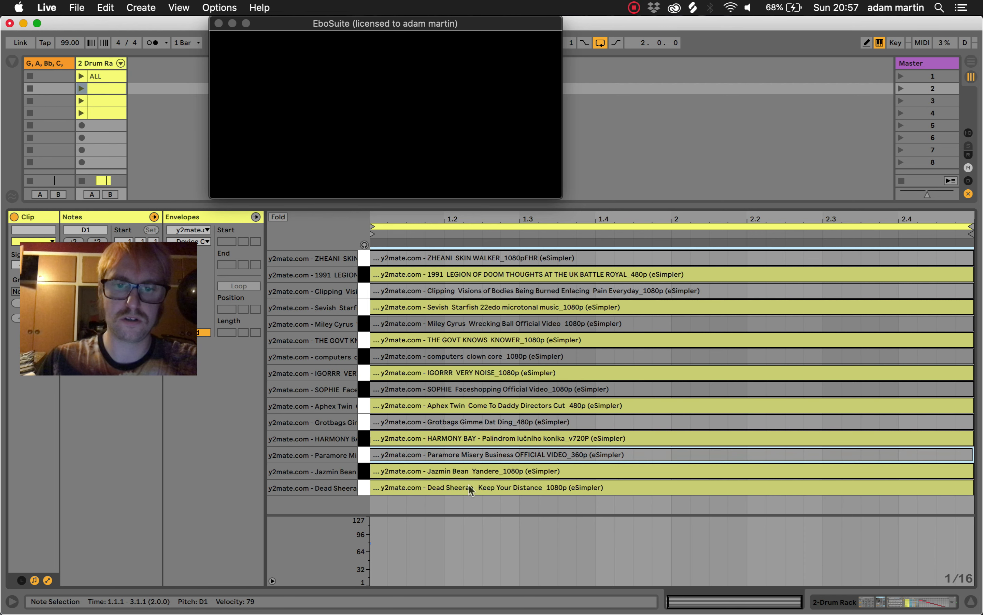
click(468, 484)
key(0)
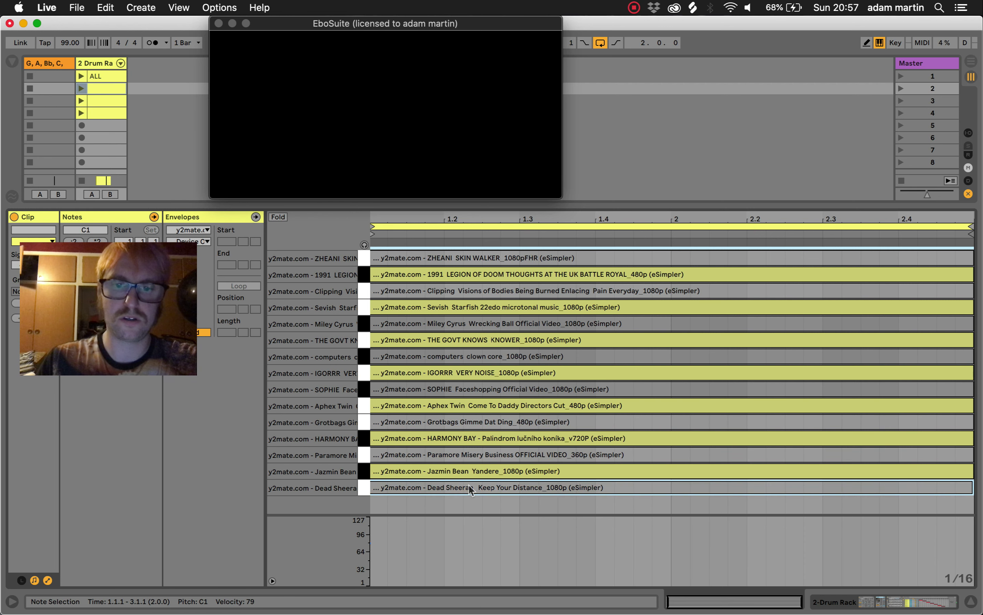
Step: In the third clip, deactivate the opposite alternate notes, from C#2 down to C#1
click(94, 102)
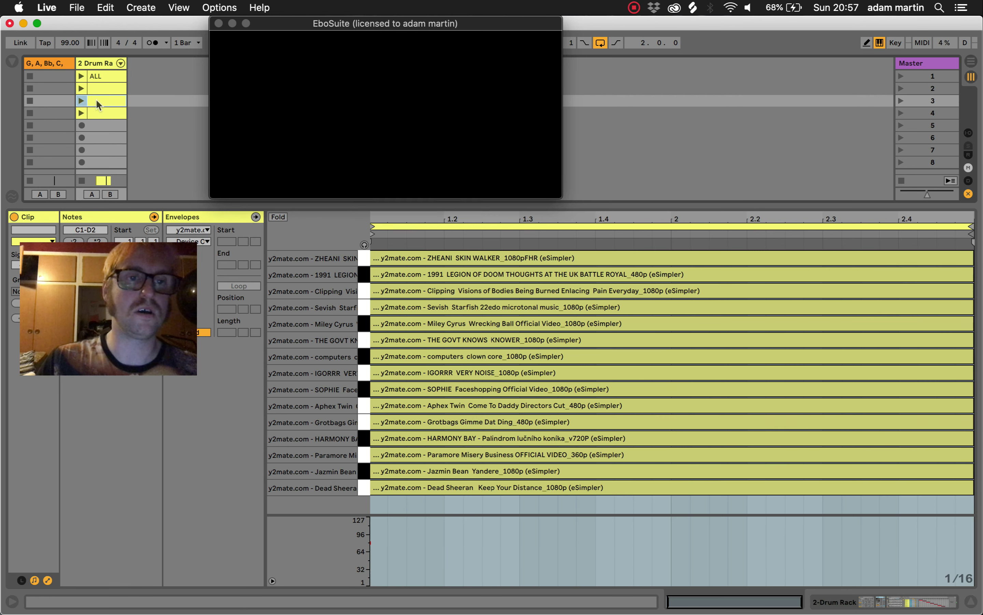
click(463, 274)
key(0)
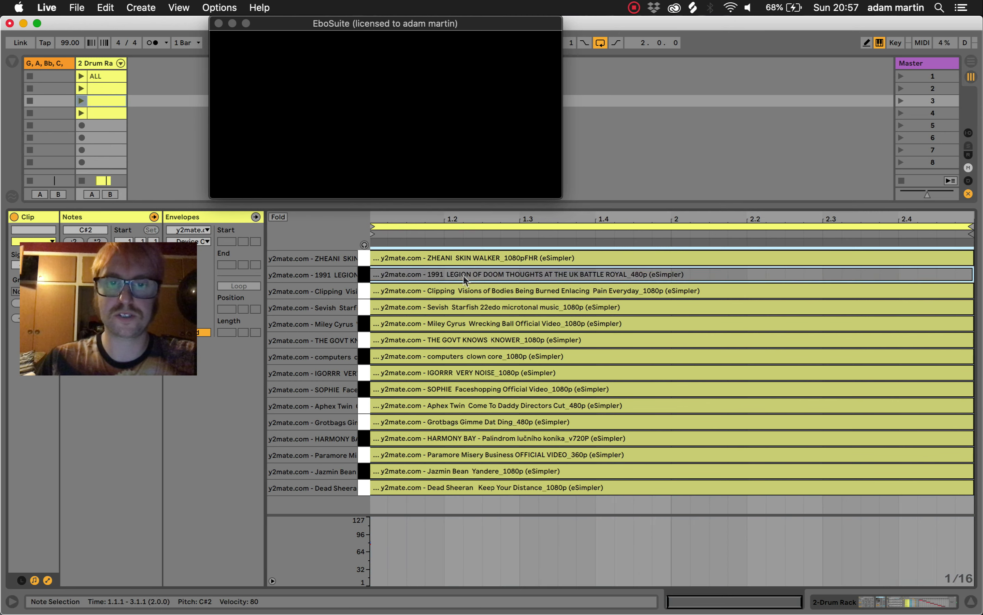
click(467, 311)
key(0)
click(471, 340)
key(0)
click(474, 372)
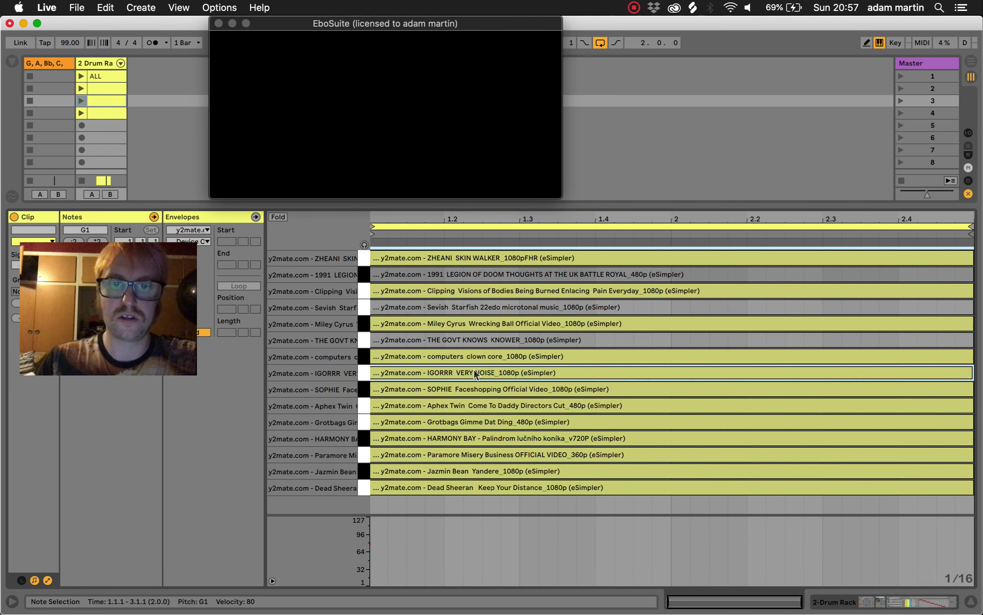
key(0)
click(478, 404)
key(0)
click(483, 437)
key(0)
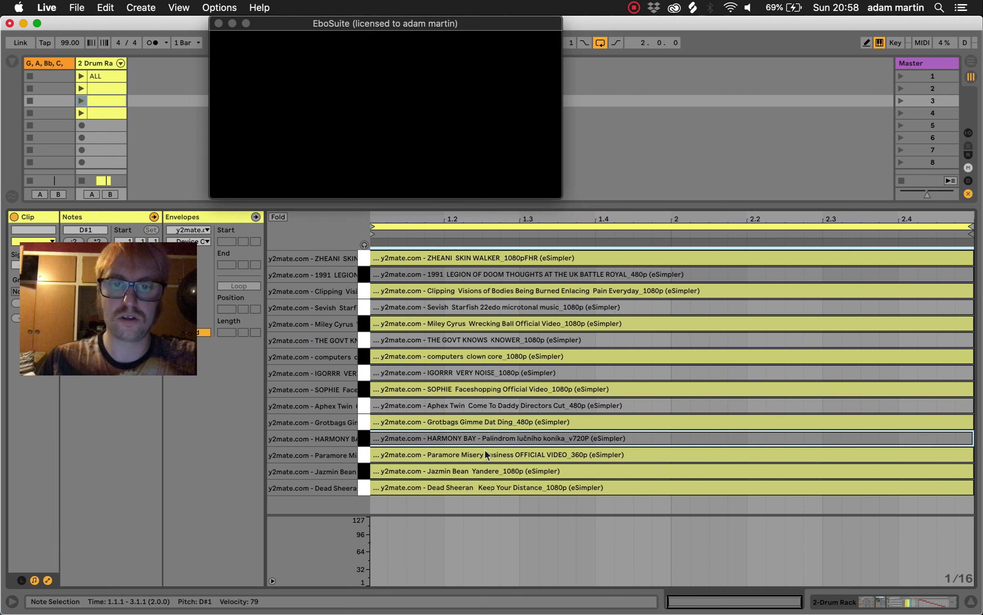
click(489, 469)
key(0)
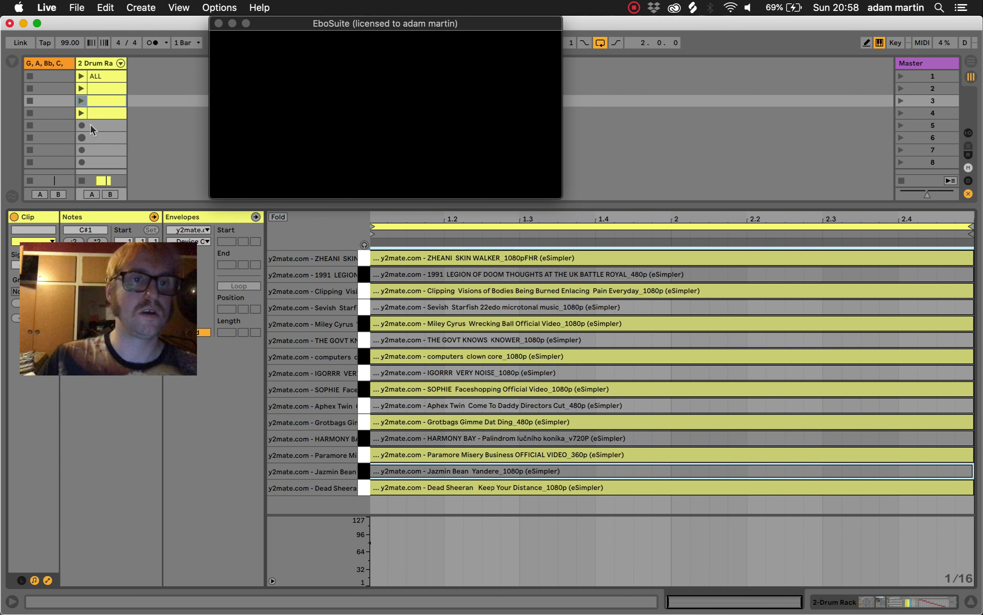
Step: Duplicate the fourth clip three times to fill Session slots 5 to 7
click(97, 116)
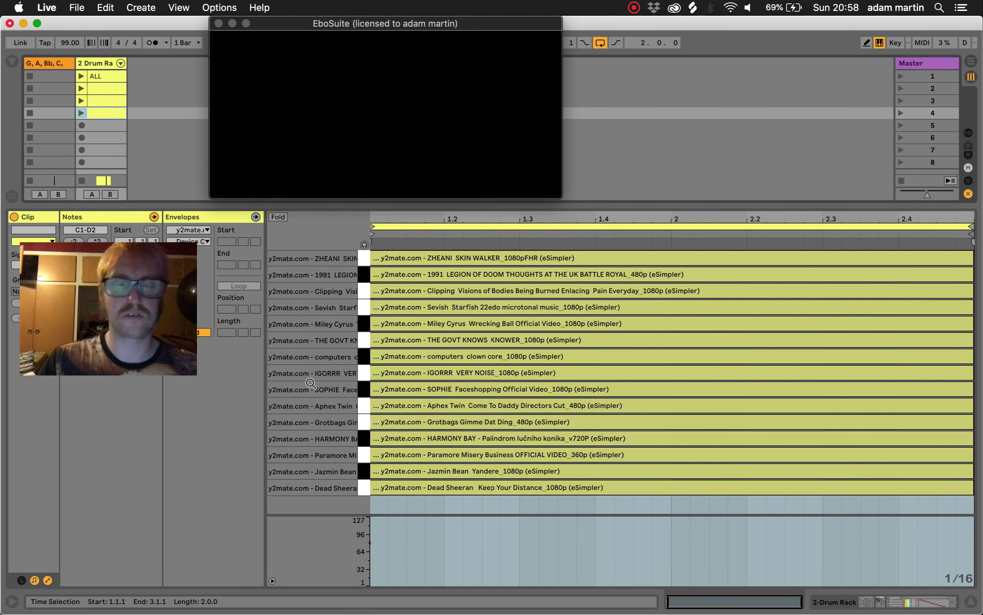
key(cmd+d)
key(cmd+d)
key(cmd+d)
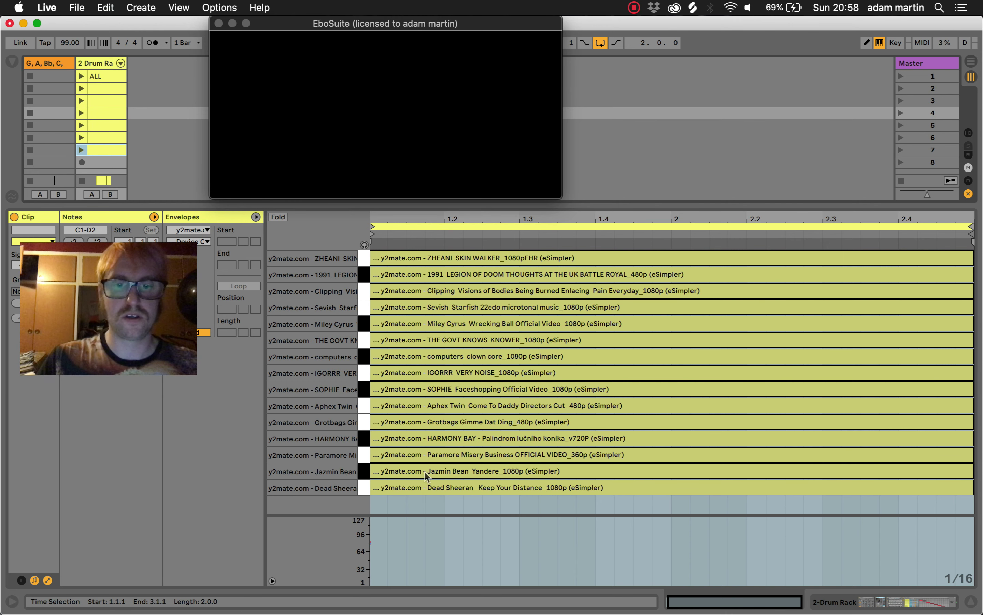
Step: In the fourth clip, deactivate the lower half of the notes, from C1 to G1
click(111, 101)
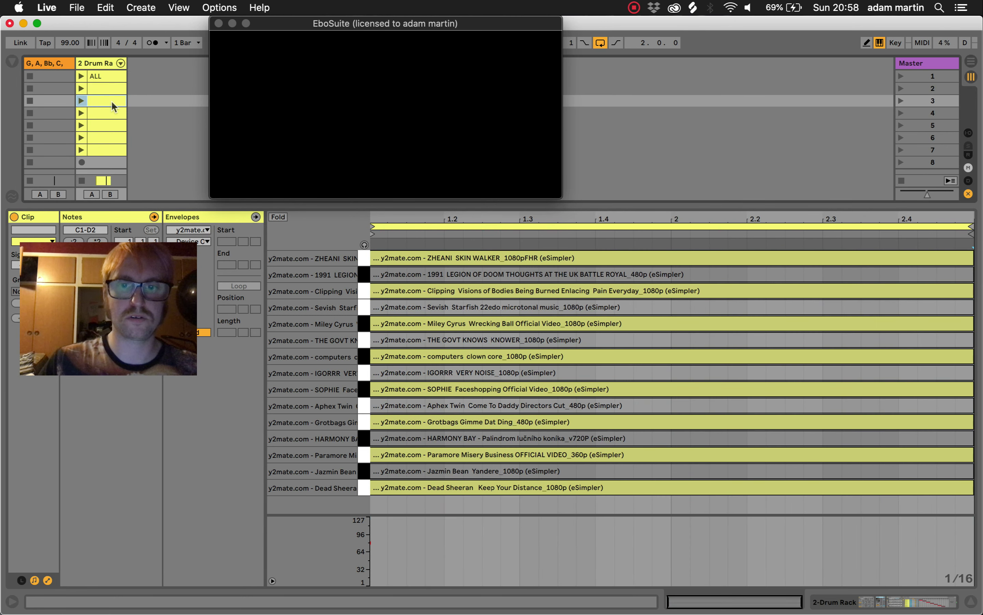
key(Down)
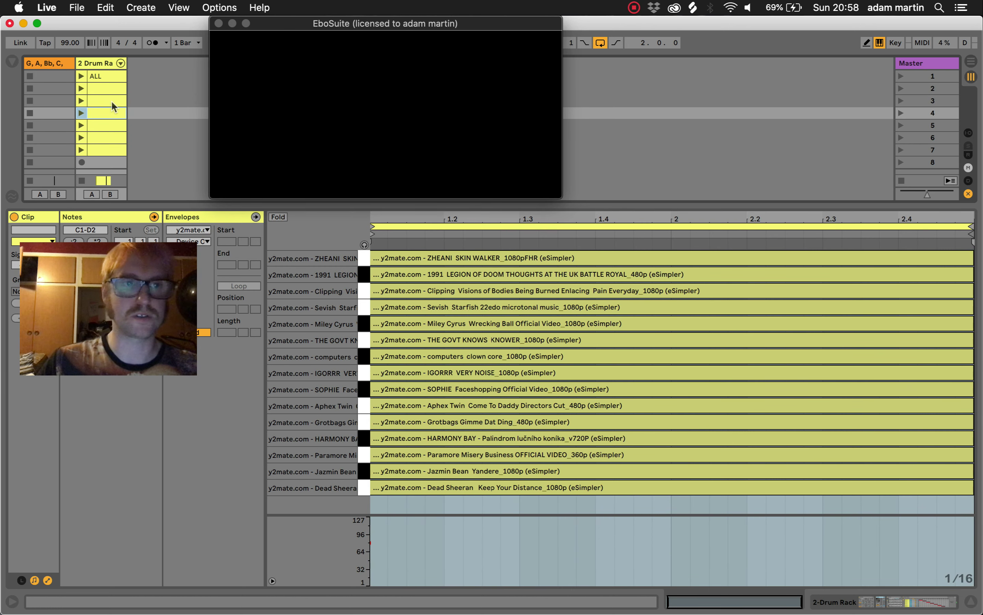
drag(420, 513, 414, 372)
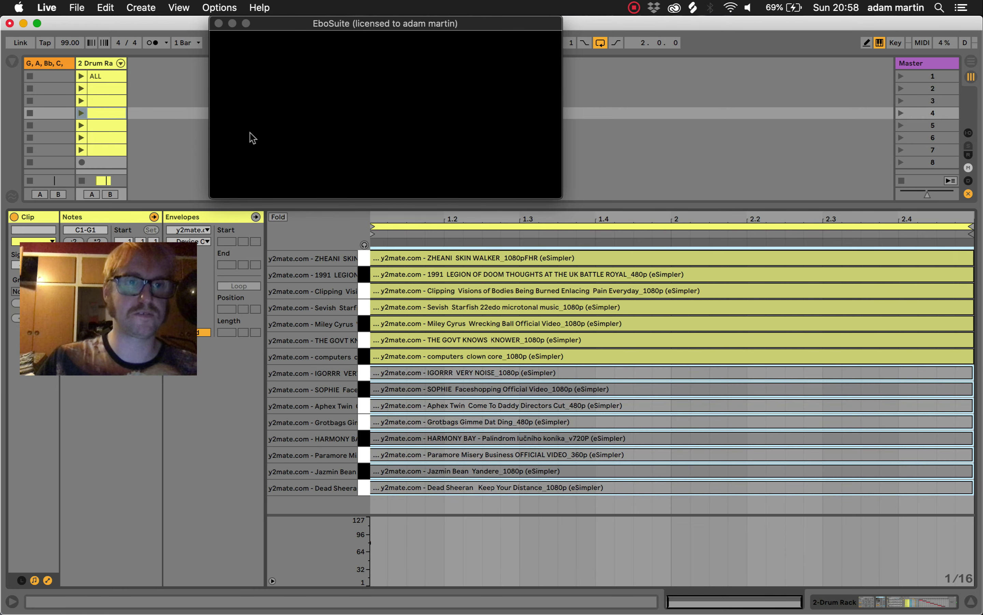
Step: In the fifth clip, deactivate the upper half of the notes, from G1 to D2
key(super+a)
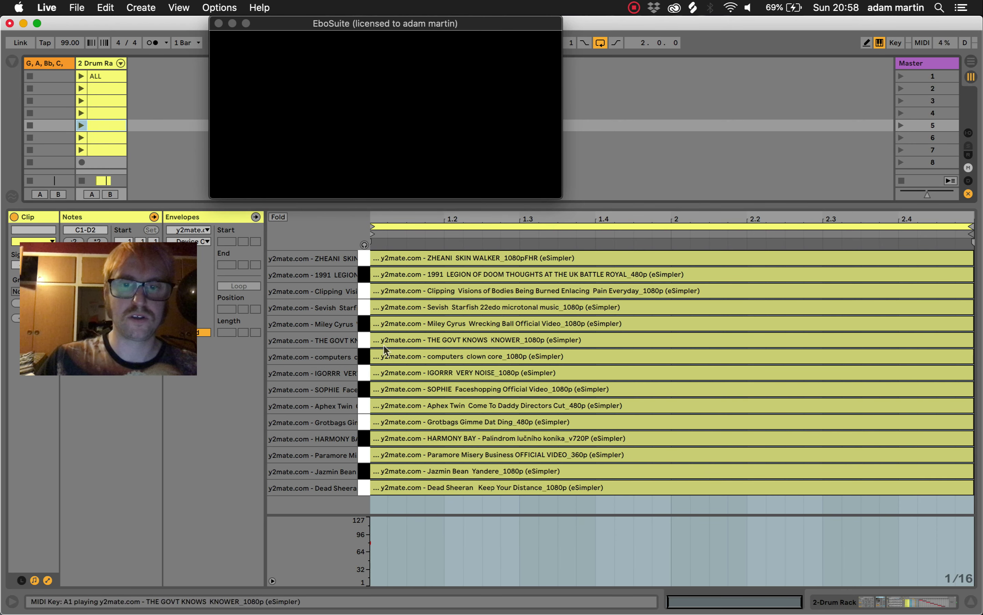
click(415, 355)
shift+click(419, 258)
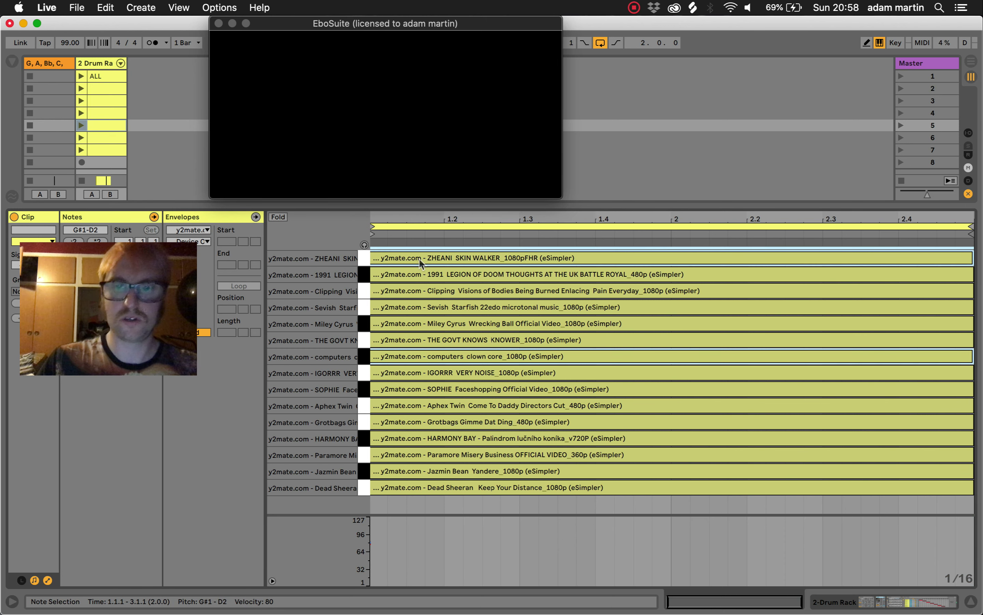
drag(362, 371, 348, 250)
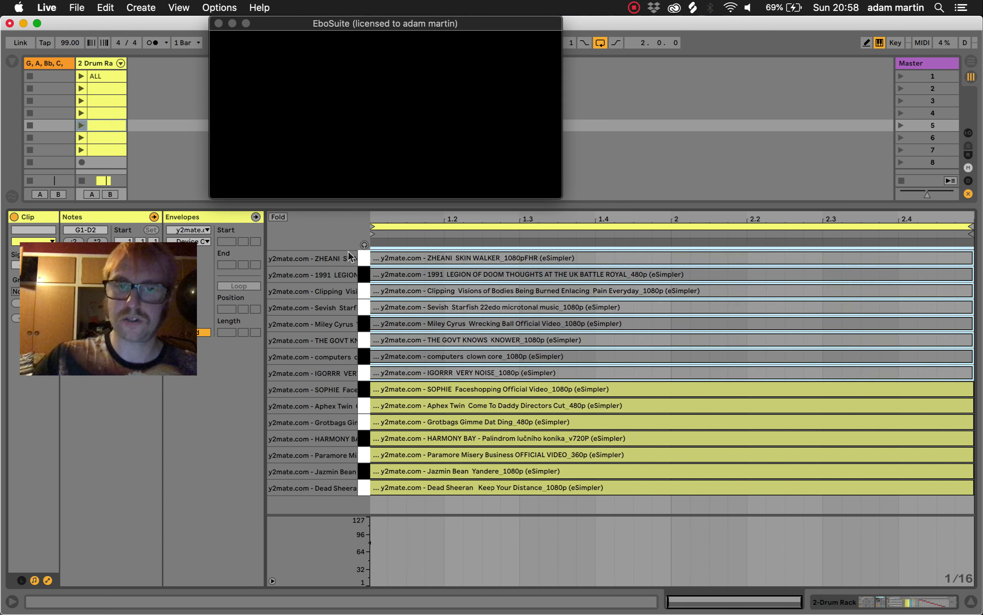
Step: In the sixth clip, deactivate the notes D1 to D#1, G#1 to A#1, and D2
click(104, 138)
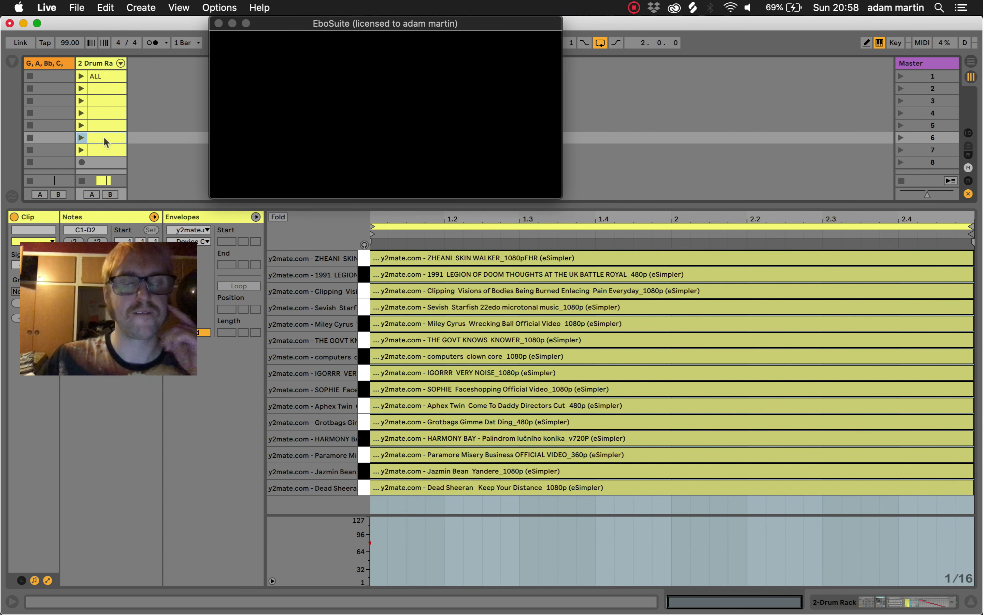
click(370, 459)
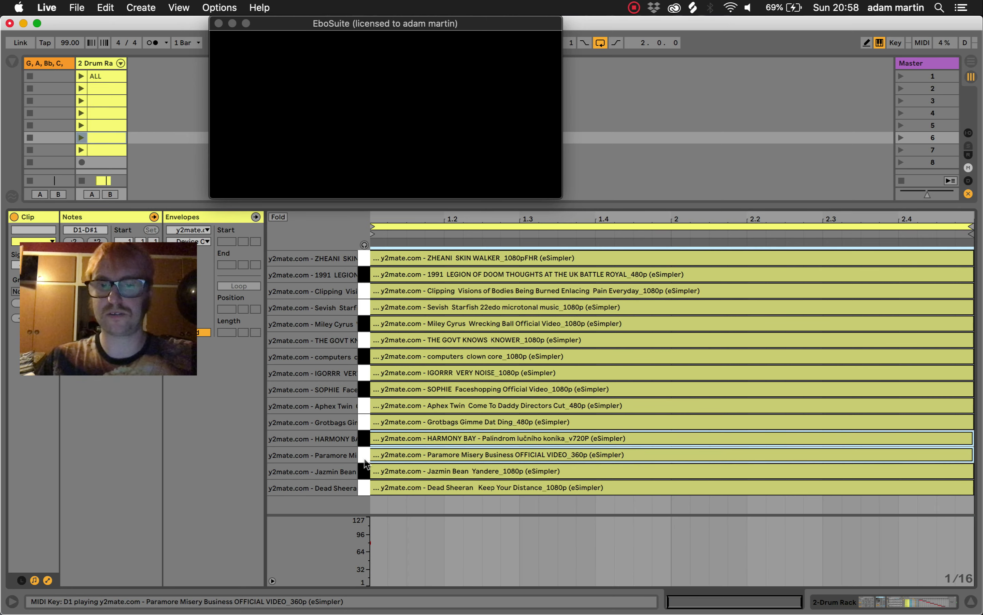
key(0)
drag(364, 323, 364, 356)
key(0)
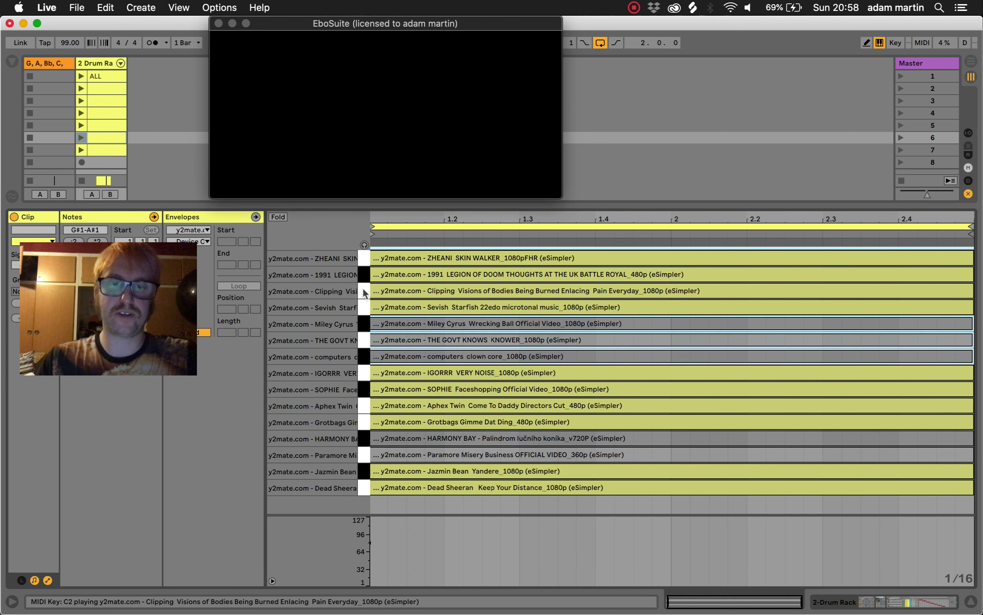
click(364, 258)
key(0)
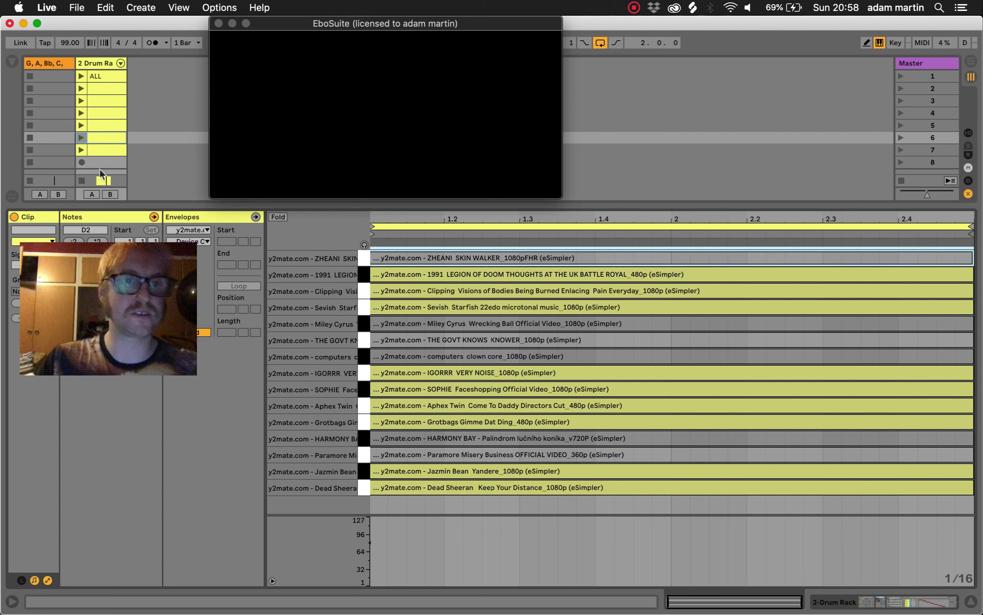
Step: In the seventh clip, deactivate the notes B1 to C#2, E1 to G1, and C1 to C#1
click(98, 154)
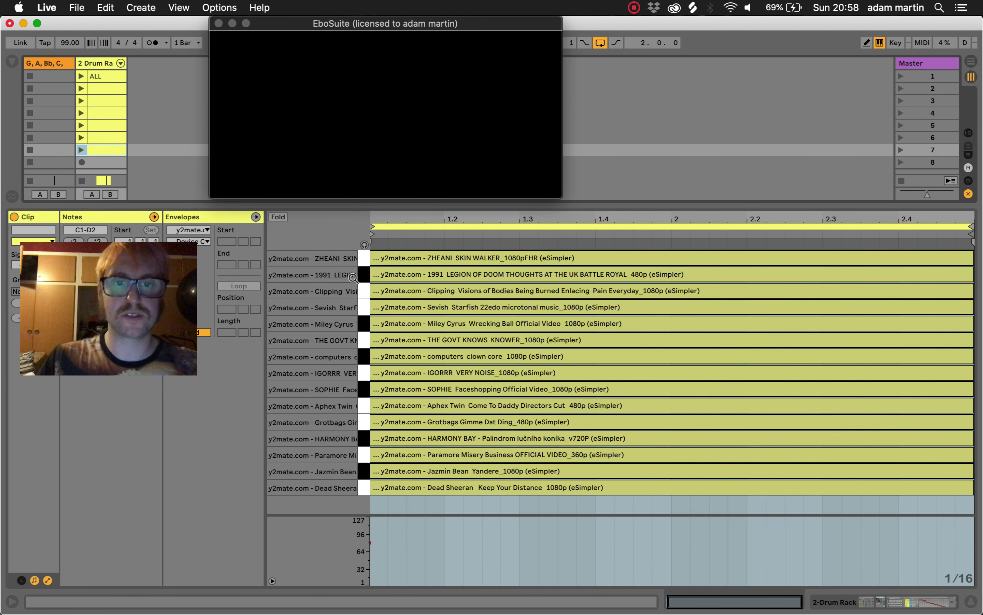
drag(364, 275, 363, 306)
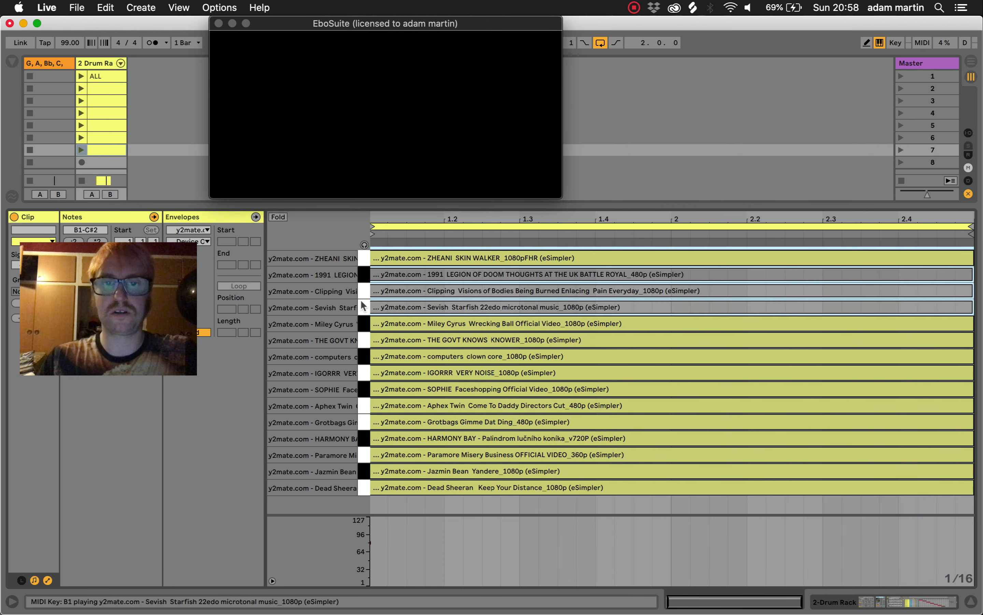
key(0)
click(99, 136)
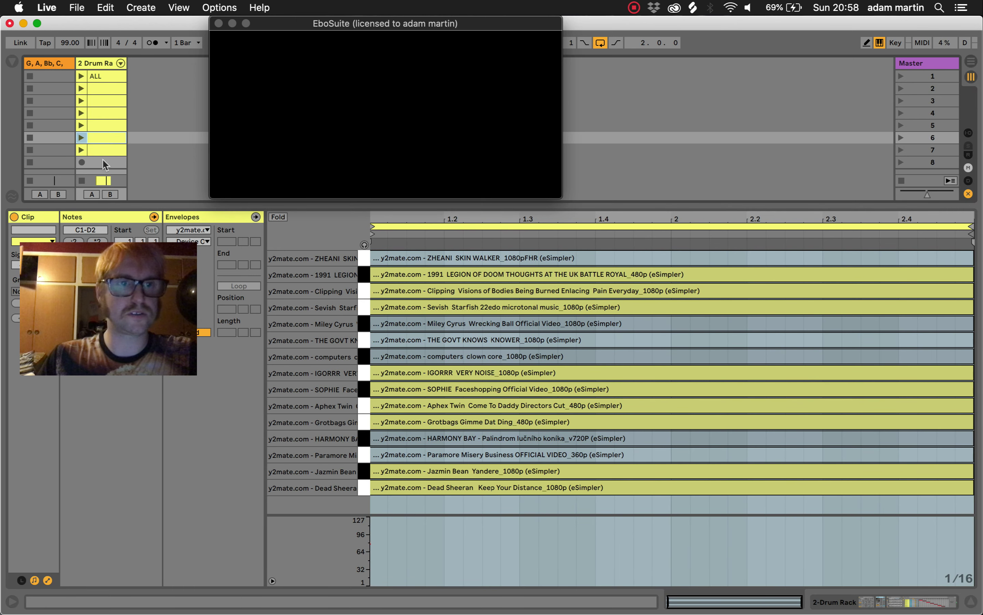
click(99, 149)
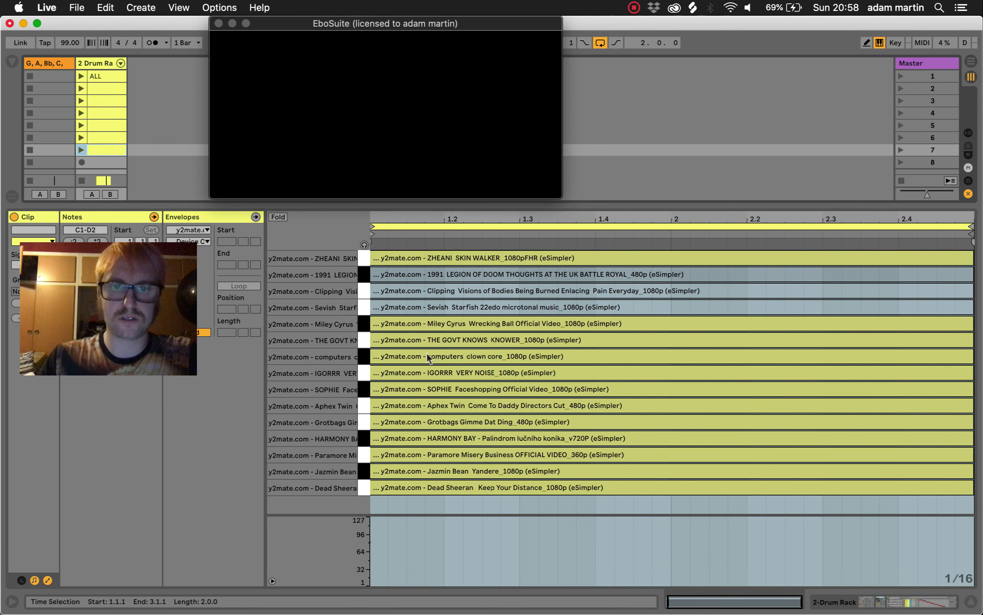
drag(365, 373, 359, 423)
key(0)
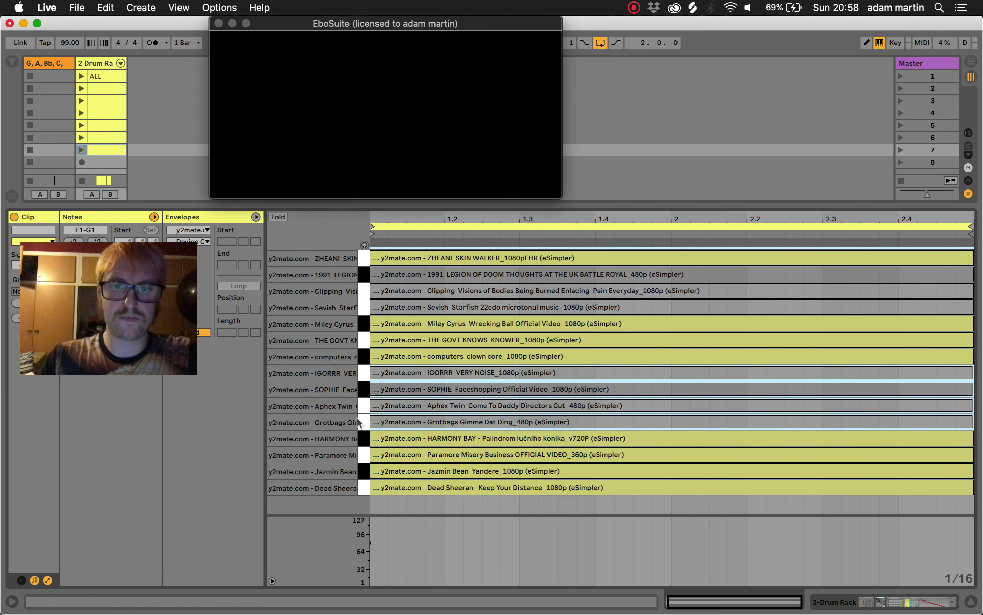
click(97, 138)
click(98, 151)
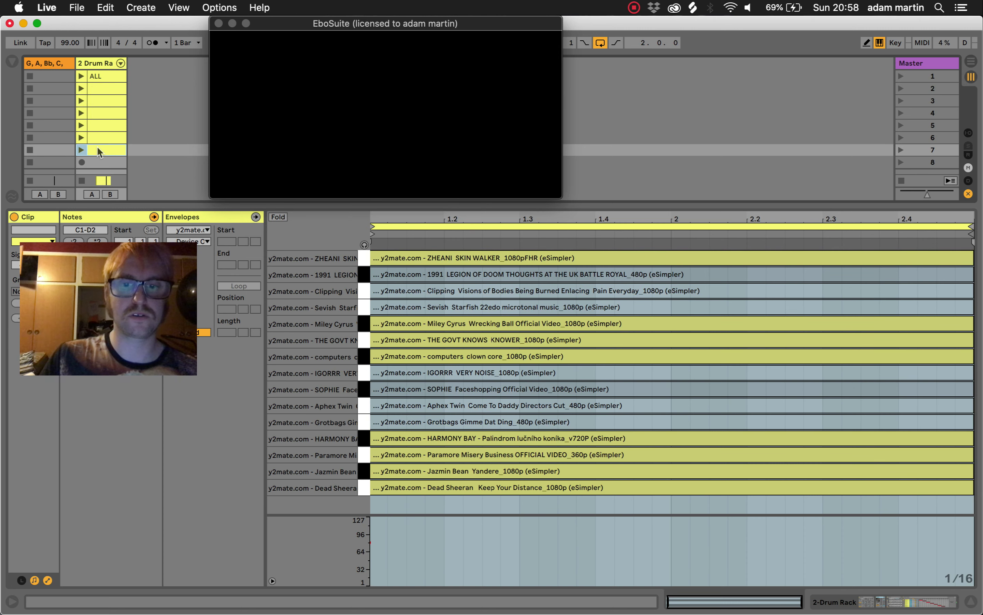
drag(361, 476, 359, 504)
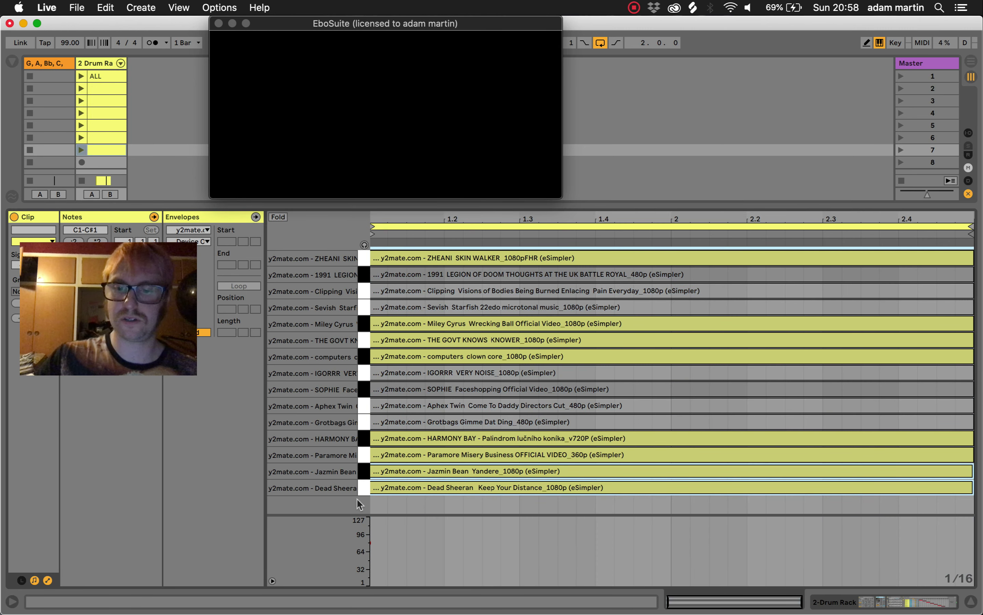
key(0)
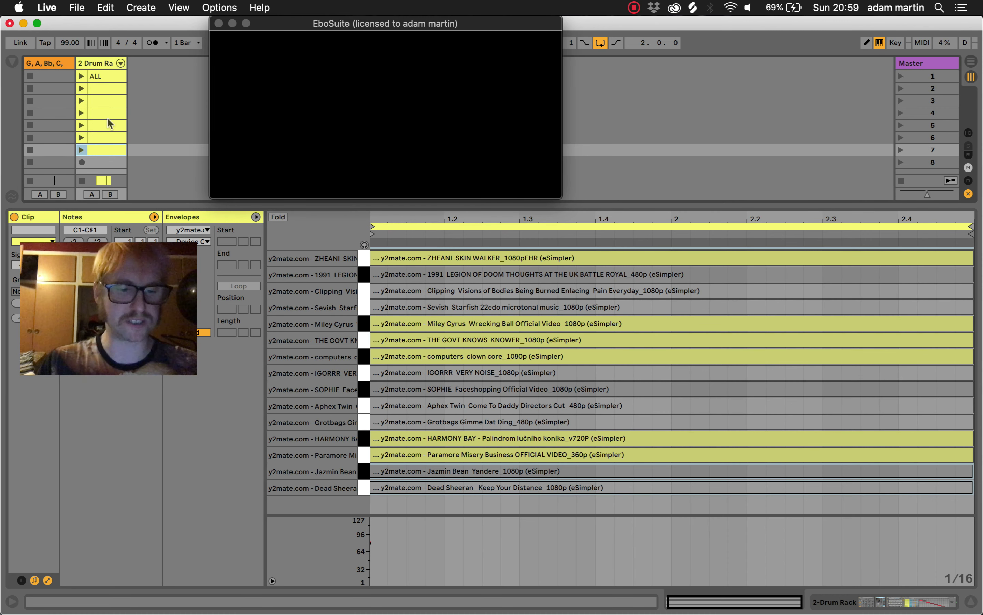
Step: Set the follow actions of all seven clips together to Any and Other
shift+click(97, 81)
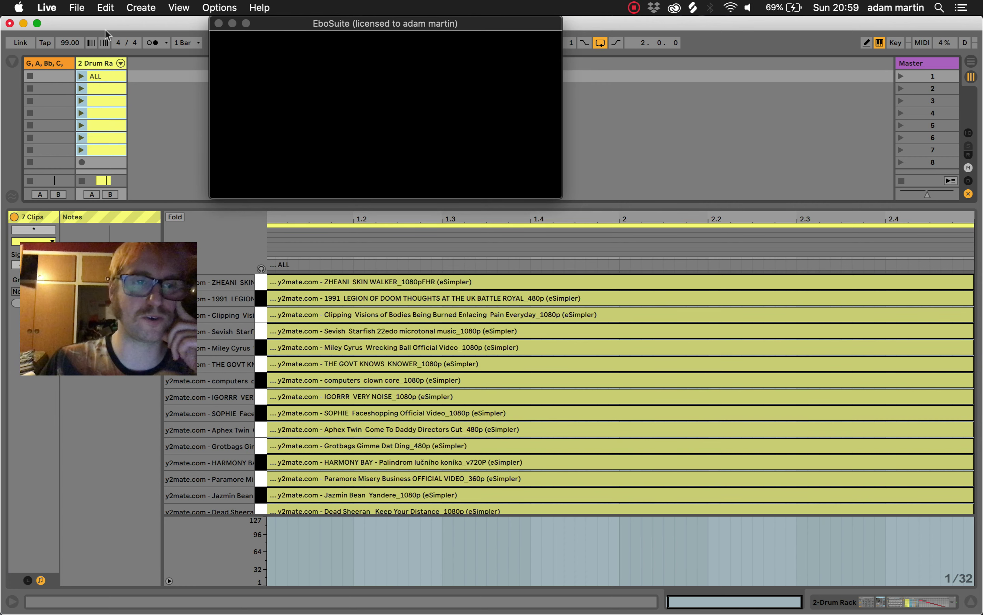
click(28, 581)
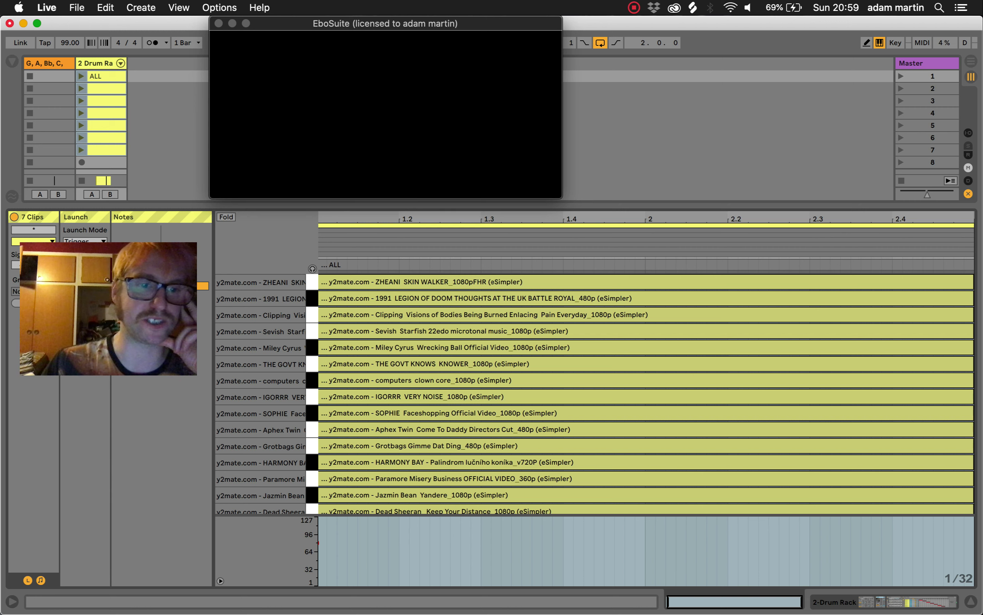
click(83, 321)
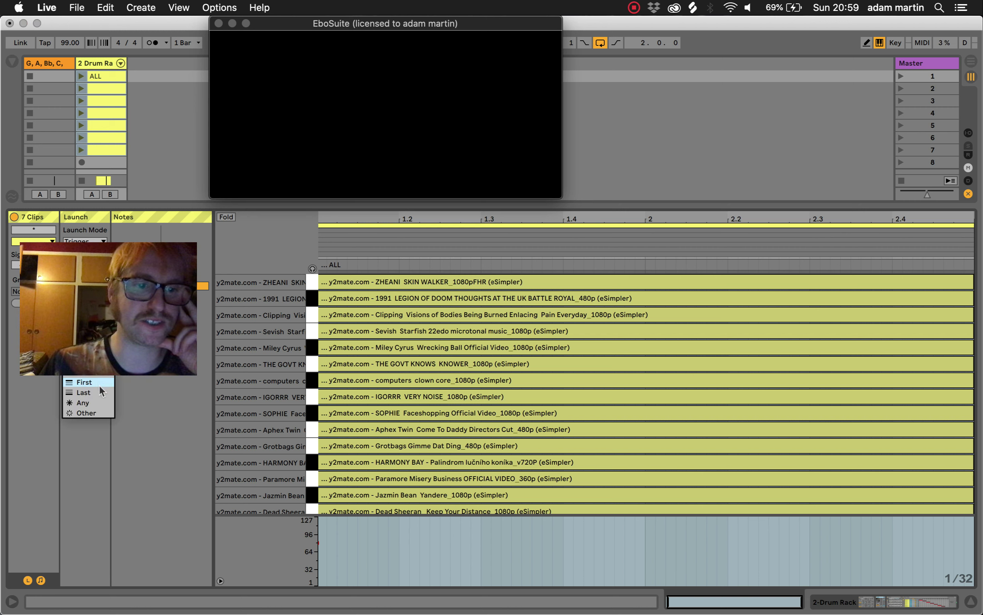
click(98, 403)
click(107, 321)
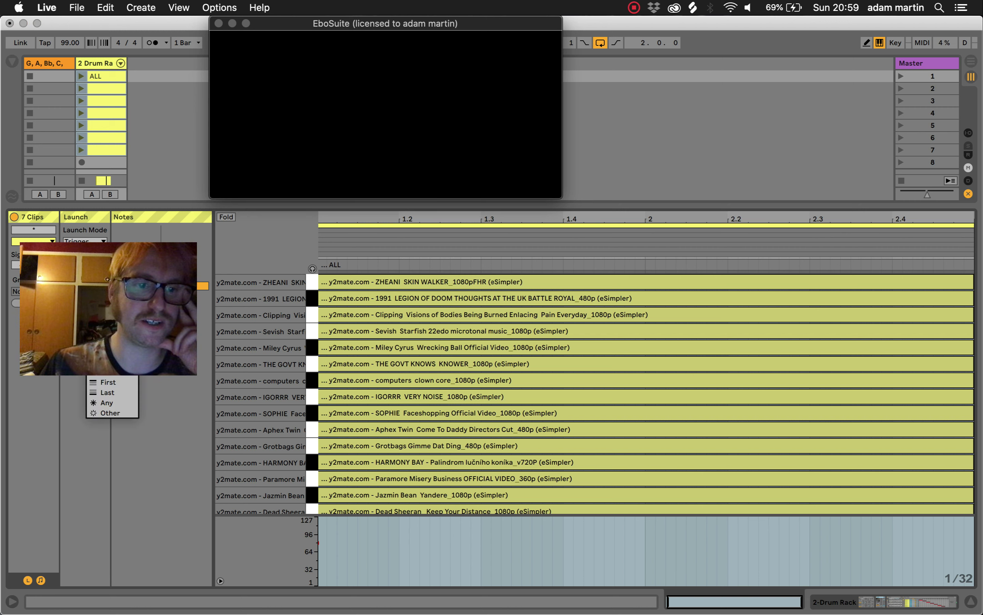
click(109, 413)
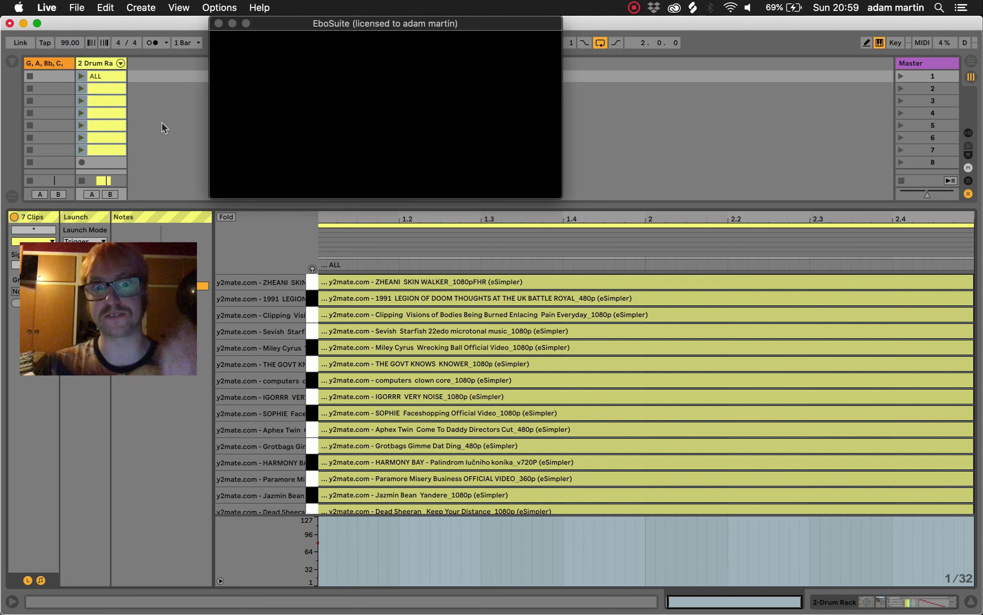
Step: Enlarge the Session clip area and the EboSuite video window, and launch the ALL clip
drag(167, 203, 135, 282)
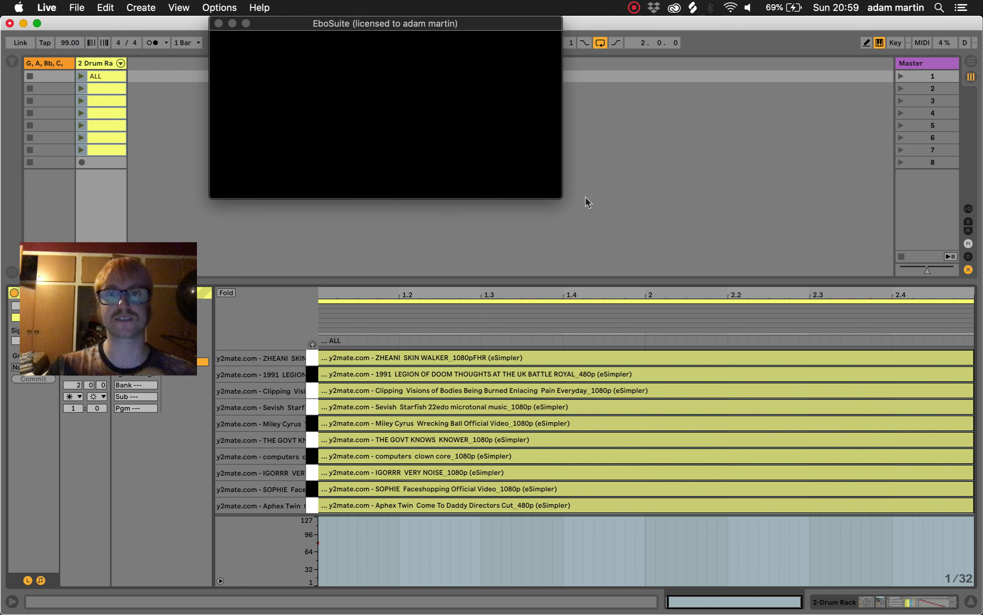
click(562, 197)
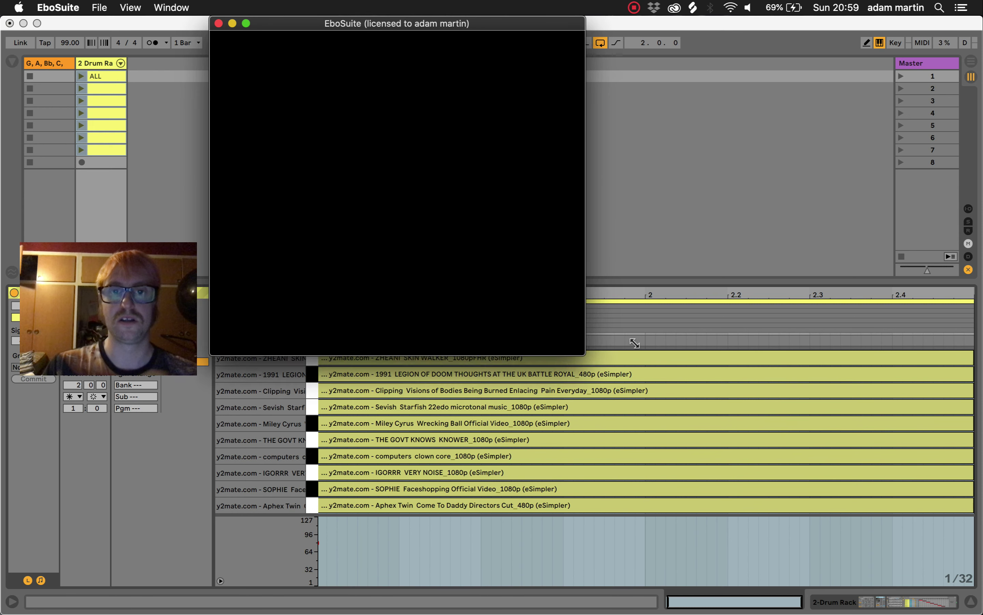
click(82, 77)
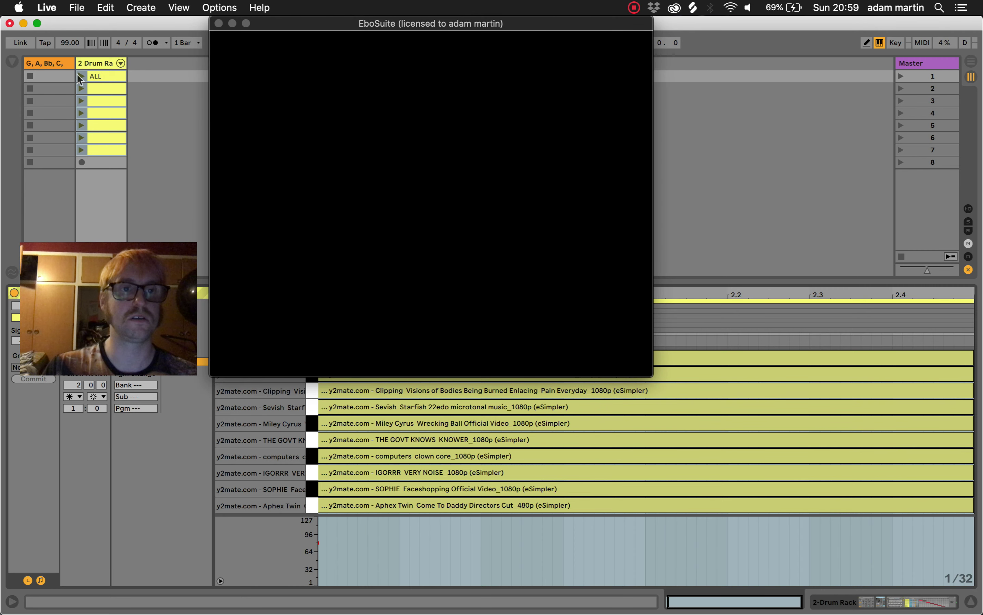
click(81, 76)
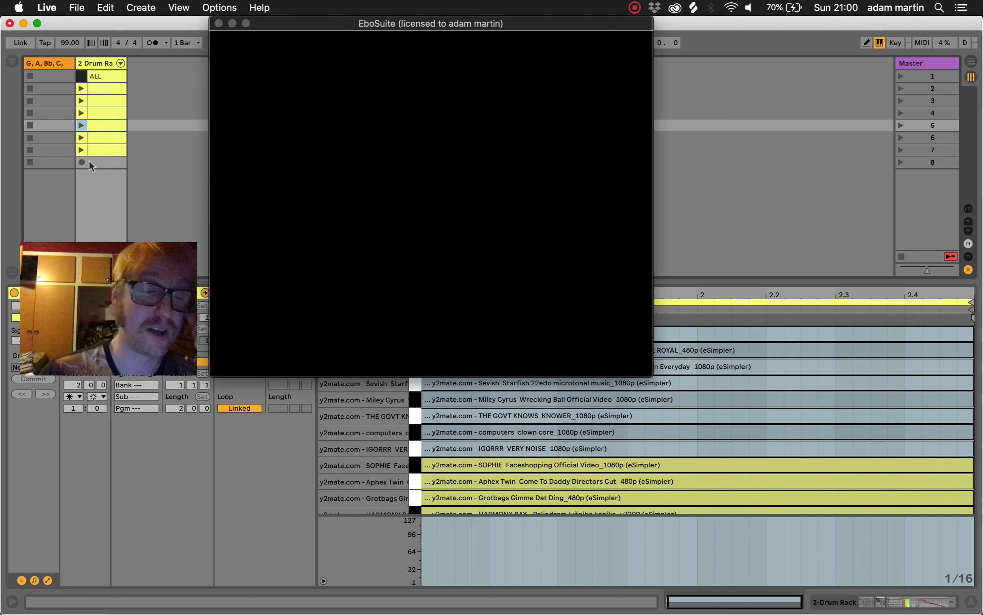
Step: Insert seven empty scenes below scene 8, extending the Session to scene 15, and select the ALL clip
click(99, 162)
key(super+shift+m)
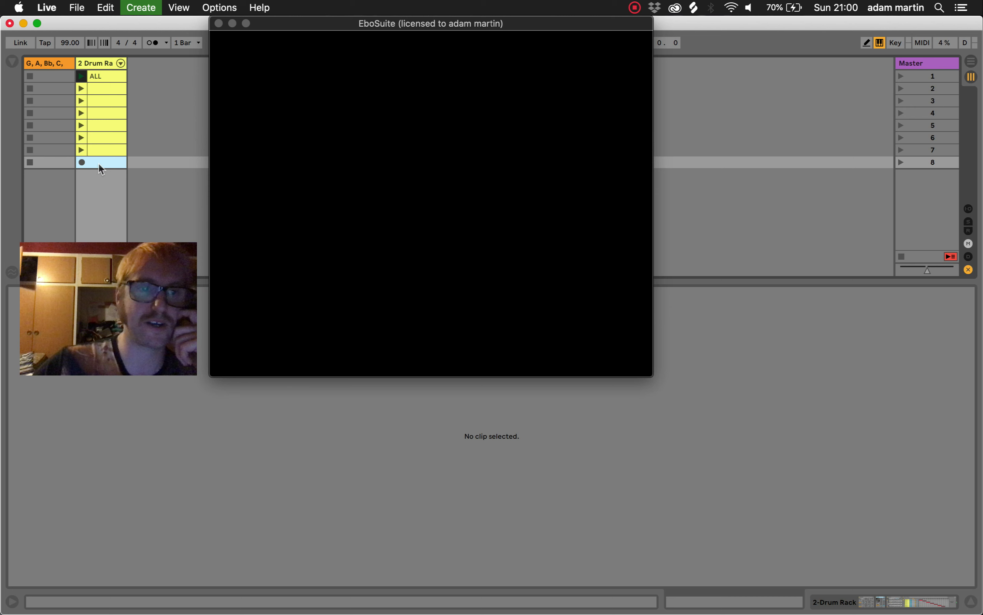
key(super+i)
key(super+i)
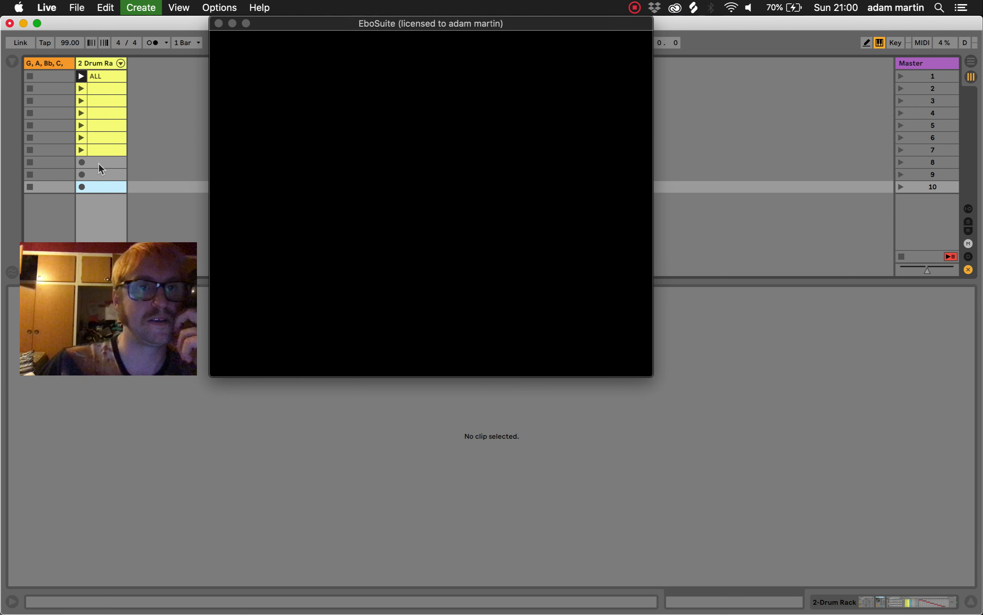
key(super+i)
key(super+i)
key(super+i)
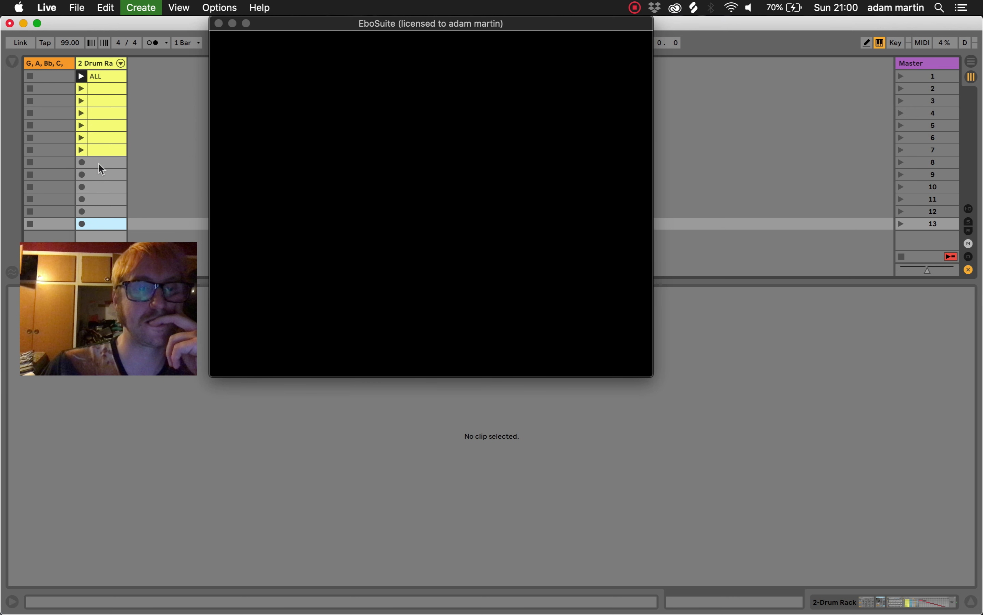
key(super+i)
key(super+i)
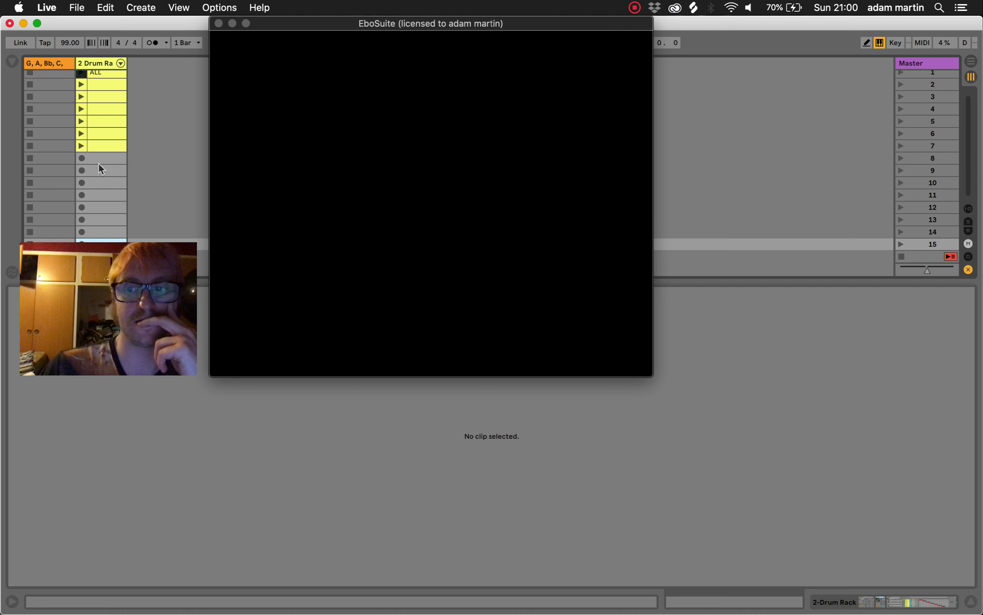
scroll(114, 200, up, 1)
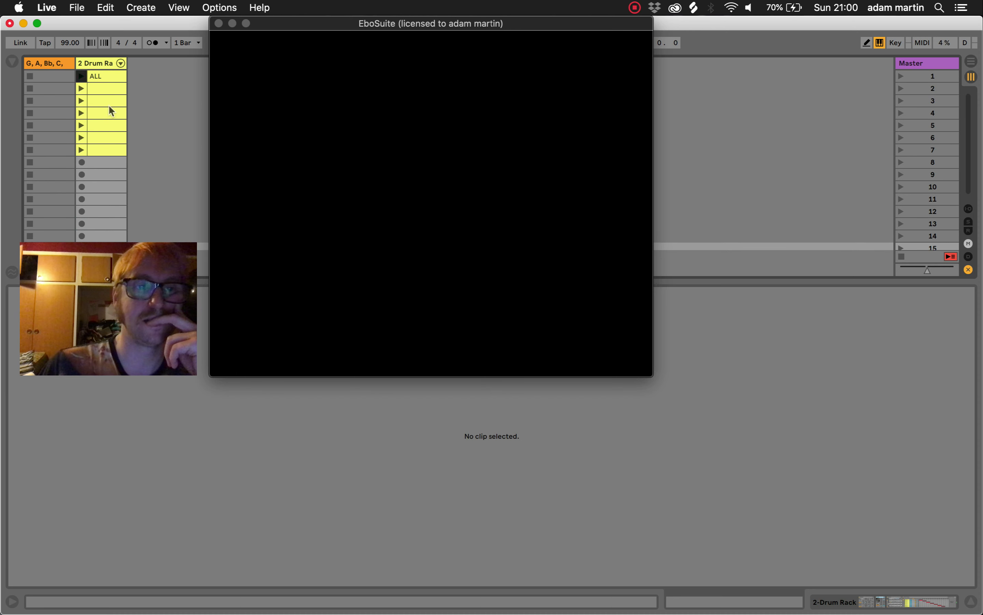
click(105, 78)
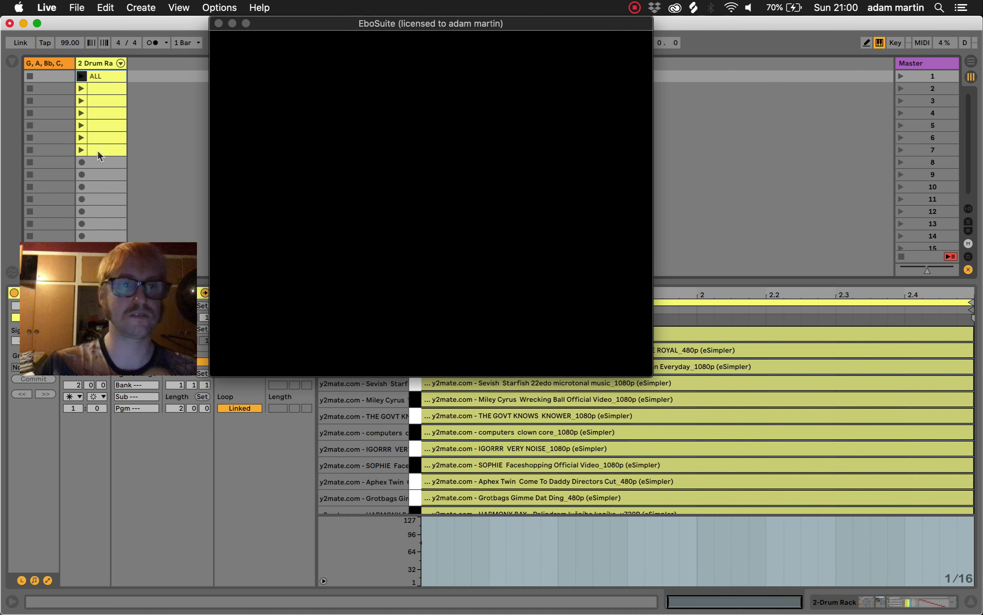
Step: Paste a copy of the ALL clip into the scene 8 slot and move the EboSuite video window off the clip's envelope settings
click(98, 150)
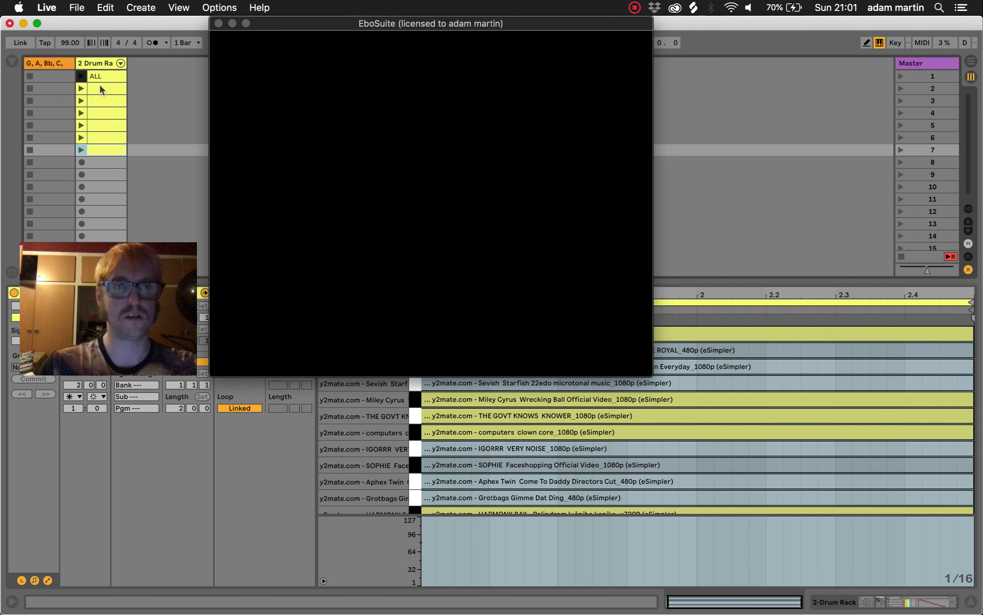
click(100, 74)
key(Return)
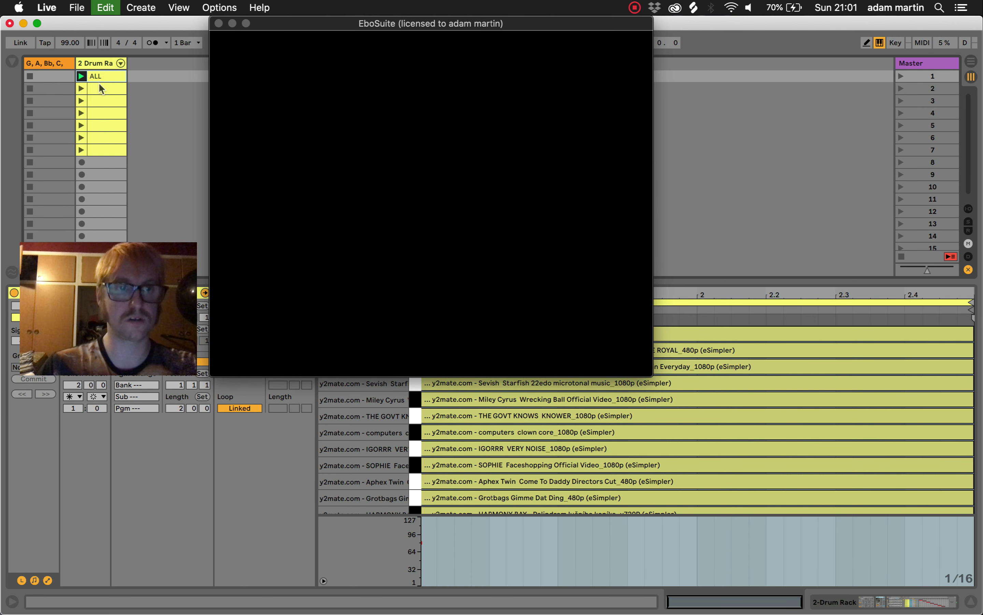
click(98, 163)
key(super+v)
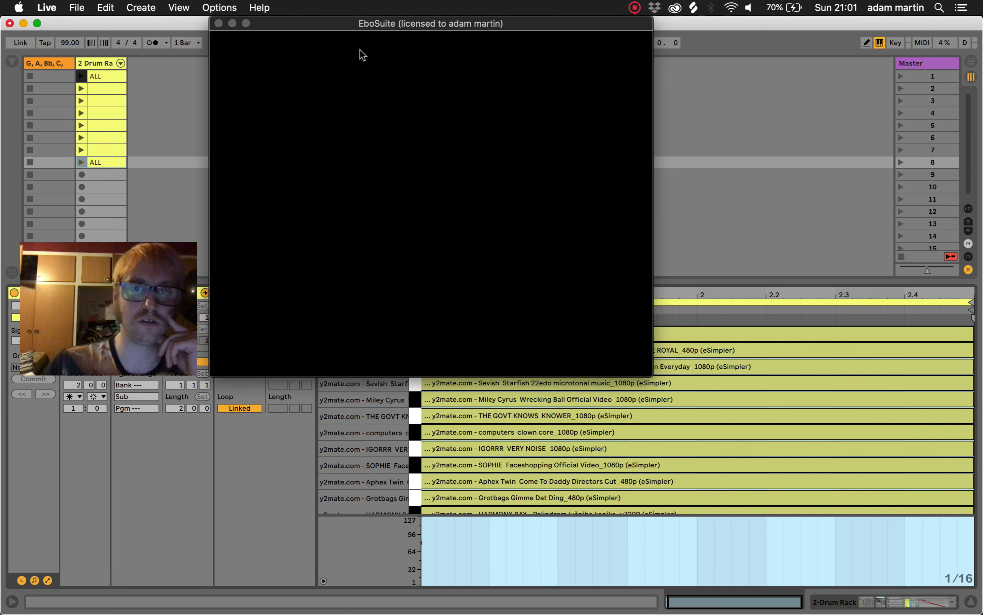
drag(358, 23, 598, 23)
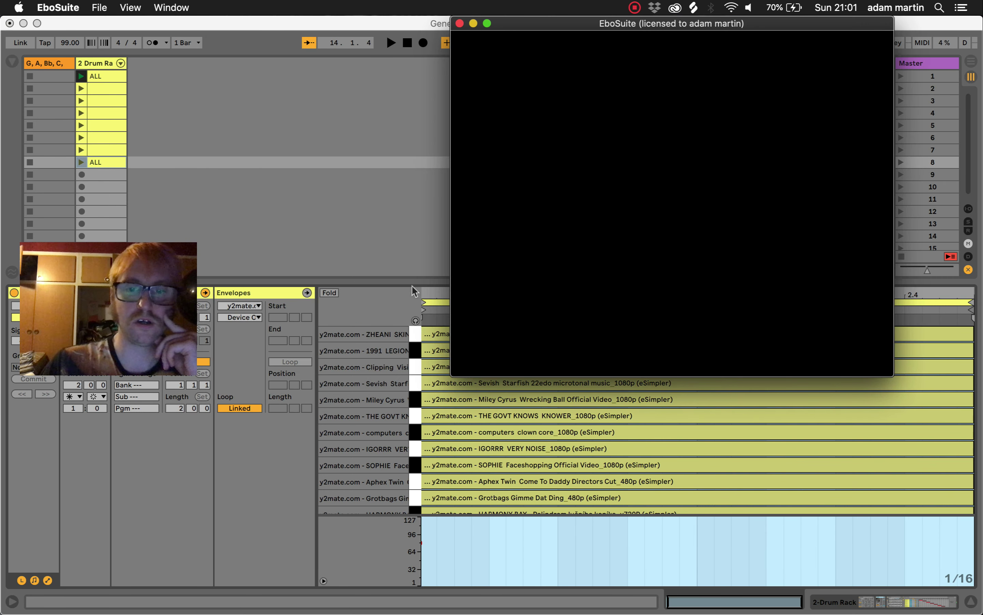
click(429, 382)
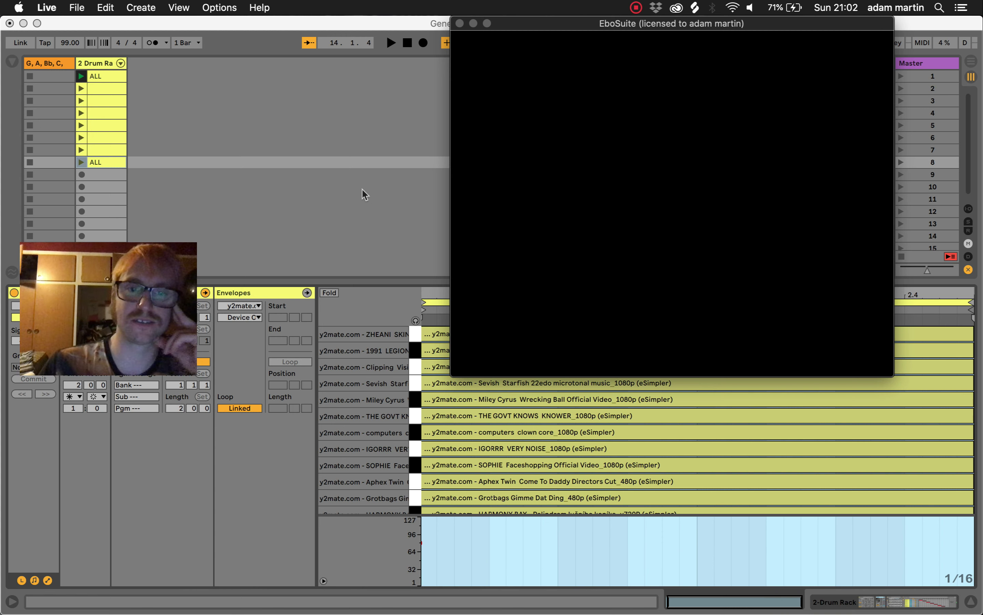
Step: Force quit the background applications Music and Splice
key(cmd+alt+Escape)
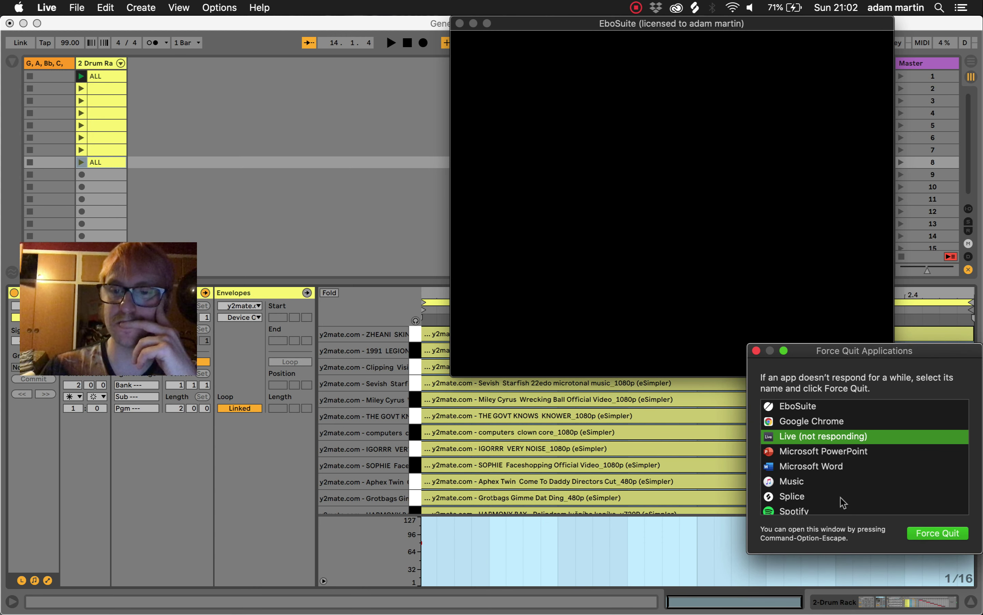
click(826, 468)
click(799, 481)
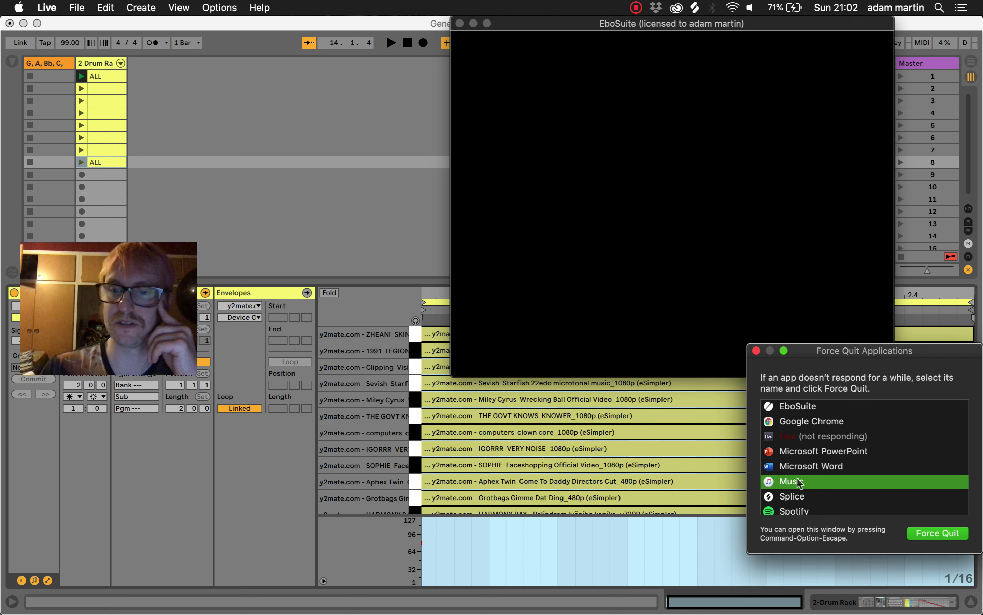
click(933, 533)
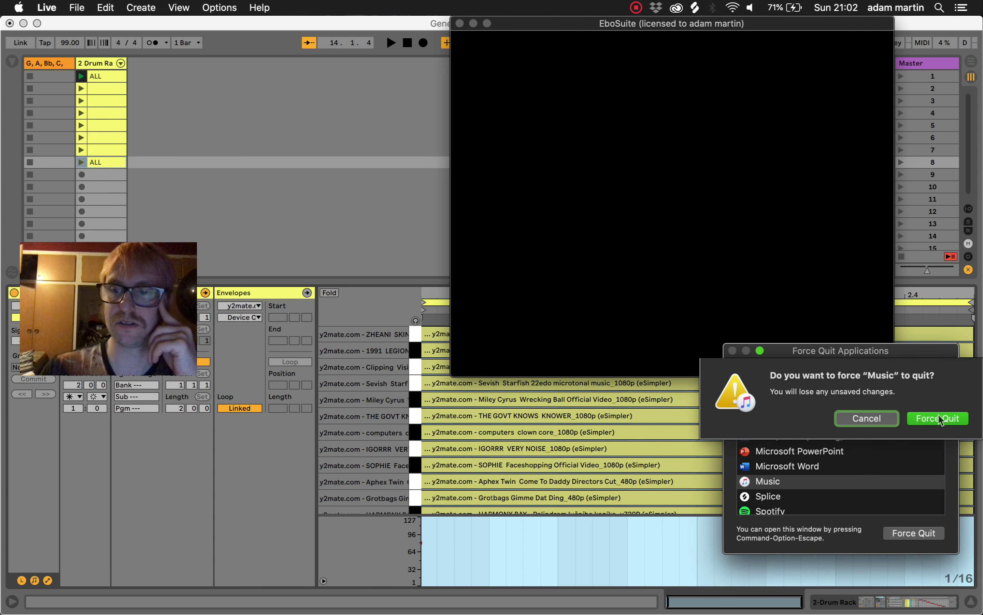
click(939, 416)
click(806, 486)
click(932, 533)
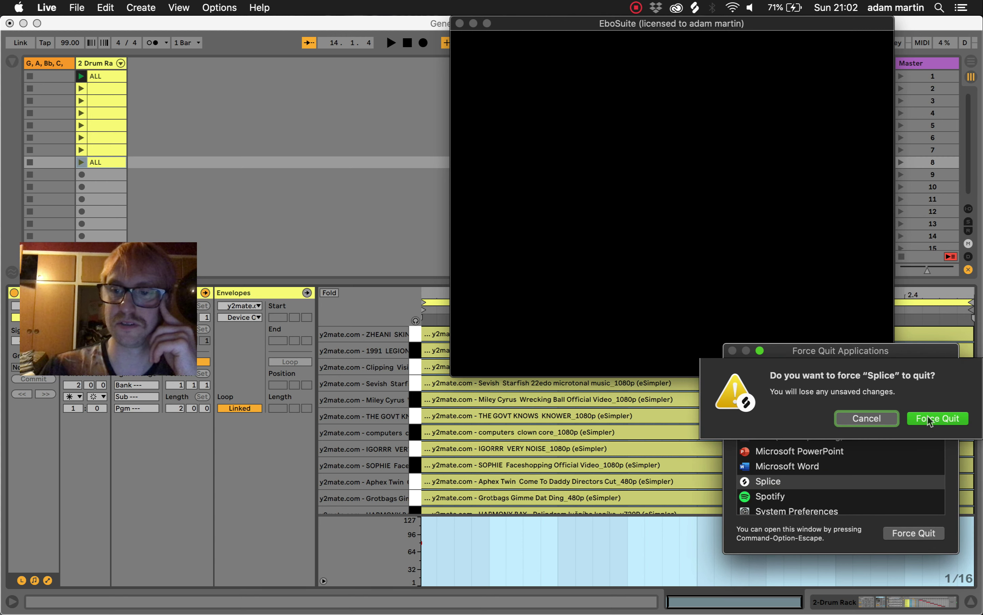
click(931, 419)
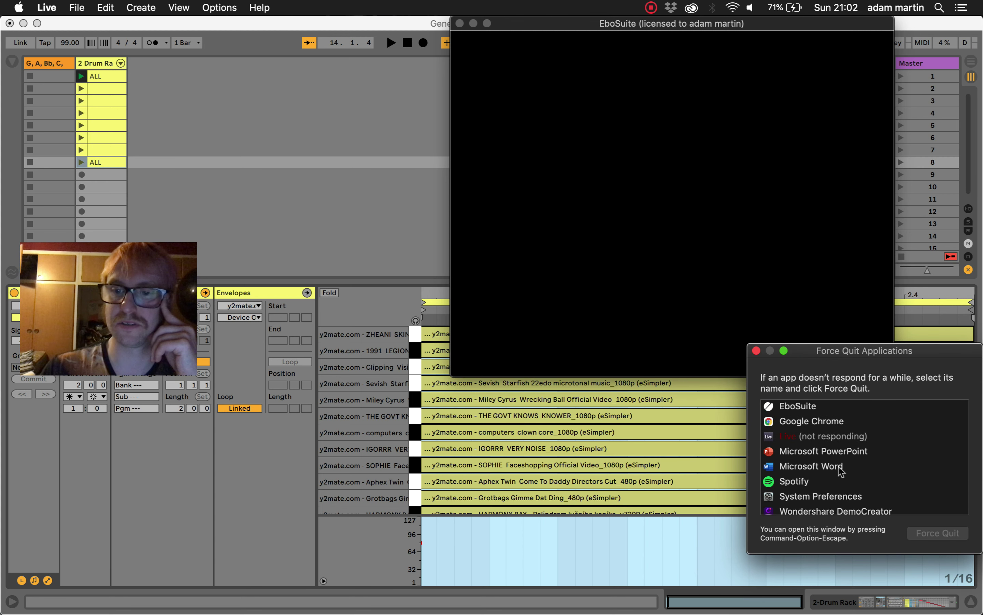
Step: Force quit Microsoft Word and Spotify
click(930, 466)
click(925, 534)
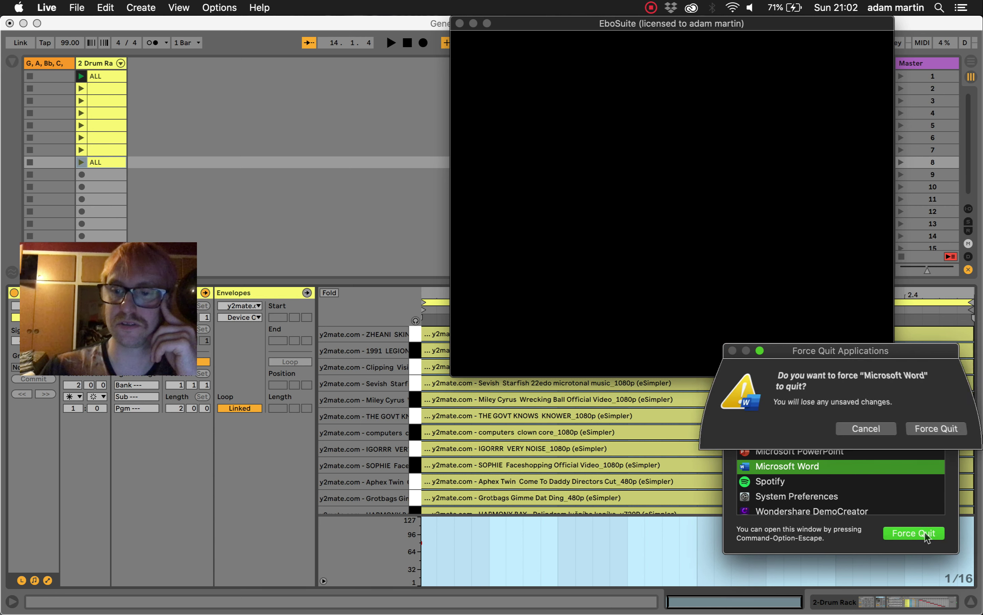
click(953, 431)
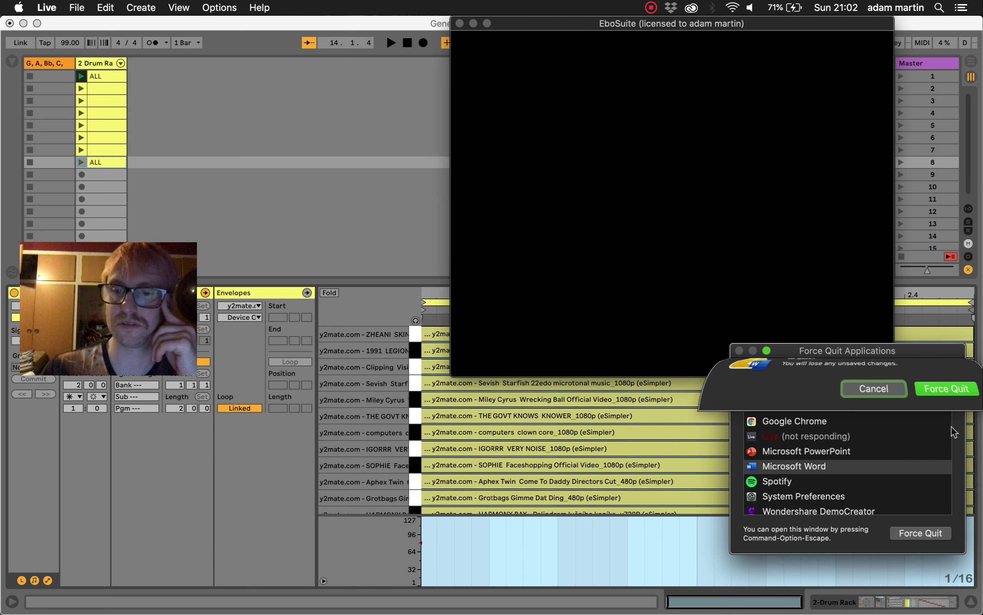
click(827, 478)
click(937, 533)
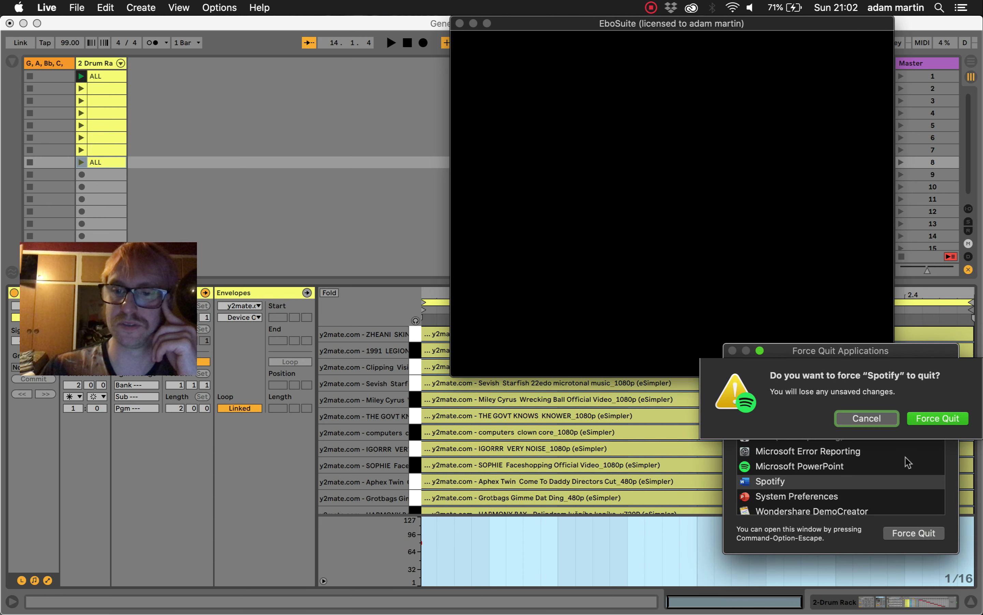
click(950, 420)
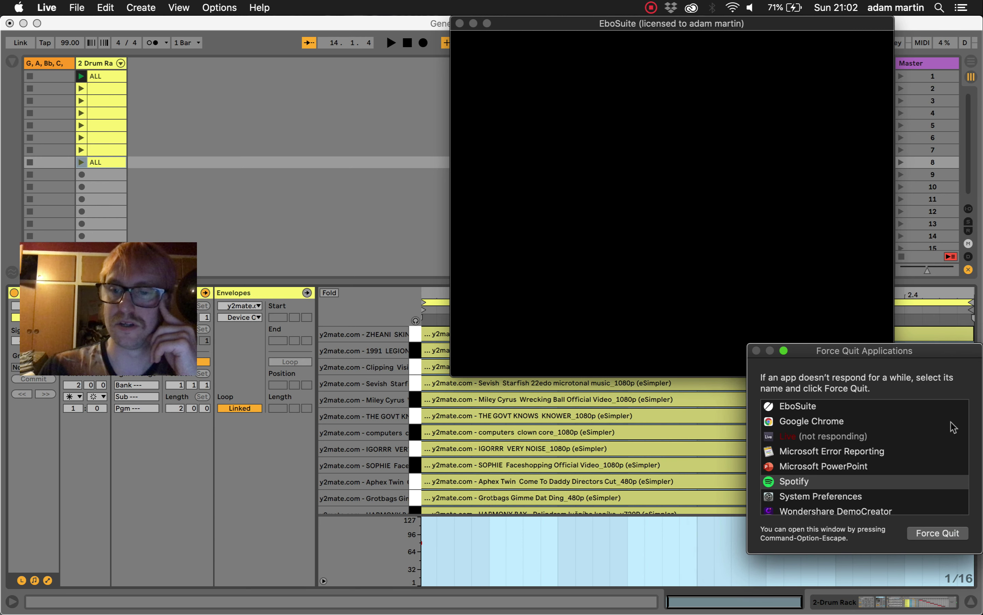
Step: Force quit Google Chrome and Microsoft PowerPoint
click(839, 424)
click(934, 533)
click(921, 429)
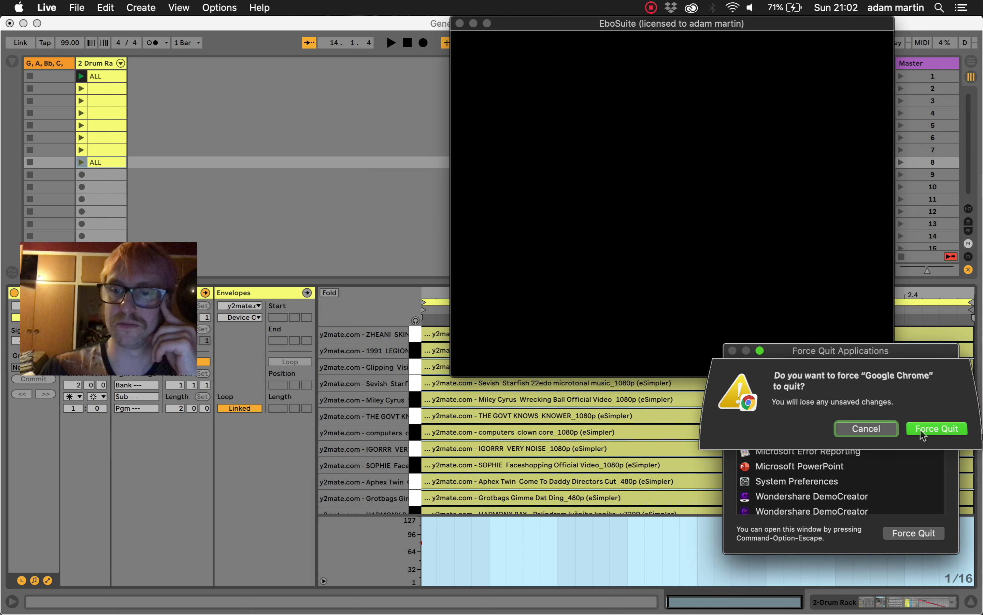
click(868, 467)
click(938, 533)
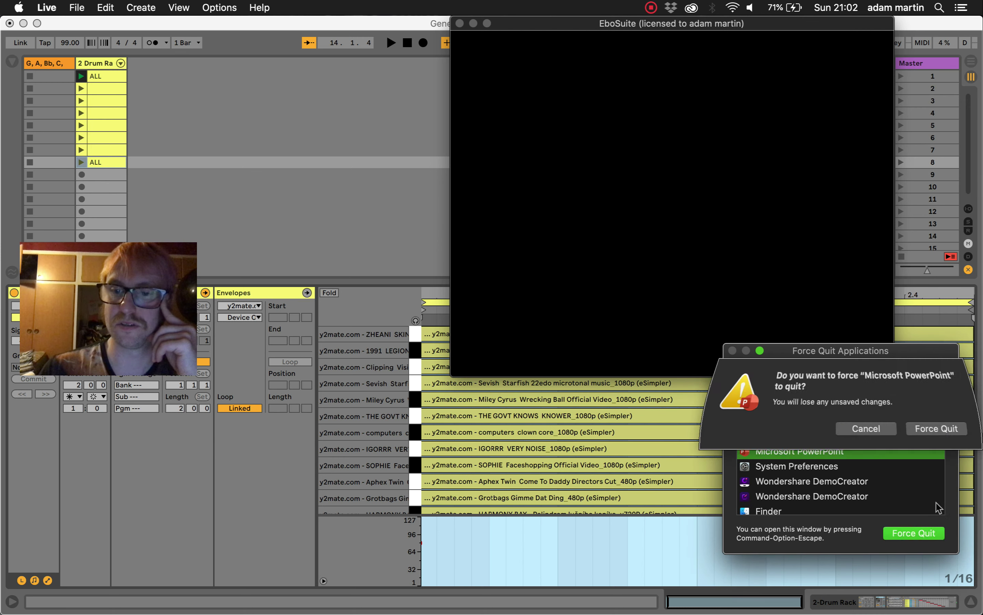
click(937, 430)
Step: Force quit System Preferences, keeping Live, EboSuite and the screen recorder running
click(885, 438)
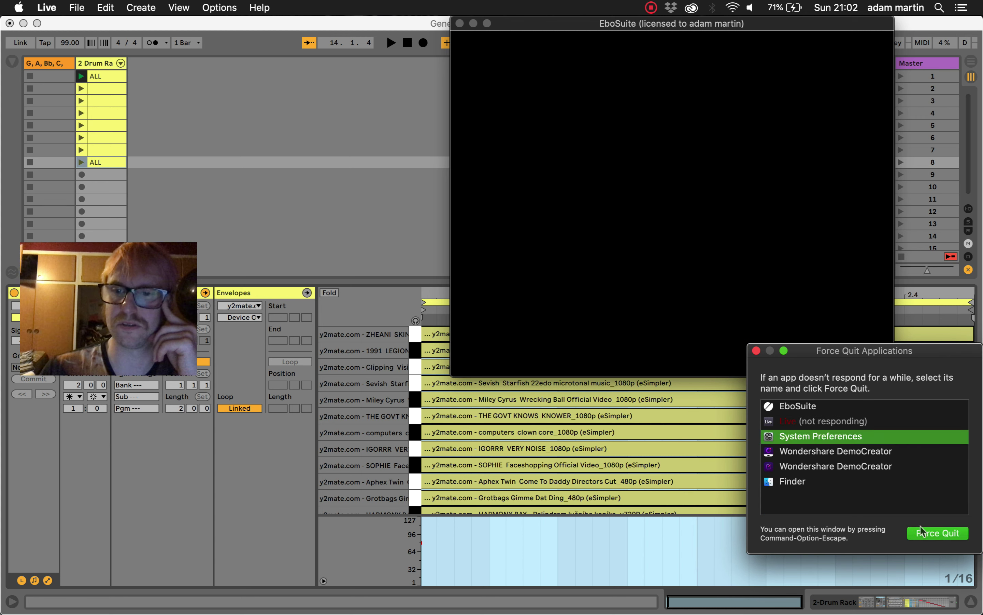
click(935, 533)
click(939, 429)
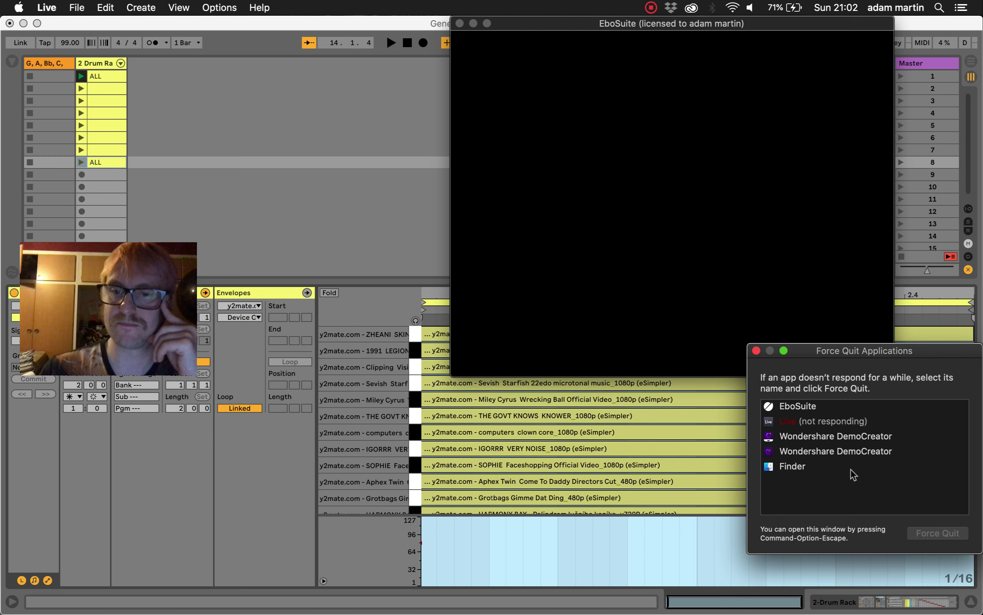
click(849, 423)
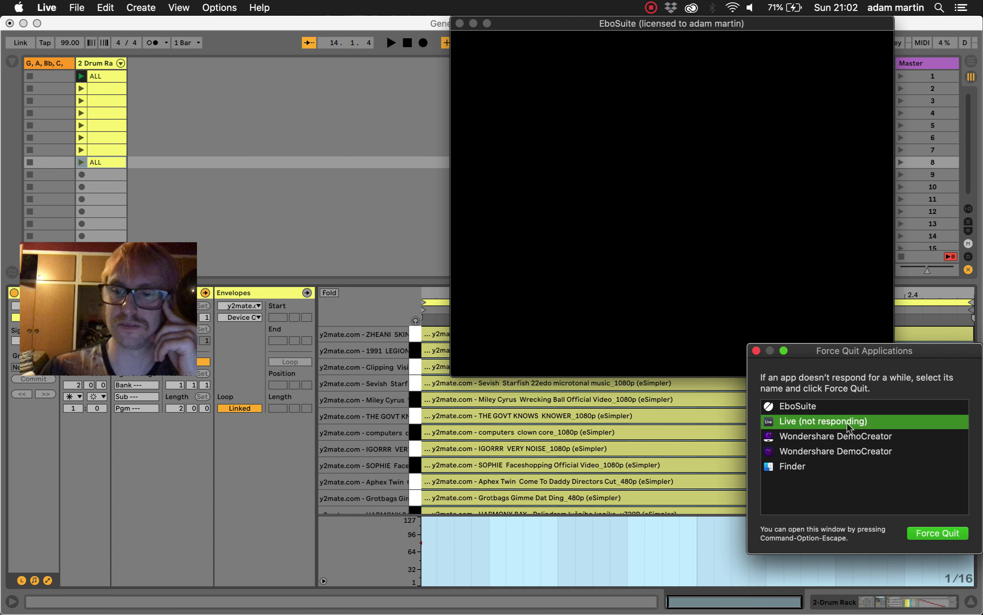
click(923, 538)
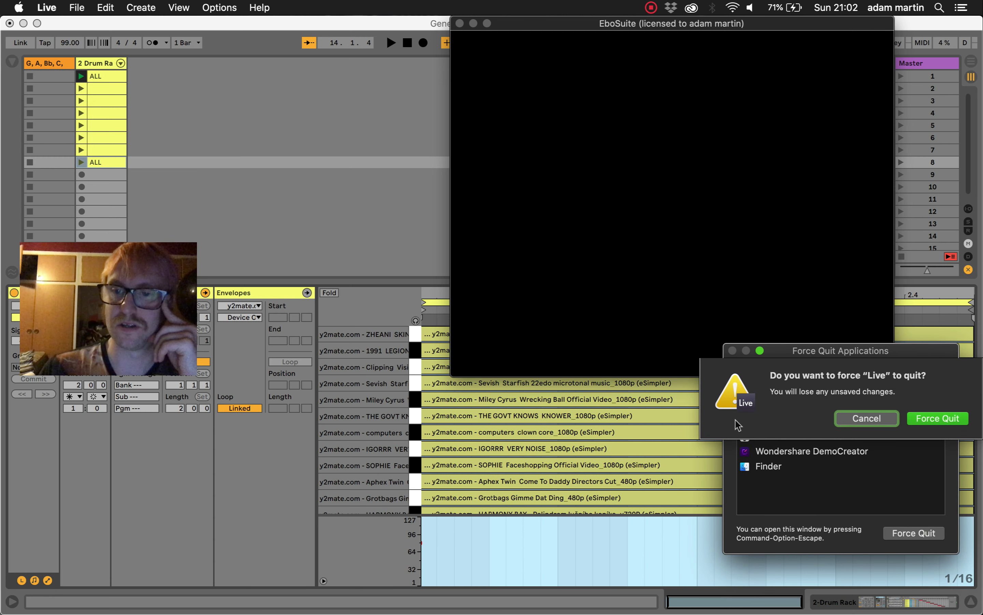
click(864, 419)
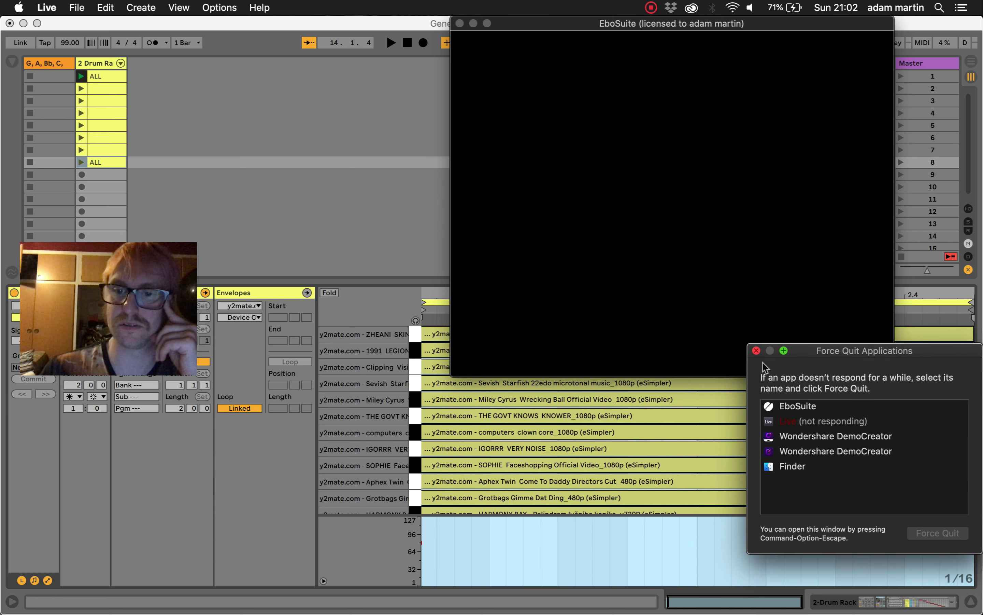
click(442, 233)
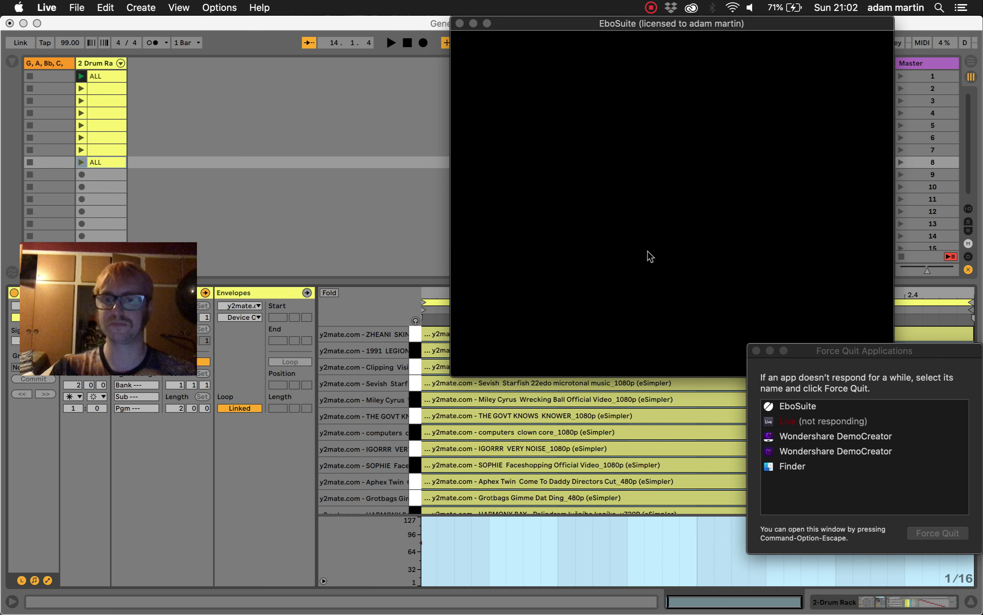
click(802, 446)
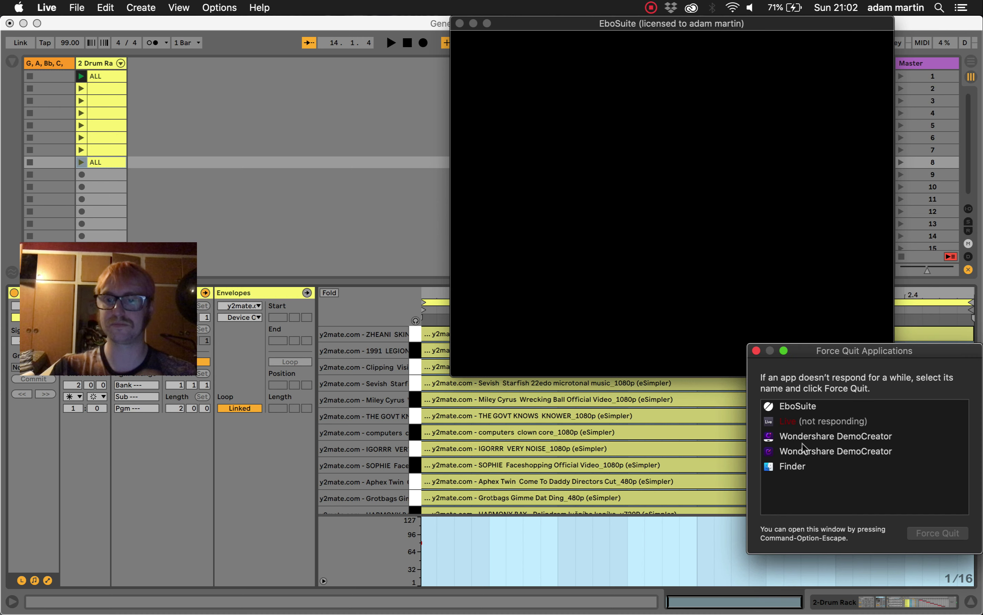
Step: Switch to Wondershare DemoCreator, bring up its recorder window, and pause the screen recording
mouse_move(659, 595)
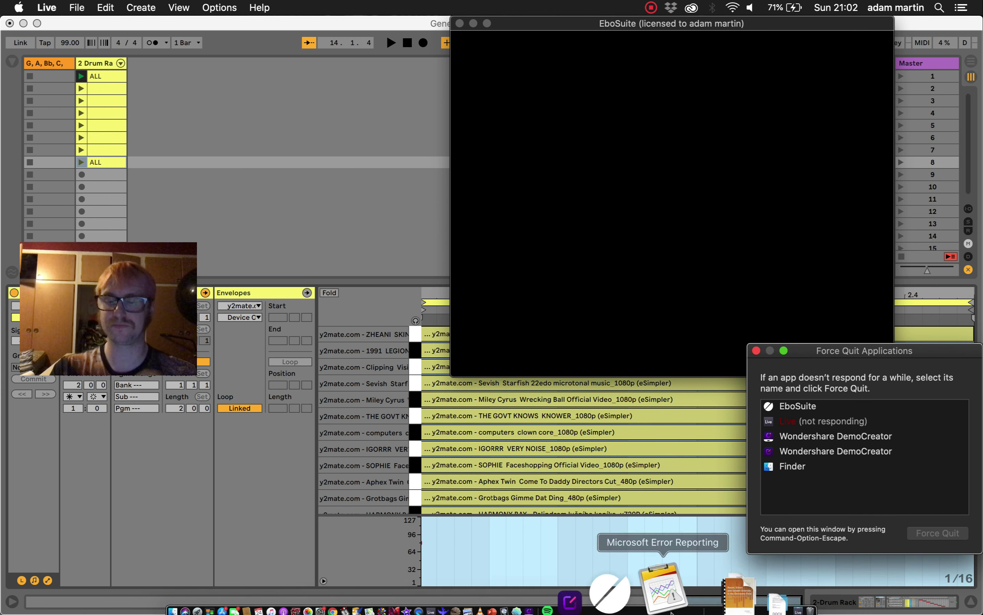
click(620, 589)
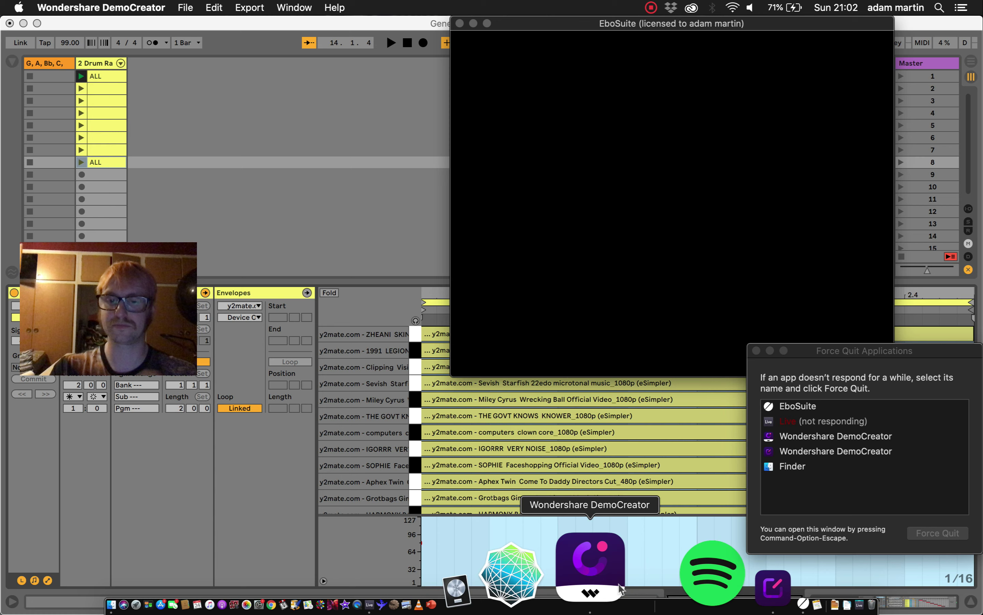
drag(619, 588, 629, 473)
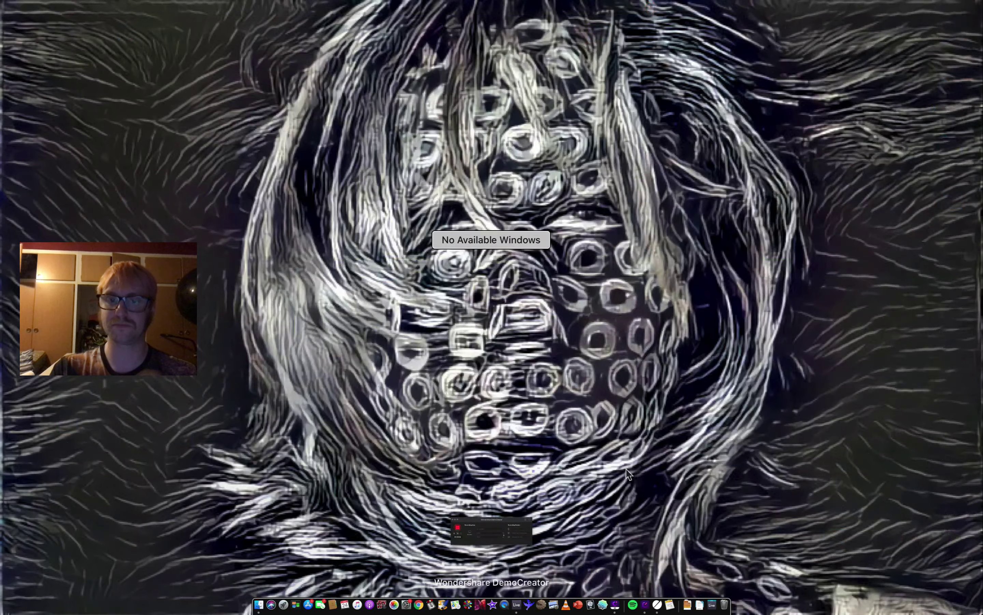
key(Return)
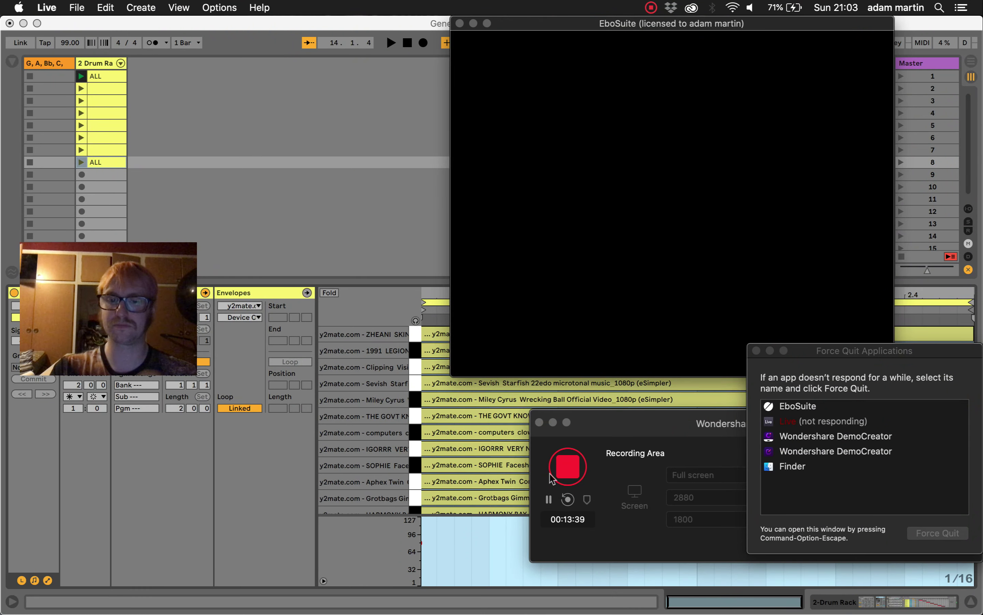
click(549, 499)
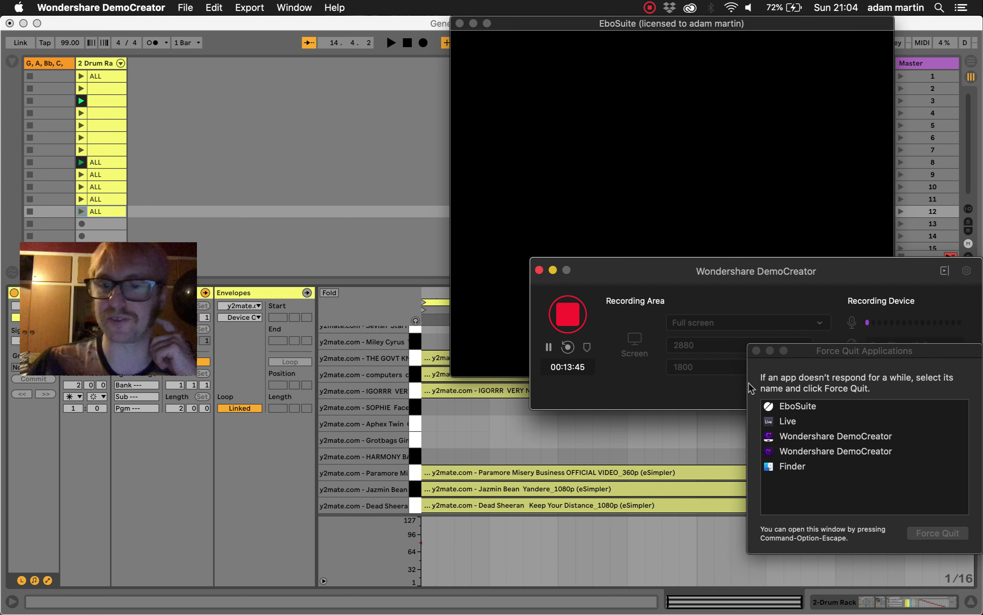
Step: Close the Force Quit Applications window and minimise the DemoCreator recorder to return to Live
click(757, 351)
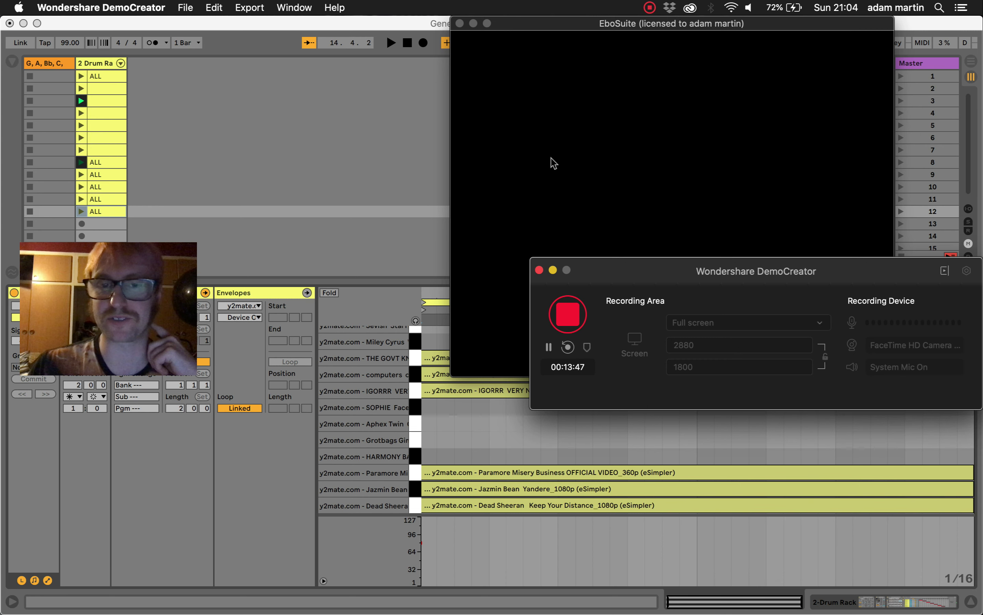
click(553, 269)
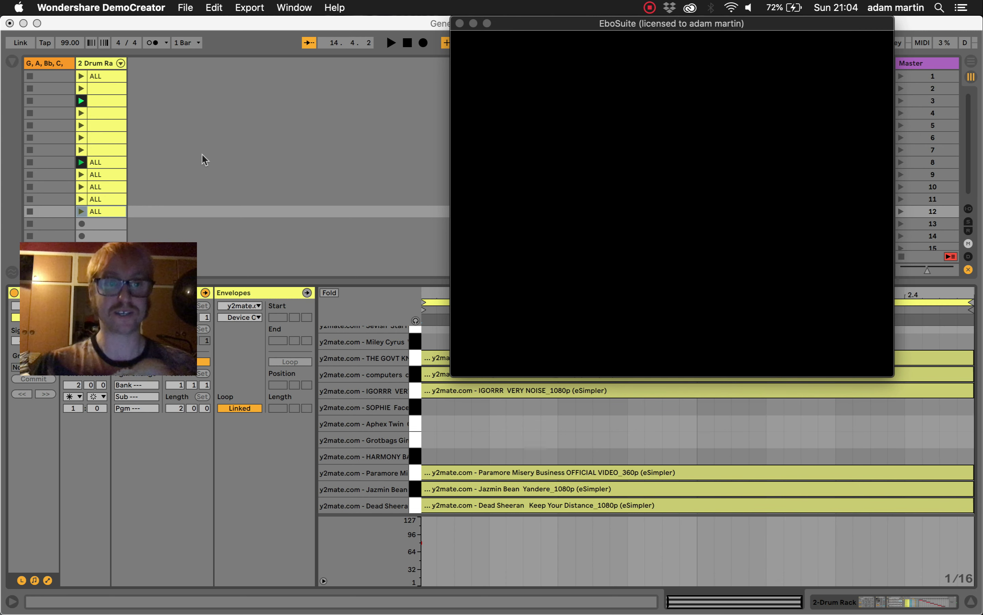
click(102, 174)
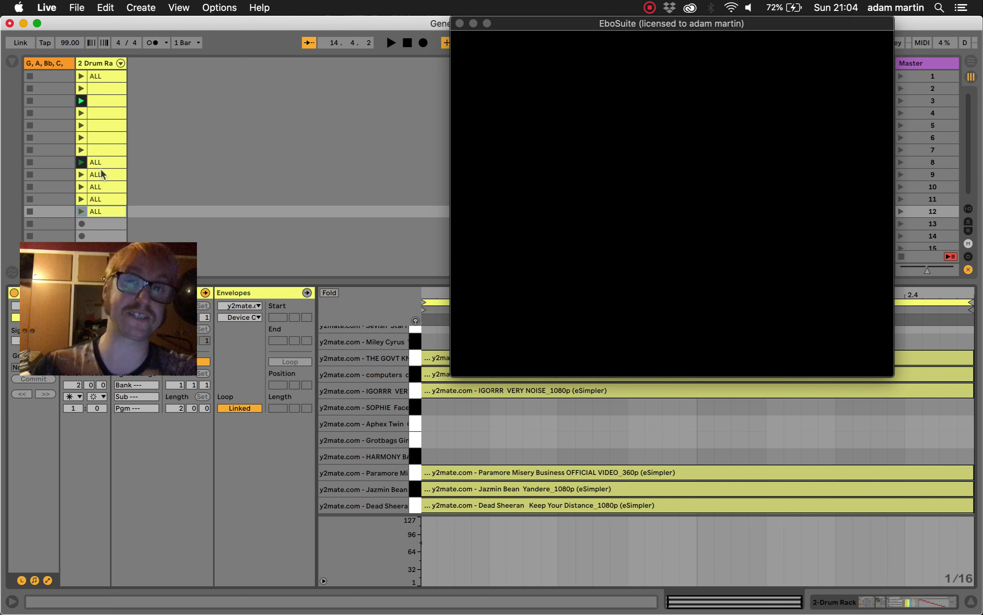
mouse_move(618, 612)
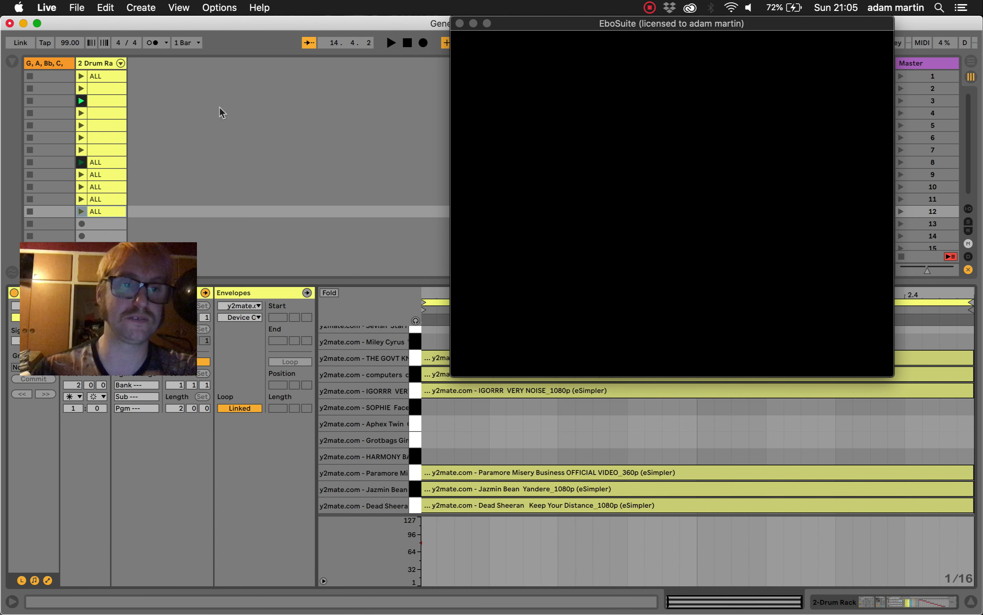
Step: Examine the notes of the Drum Rack clips in scenes 7 to 11 one after another
click(104, 165)
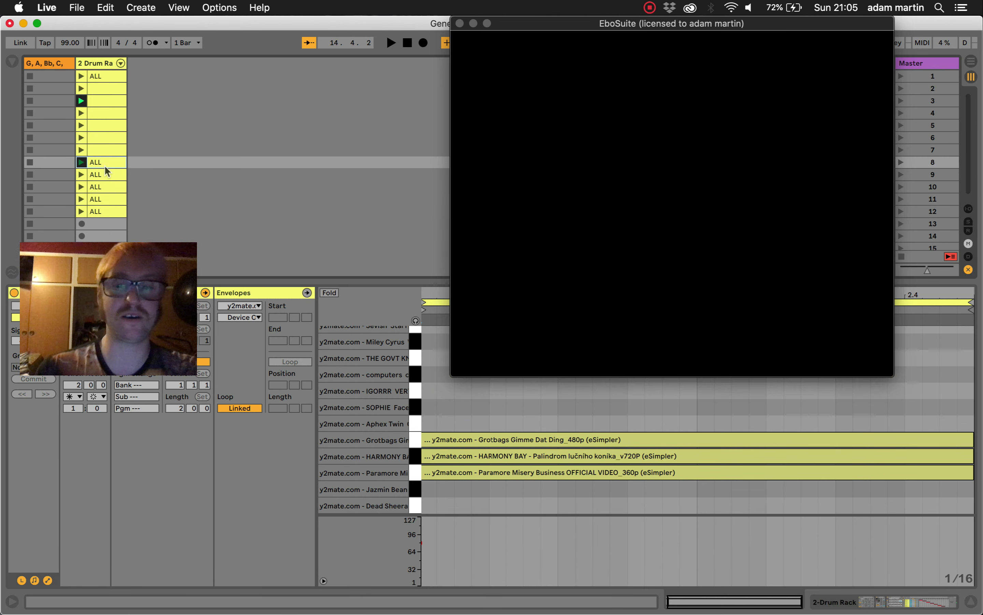
key(Down)
key(Down)
key(Down)
key(Up)
key(Up)
key(Up)
key(Up)
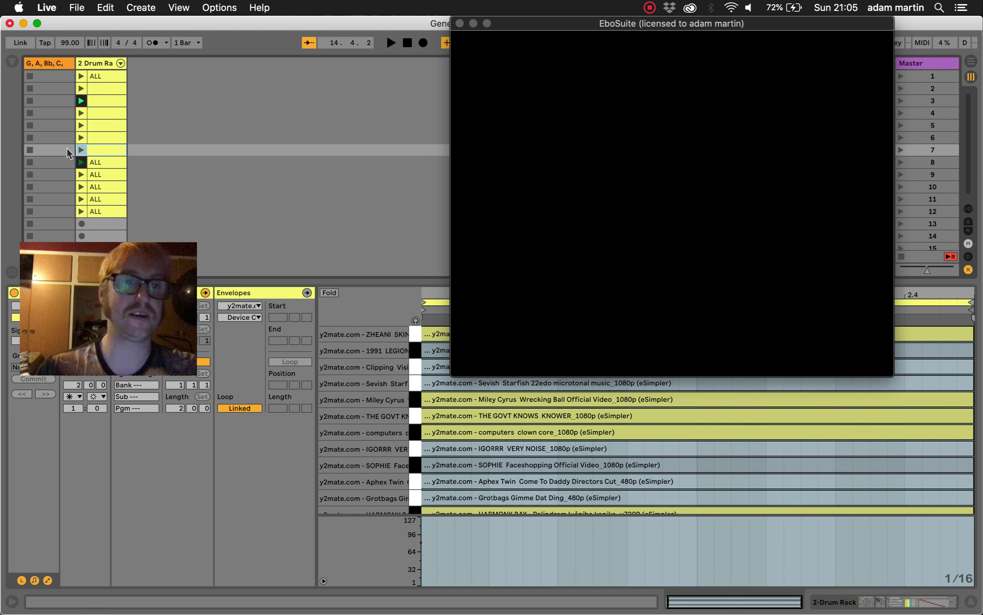
Step: Launch the ALL clip in scene 1 to play the video sampler with its random follow actions
click(81, 76)
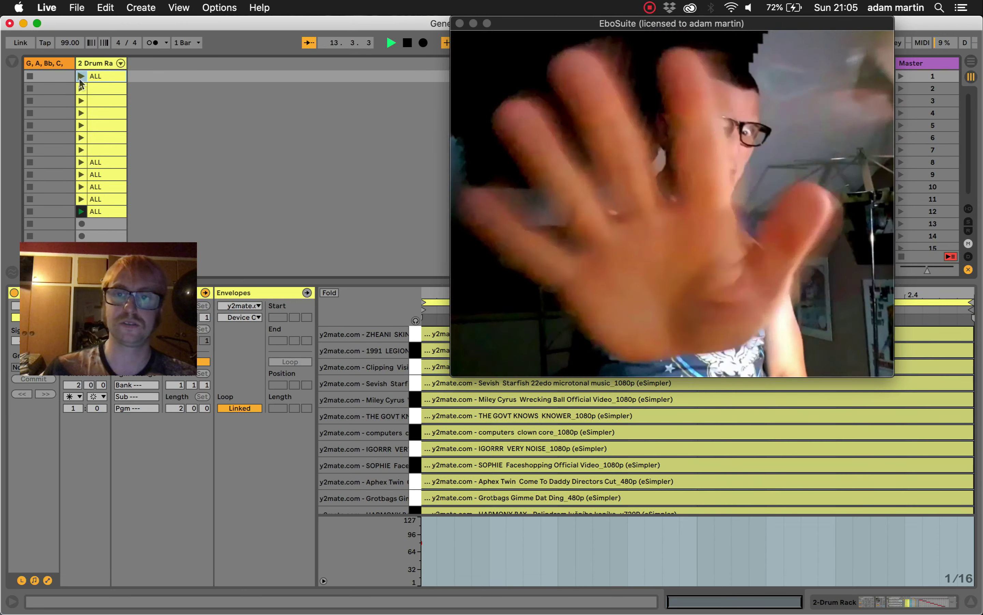
Step: Stop playback and wrap the Drum Rack track's Arpeggiator in a MIDI Effect Rack with its chain list shown
key(space)
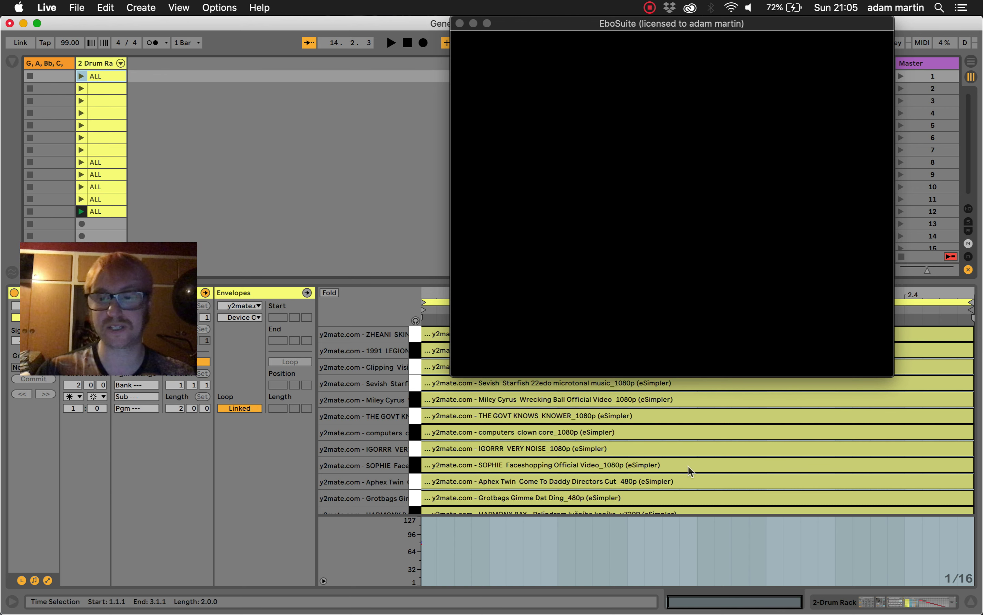
click(818, 602)
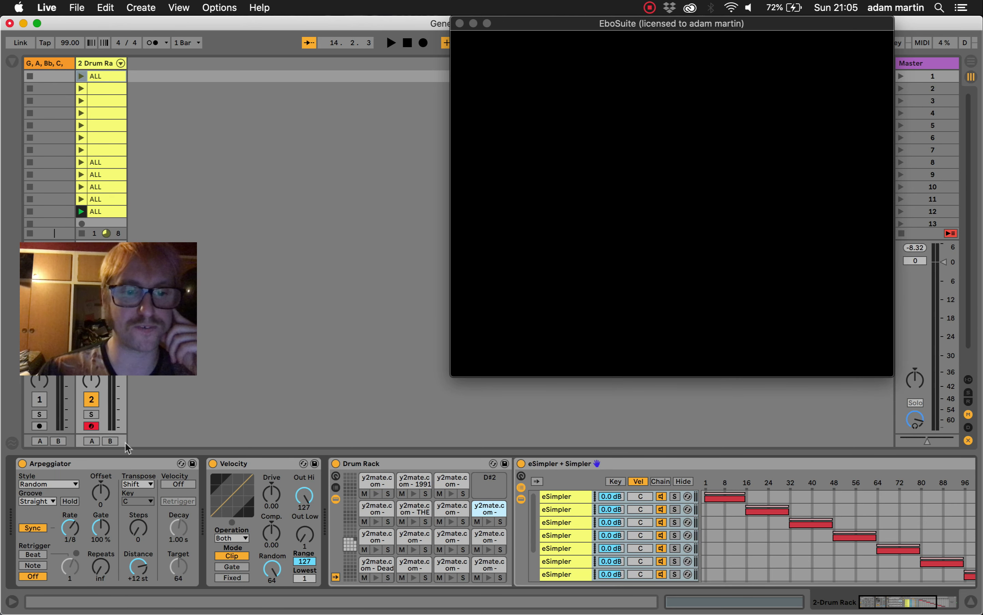
click(105, 460)
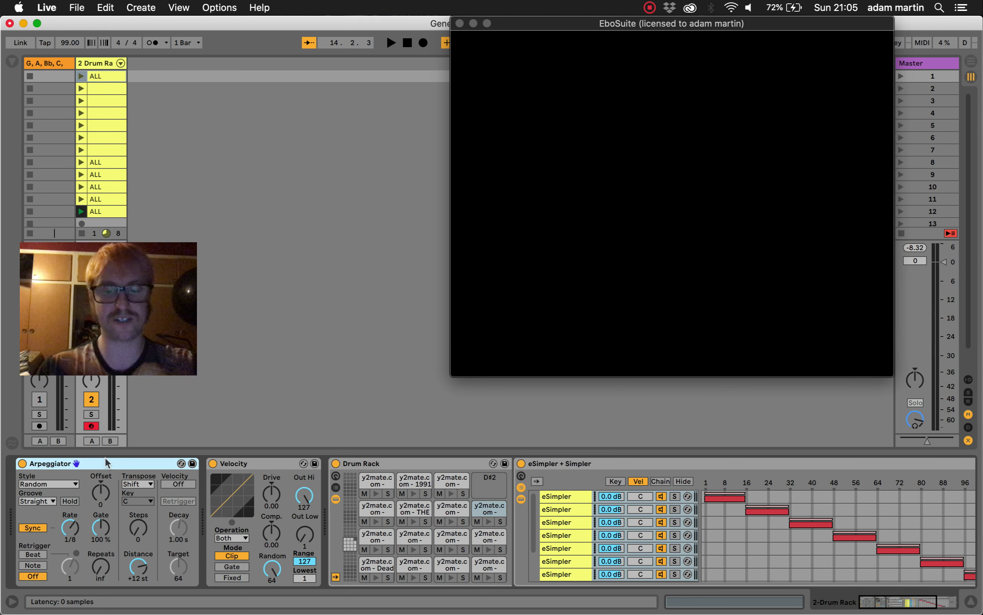
key(Delete)
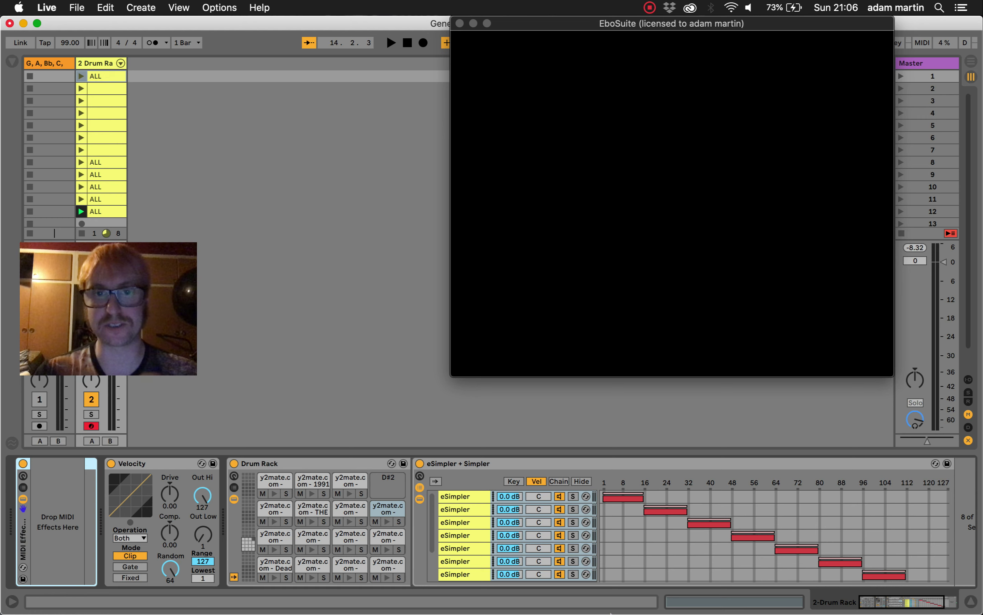
mouse_move(637, 601)
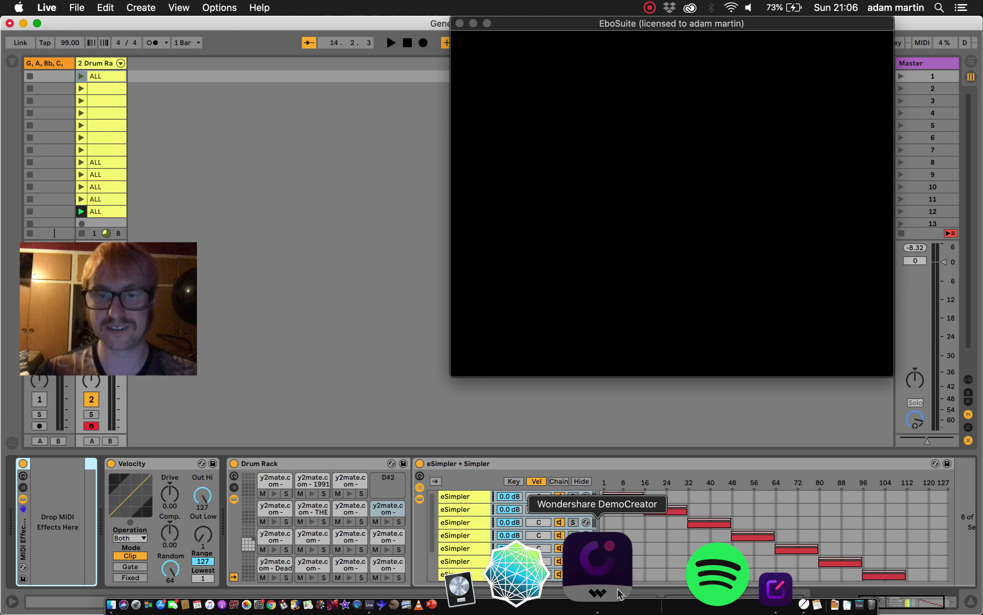
right_click(615, 531)
click(367, 363)
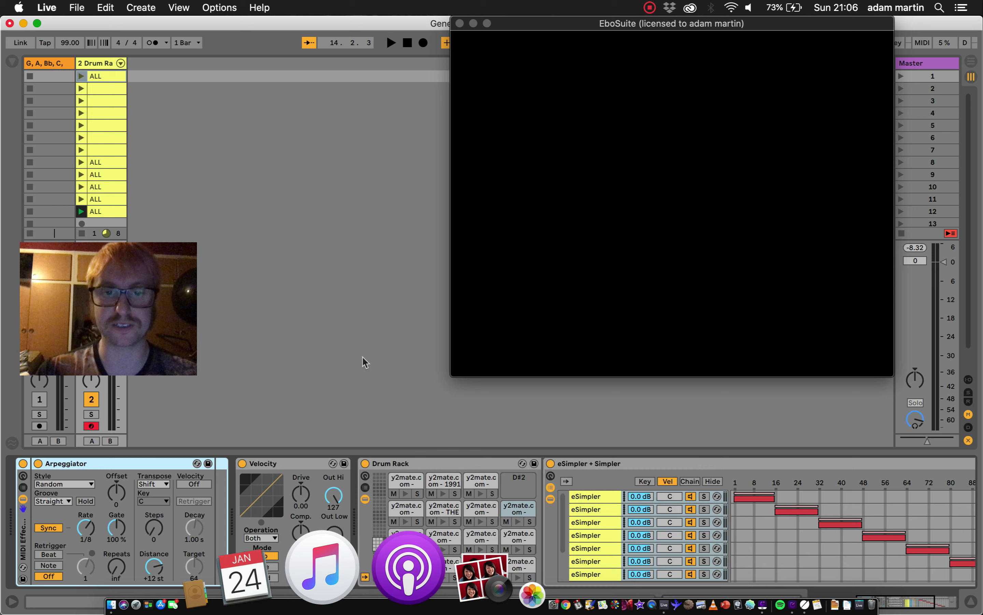
click(23, 487)
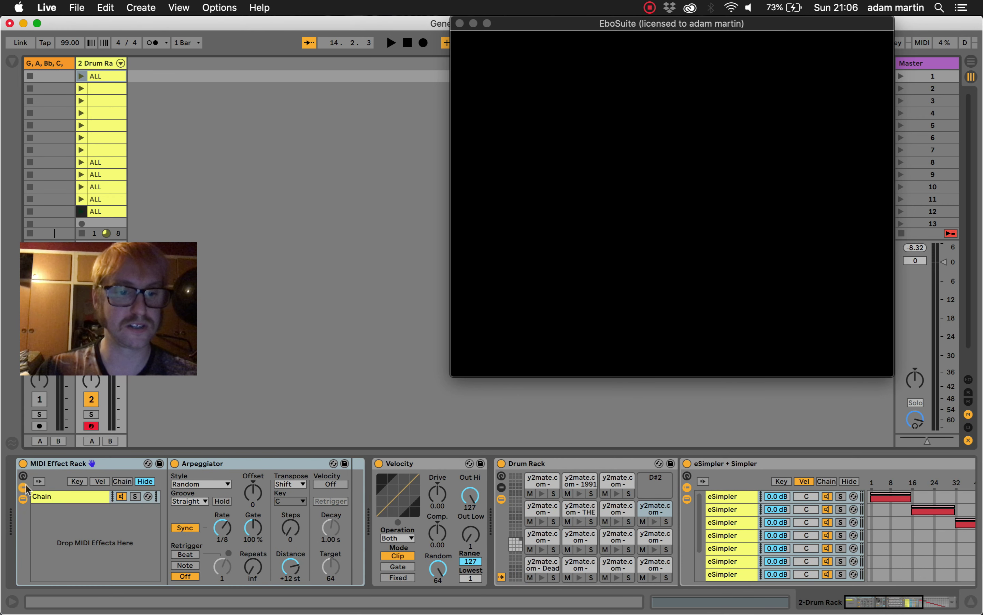
Step: Duplicate the MIDI Effect Rack's only chain and set the Arpeggiator rate of the second chain to 1/6
click(47, 500)
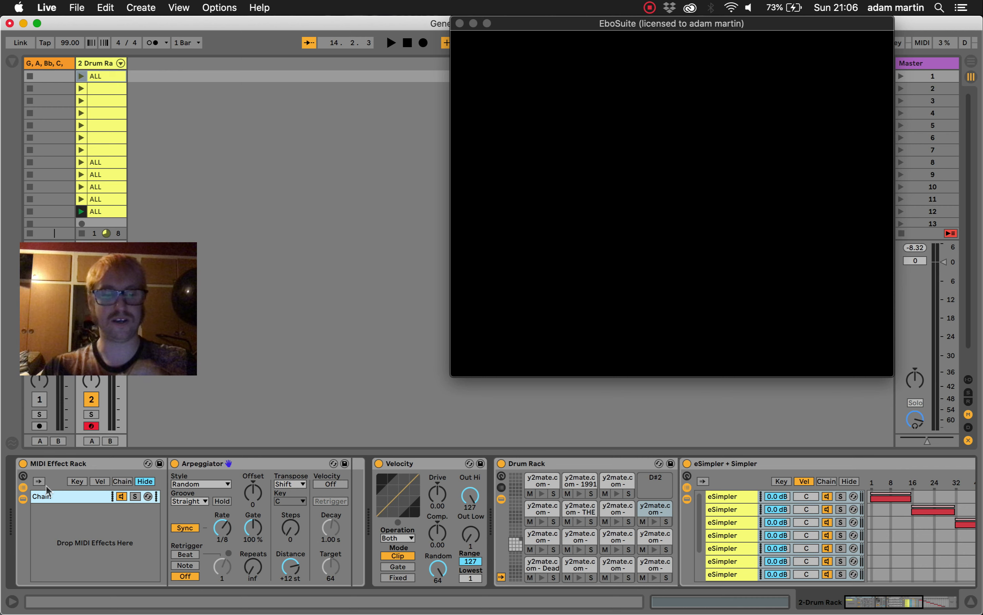
key(super+c)
key(super+v)
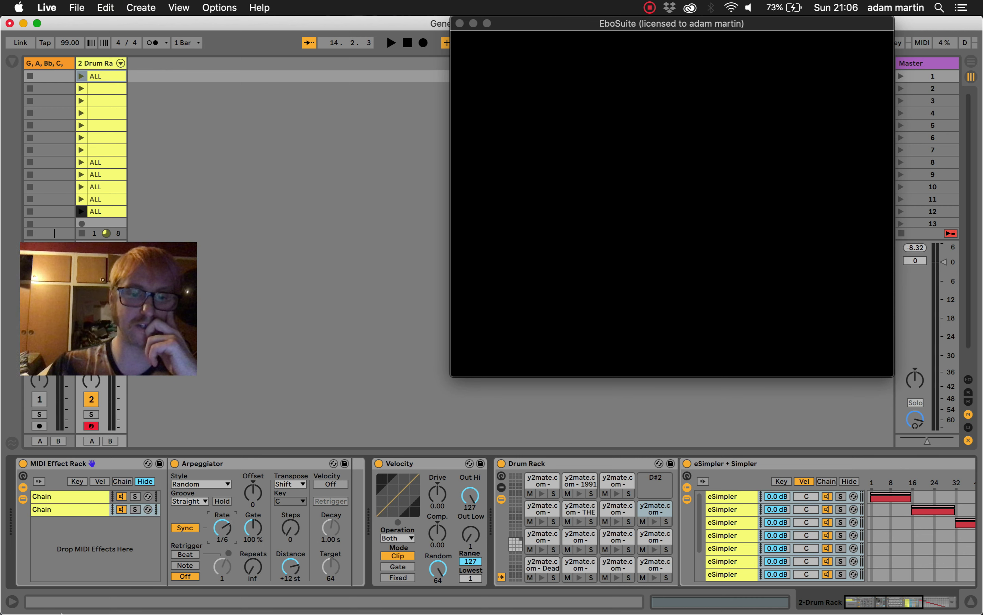
Step: Duplicate the second chain and set the Arpeggiator rate of the third chain to 1/16
click(70, 509)
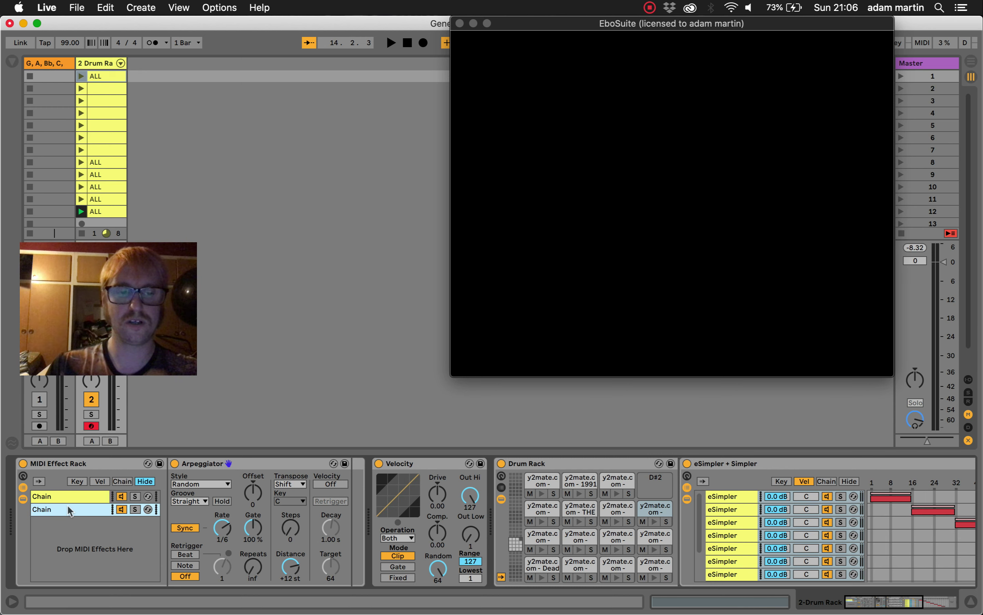
key(super+c)
key(super+v)
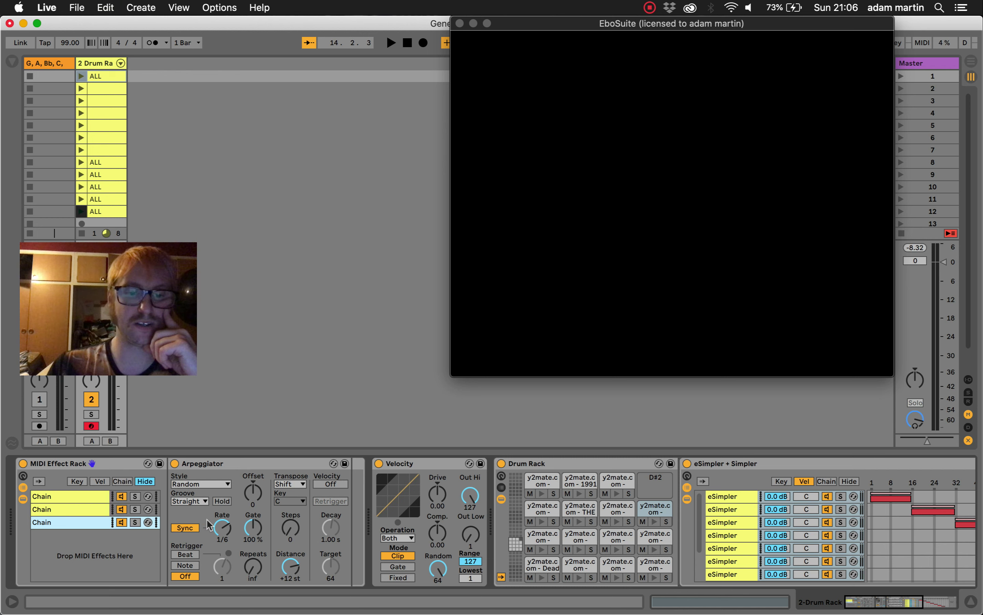
scroll(220, 526, up, 1)
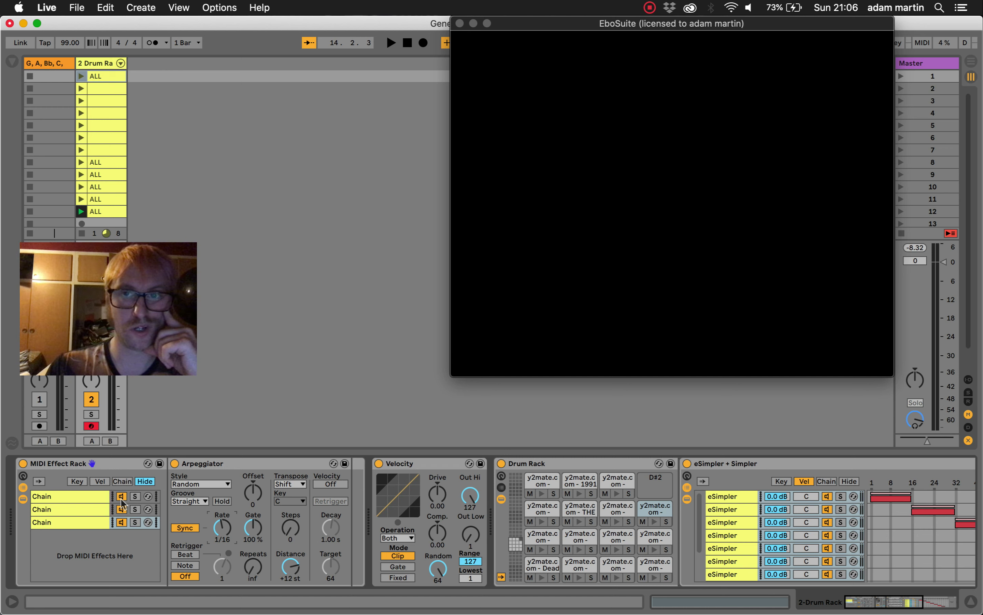
Step: Duplicate the third chain and set the Arpeggiator rate of the fourth chain to 1/4
click(74, 523)
key(super+c)
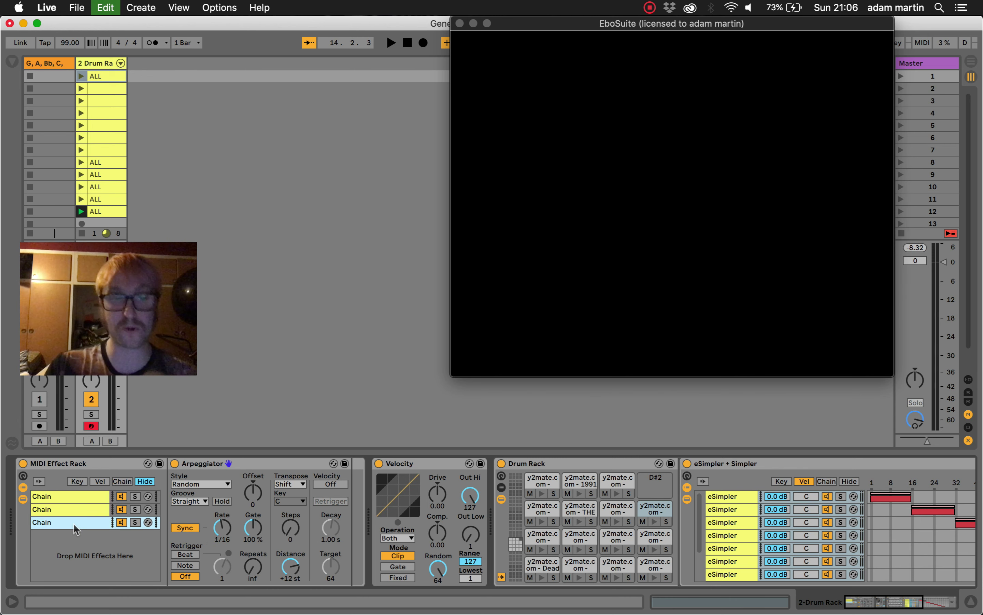
key(super+v)
scroll(223, 527, up, 3)
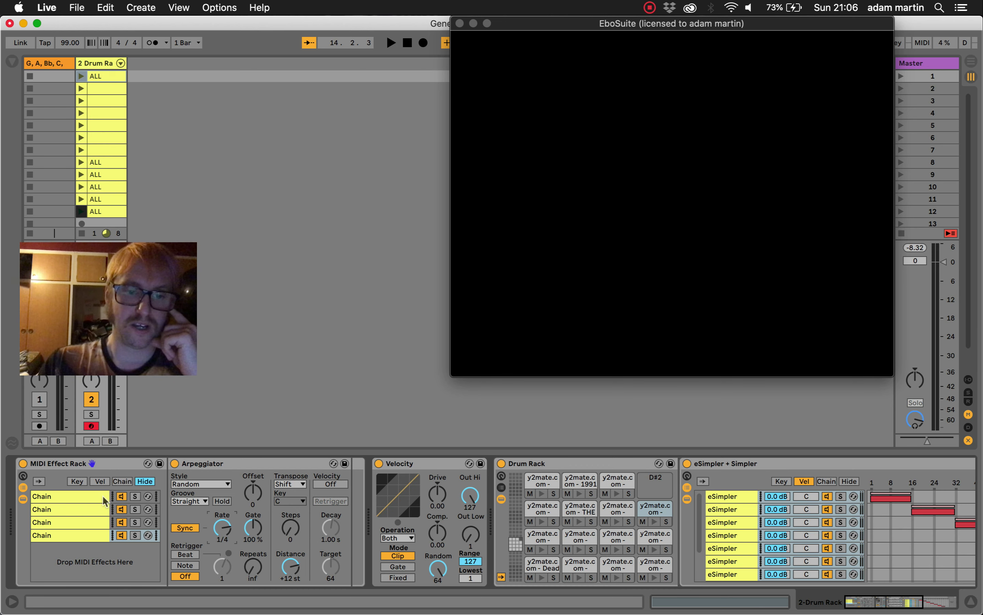
Step: Load LFO.amxd from the Max 'n' Pax collection onto the Drum Rack track
click(12, 61)
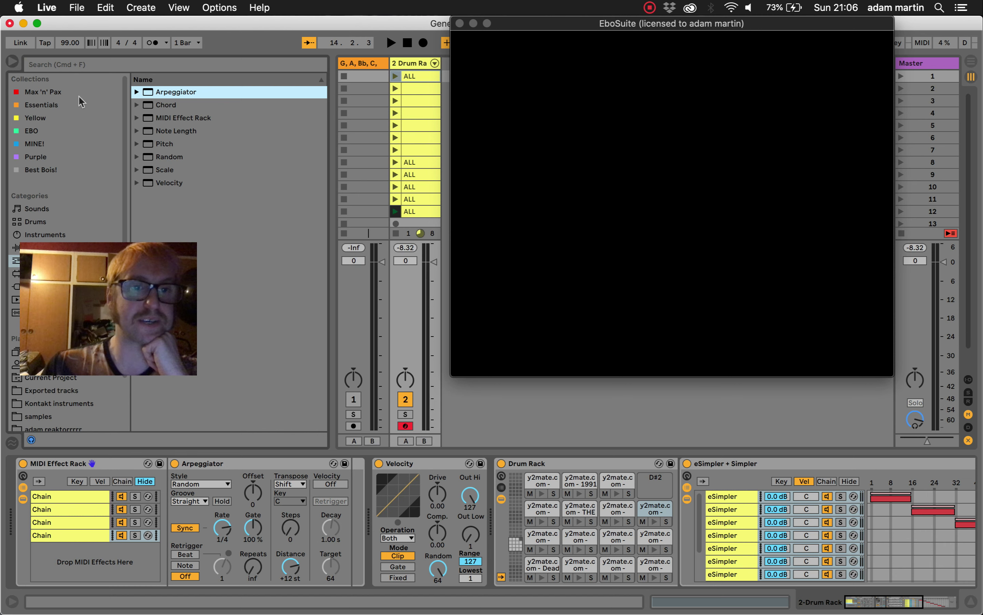
click(55, 92)
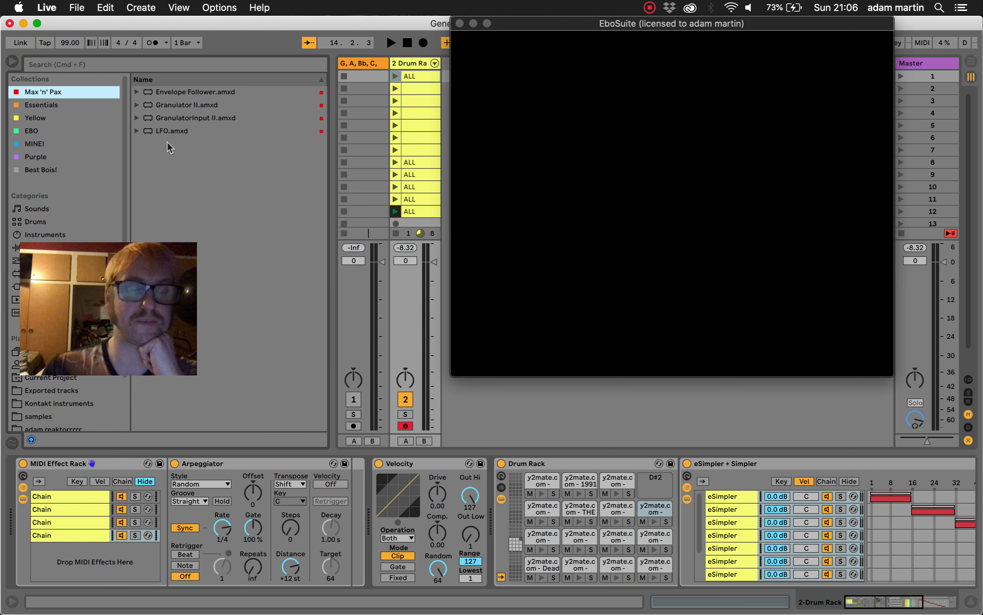
click(178, 132)
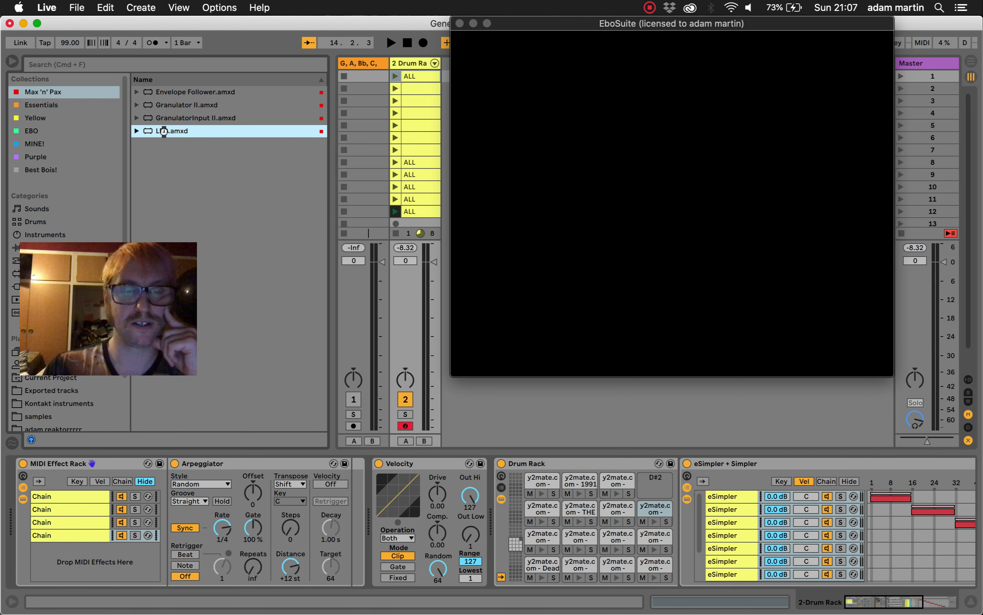
double_click(164, 130)
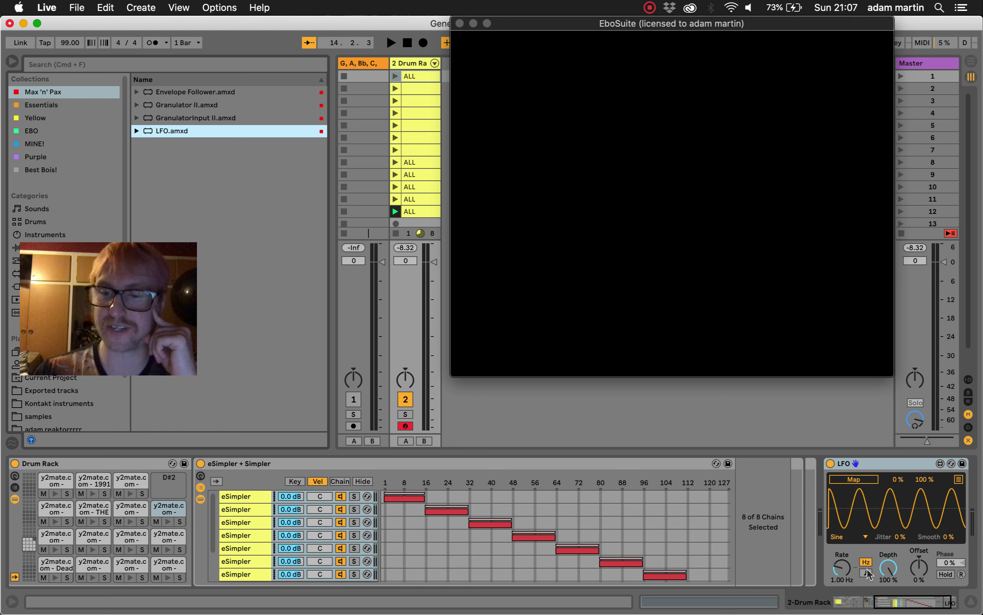
Step: Hide Live, restore the Wondershare DemoCreator recorder to pause and resume the recording, and minimise it to return to Live
key(super+h)
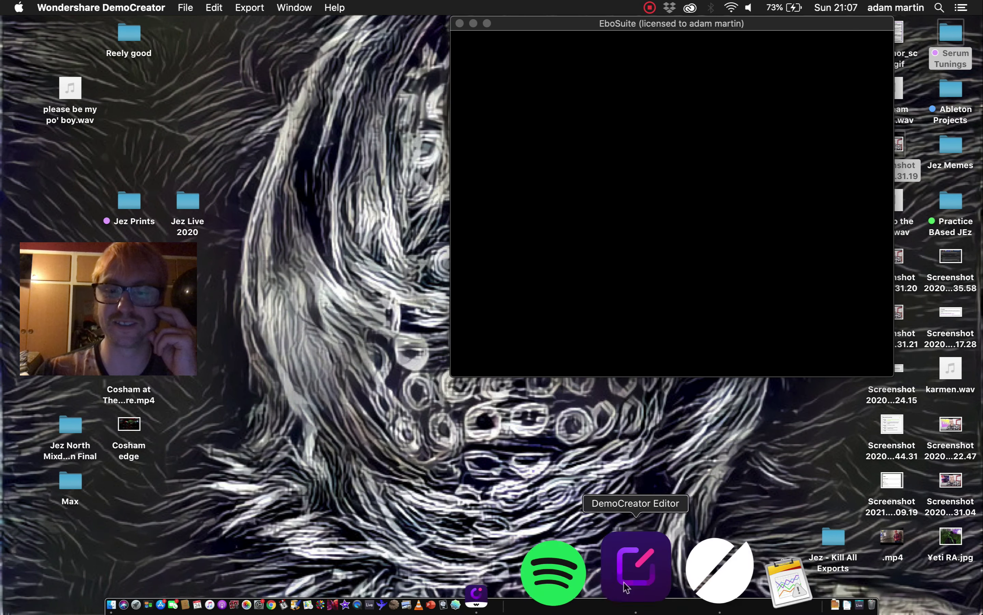
click(617, 583)
click(617, 583)
right_click(617, 583)
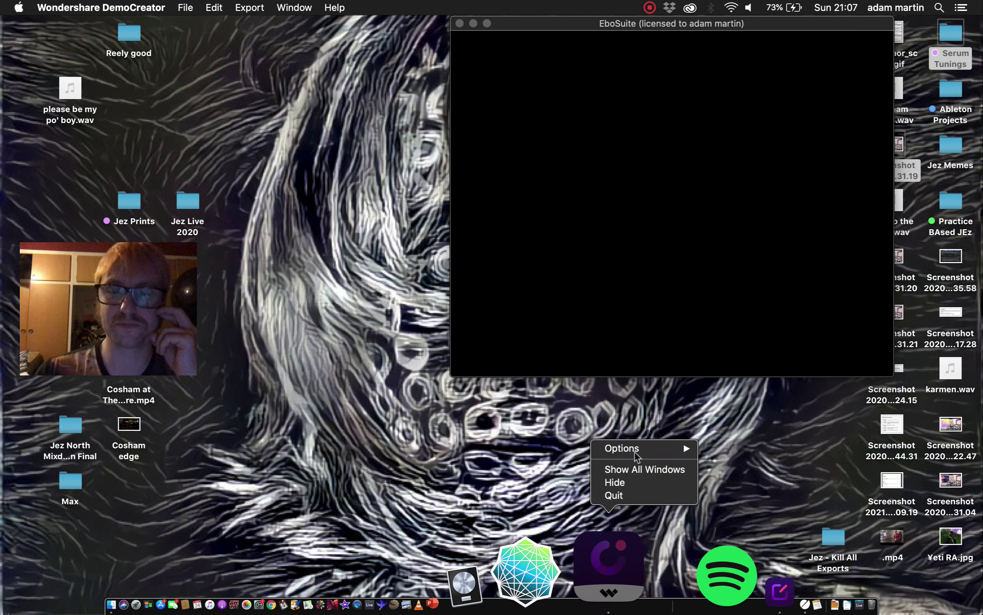
mouse_move(638, 451)
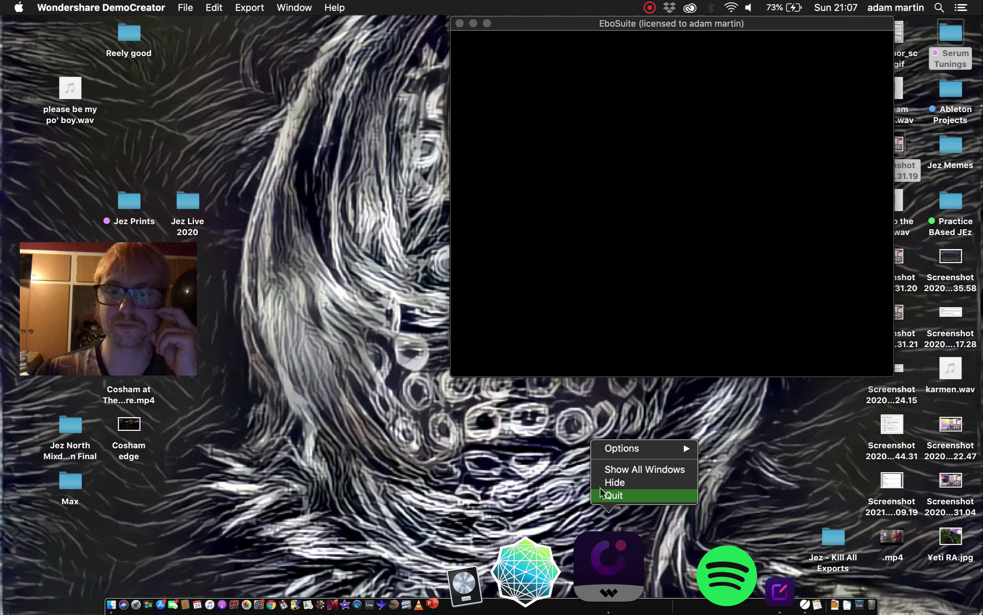
click(617, 471)
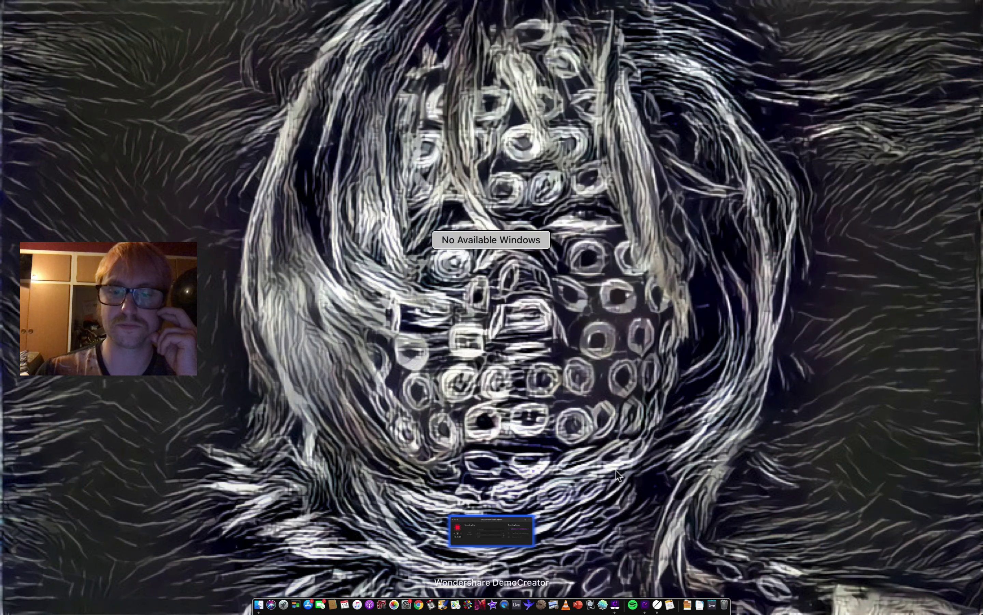
click(492, 528)
click(548, 346)
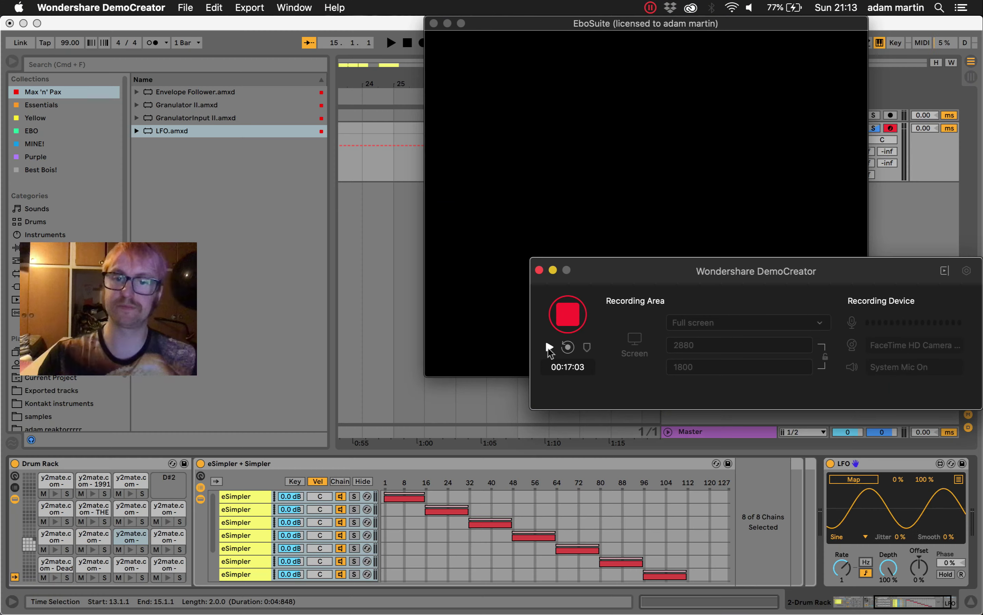
click(553, 270)
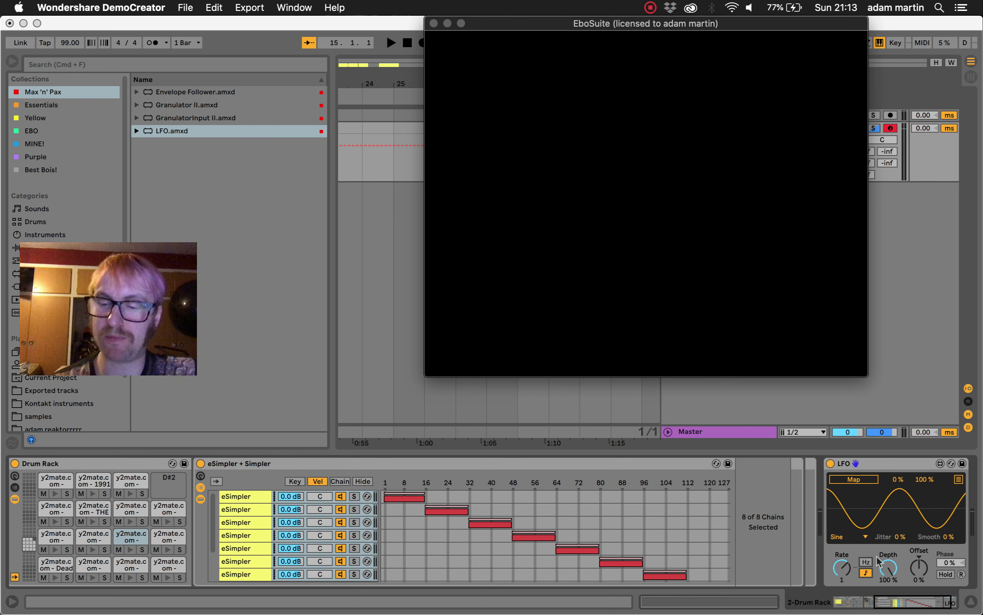
Step: Set the LFO's waveform to Random and start its parameter mapping
click(858, 537)
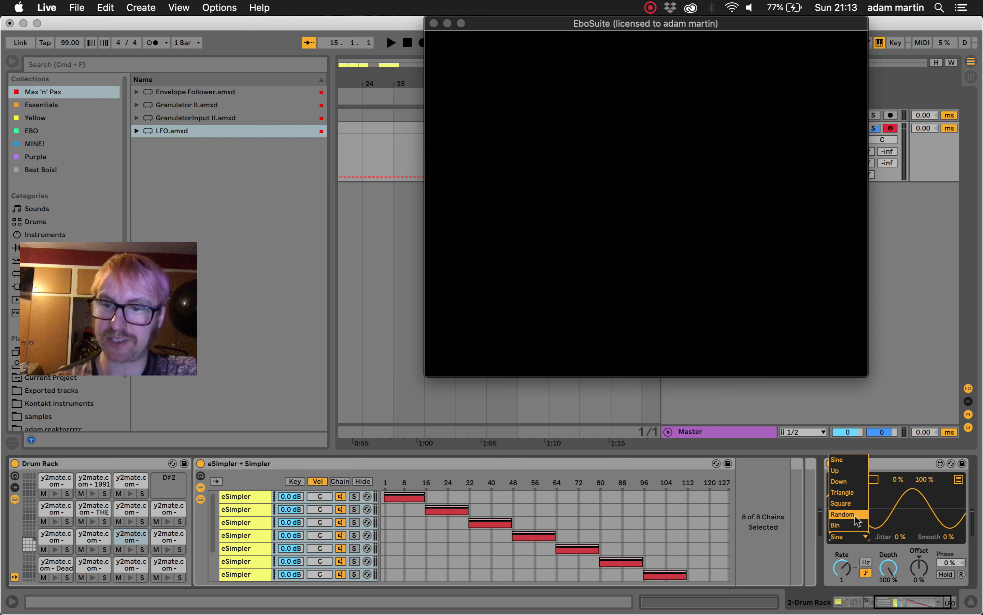
click(857, 515)
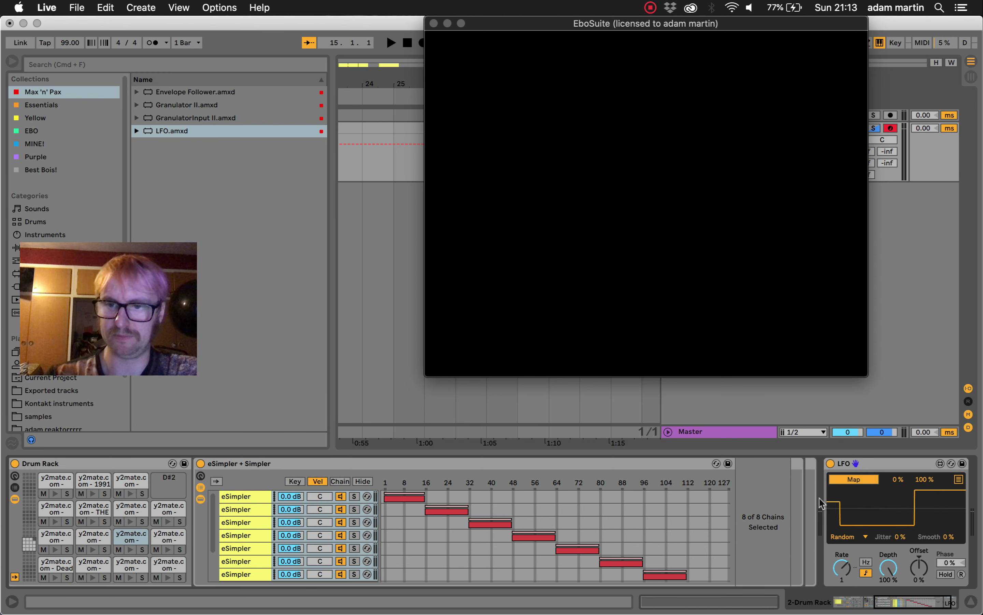
scroll(837, 498, left, 10)
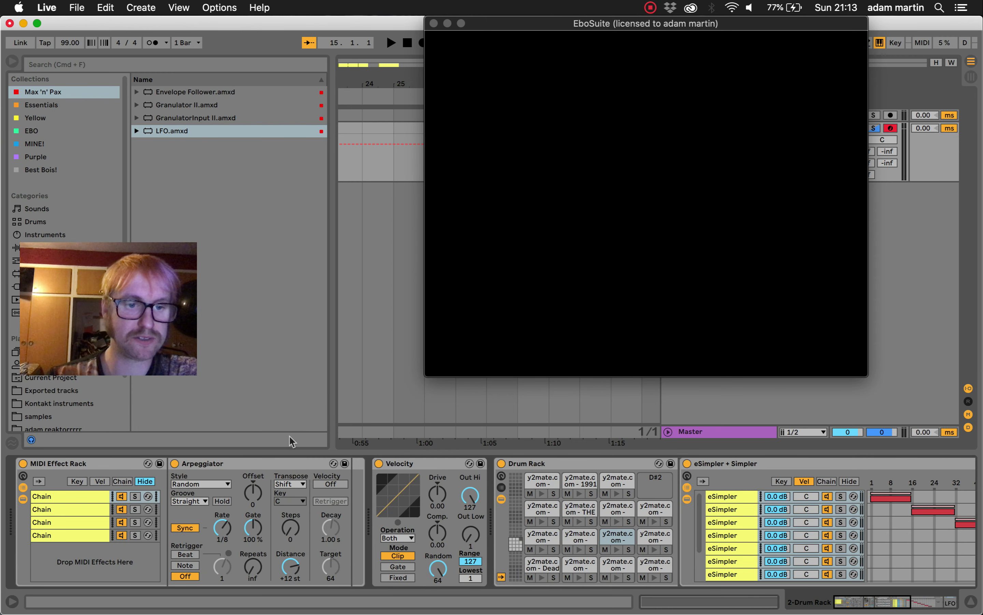
scroll(511, 496, right, 10)
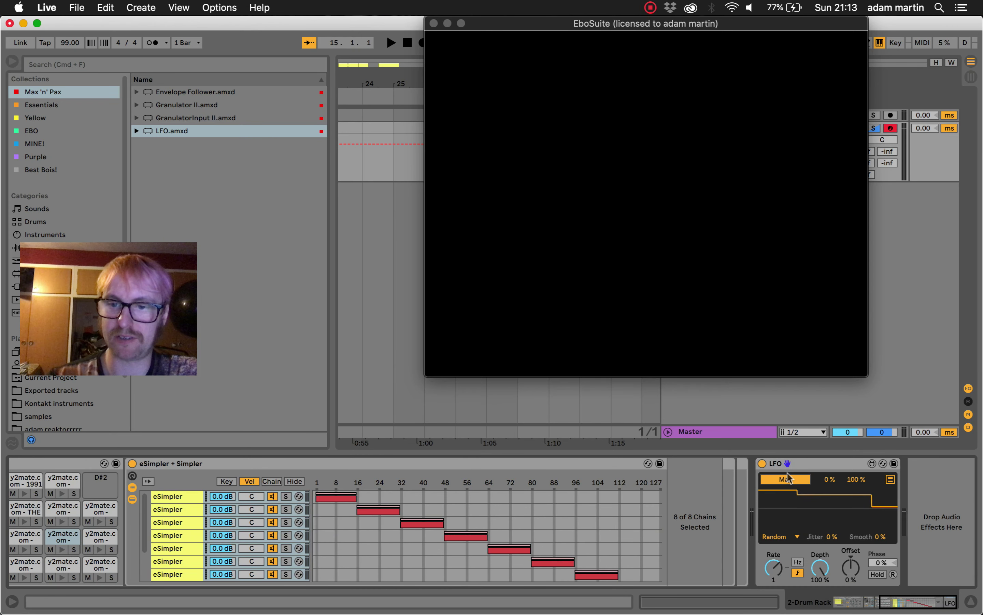
Step: Show the MIDI Effect Rack's chain select zones and extend the zones of all four chains across 0 to 127
scroll(582, 488, left, 10)
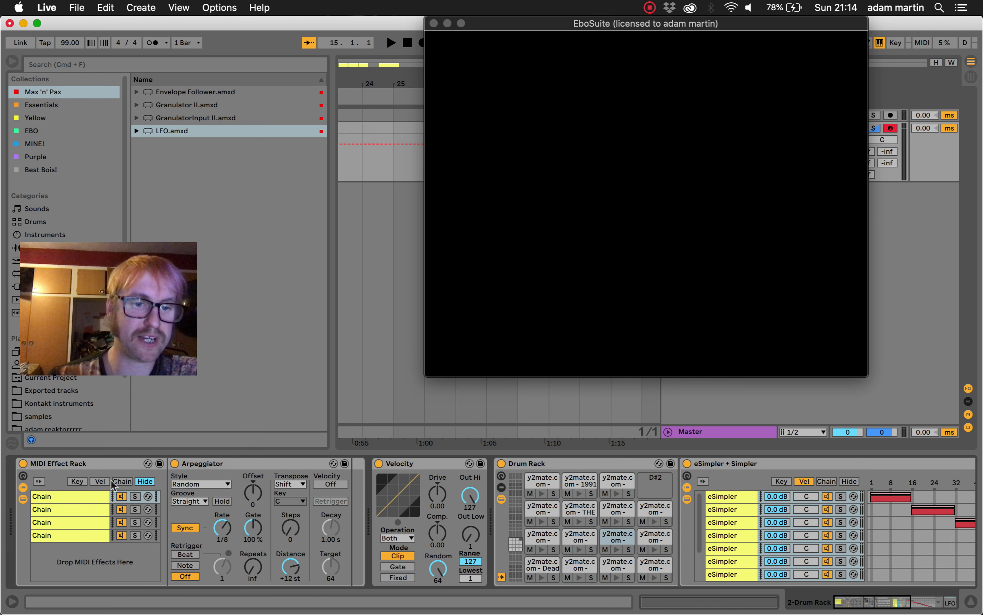
click(122, 481)
click(85, 499)
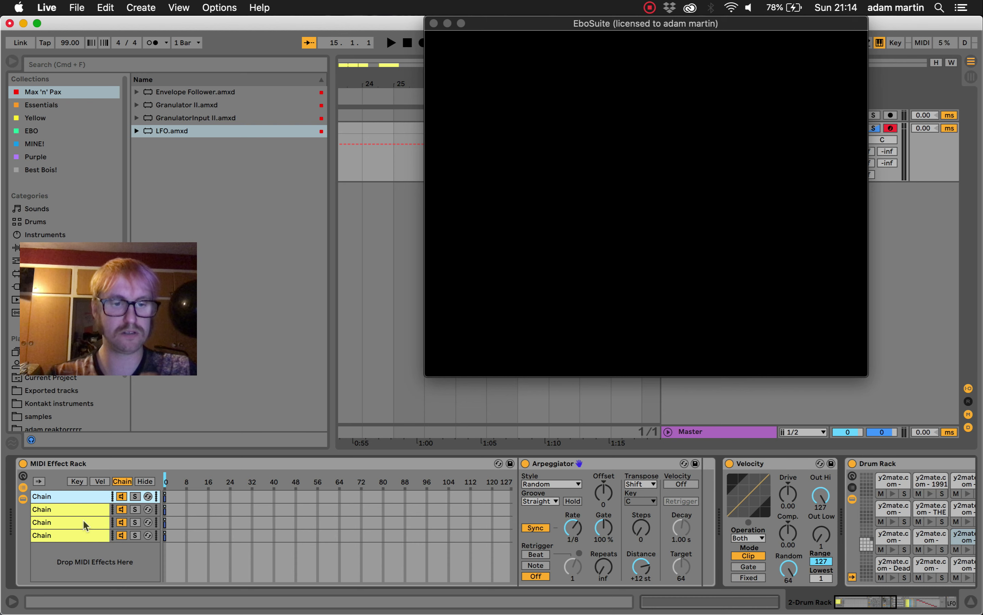
key(super+a)
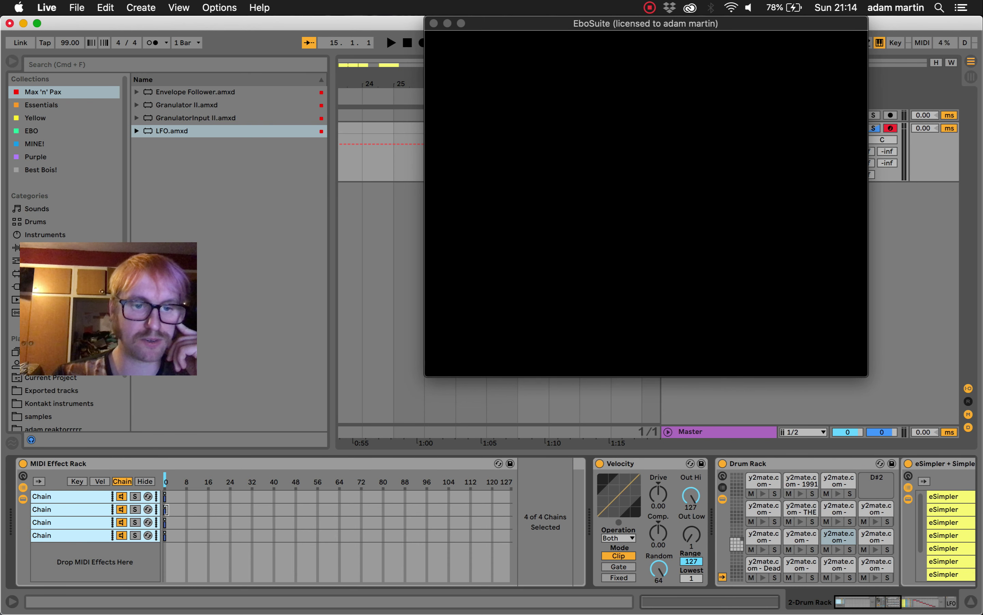
drag(165, 510, 513, 510)
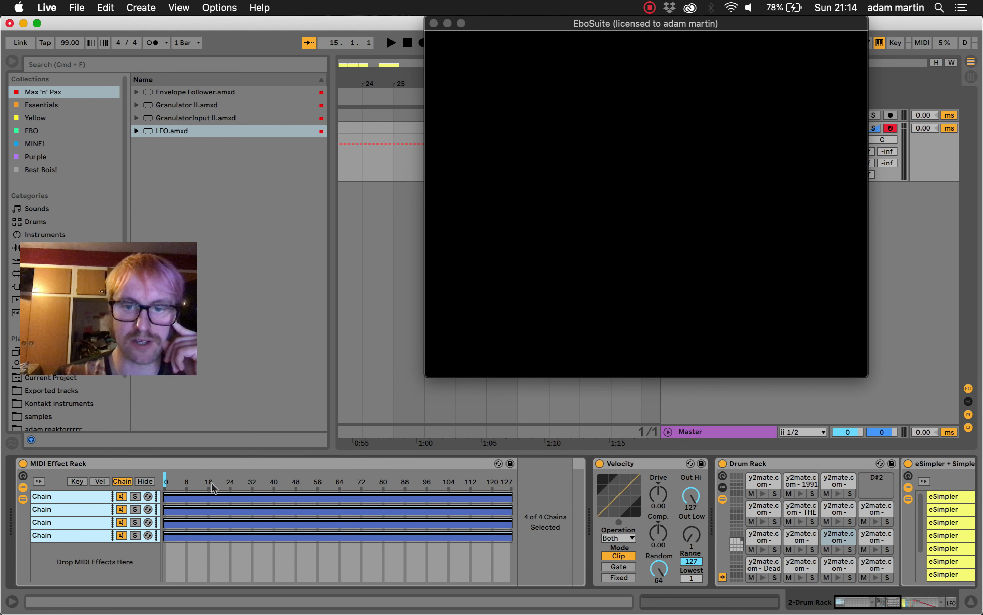
Step: Check the Arpeggiator rate of each chain in the MIDI Effect Rack and select all four chains
click(53, 497)
key(Down)
key(Down)
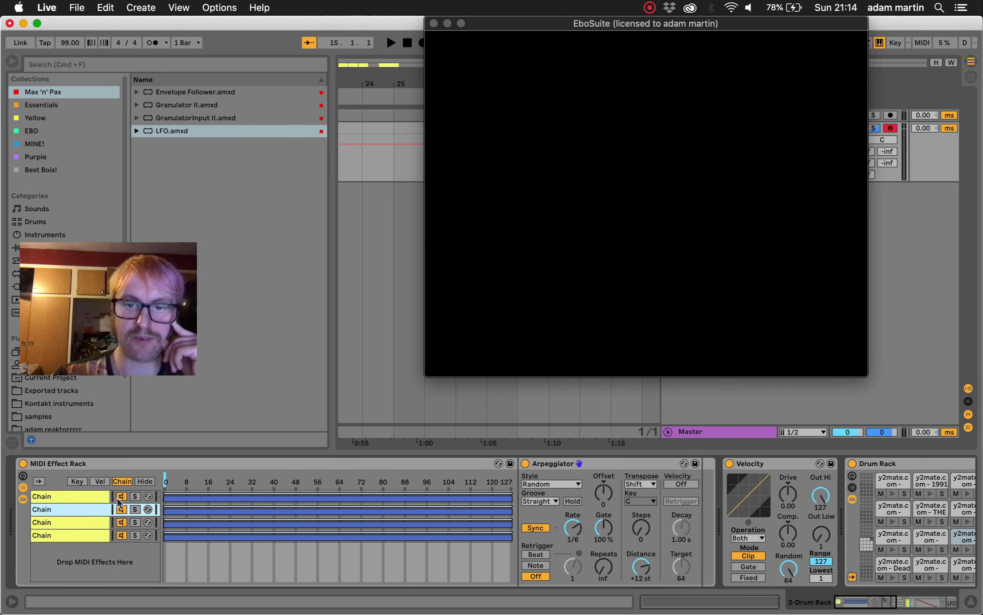
key(Down)
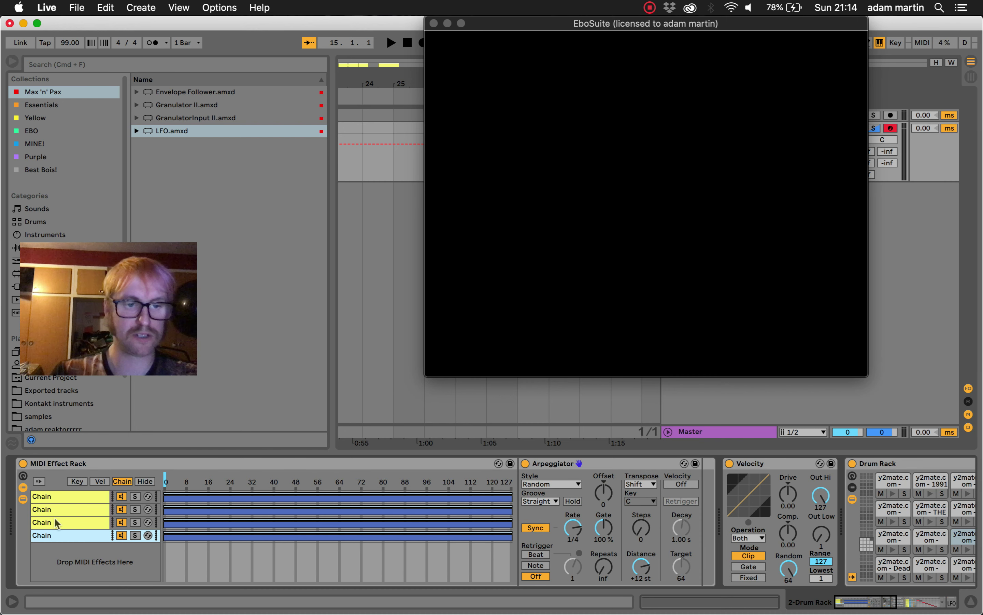
key(super+a)
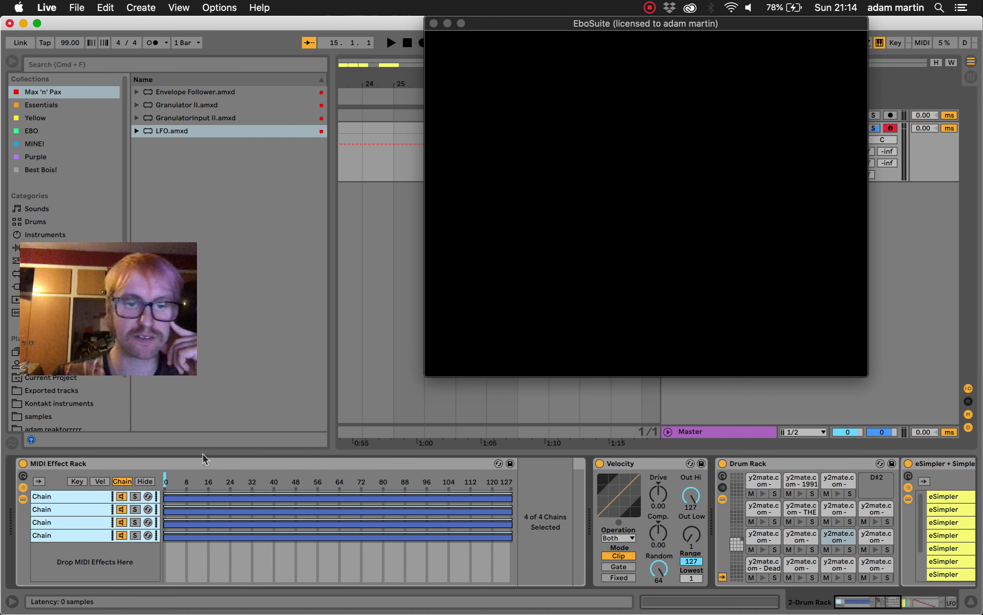
Step: Distribute the four chains' select zones equally across the MIDI Effect Rack's range and map the LFO to its chain selector
right_click(84, 508)
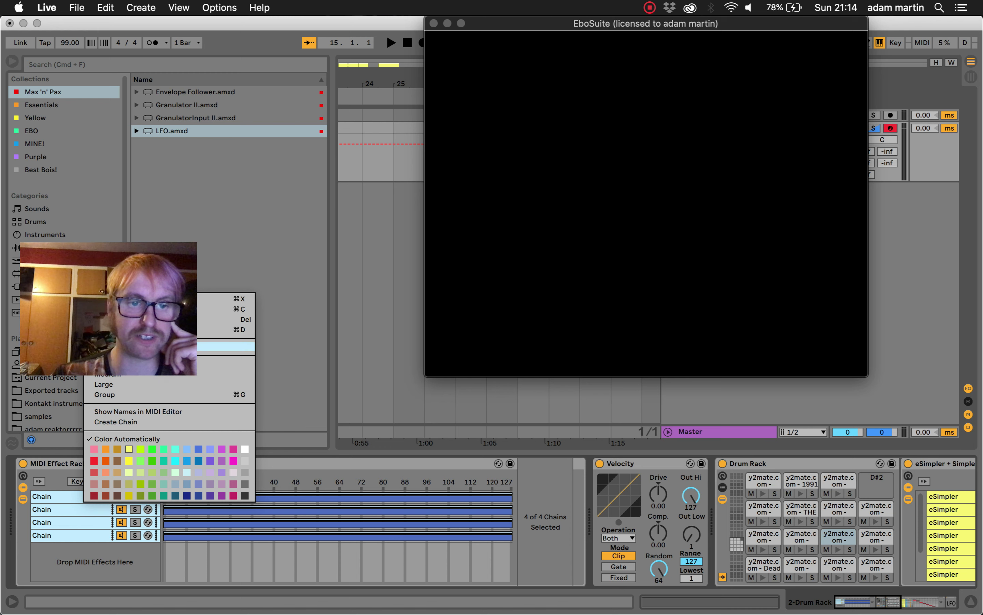
click(106, 346)
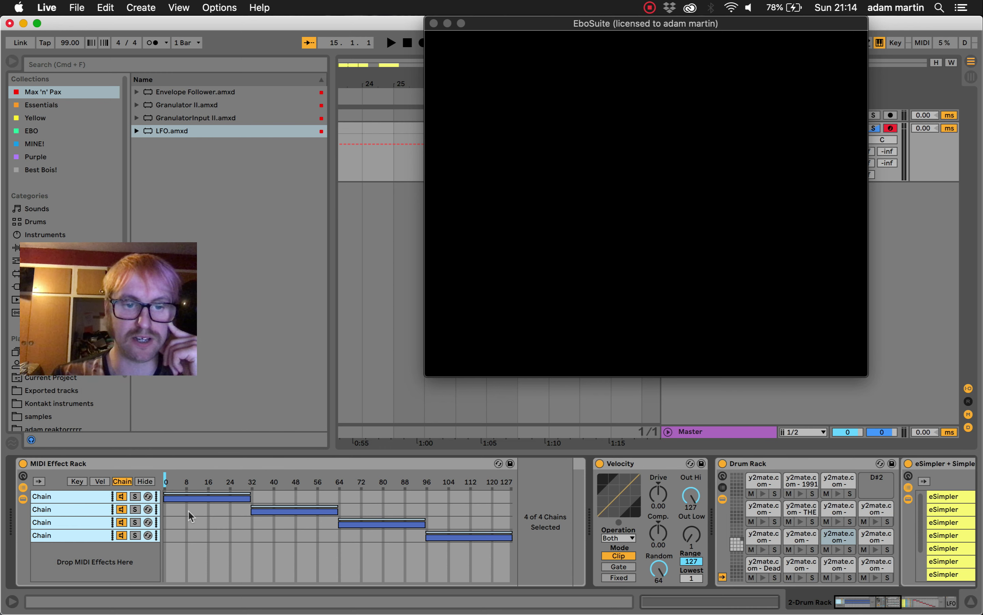
click(166, 483)
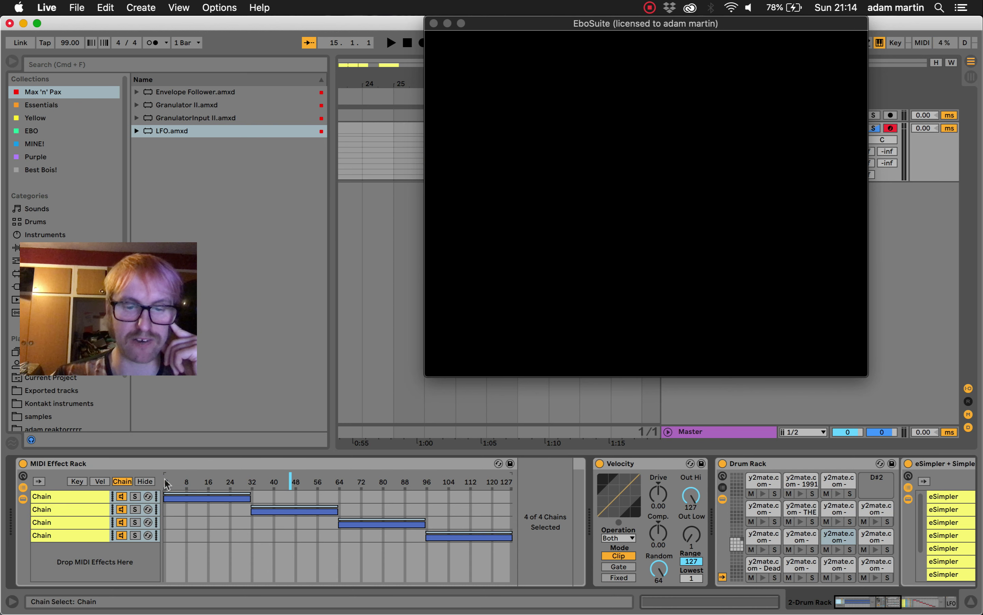
Step: Check the second and third chains' Arpeggiator rates and compare the moving chain selector with the LFO waveform and the eSimpler velocity zones
click(90, 511)
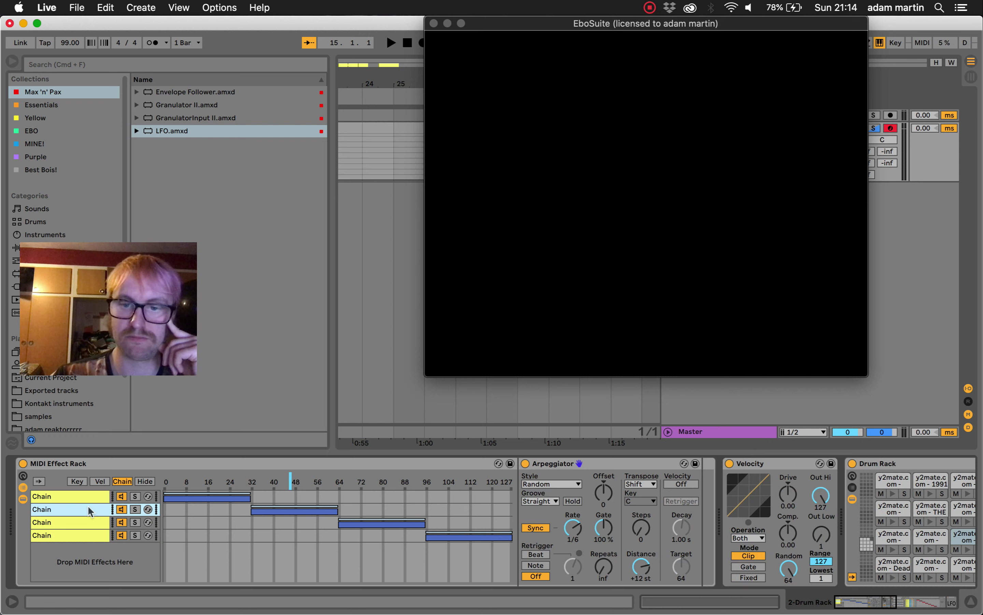
click(222, 473)
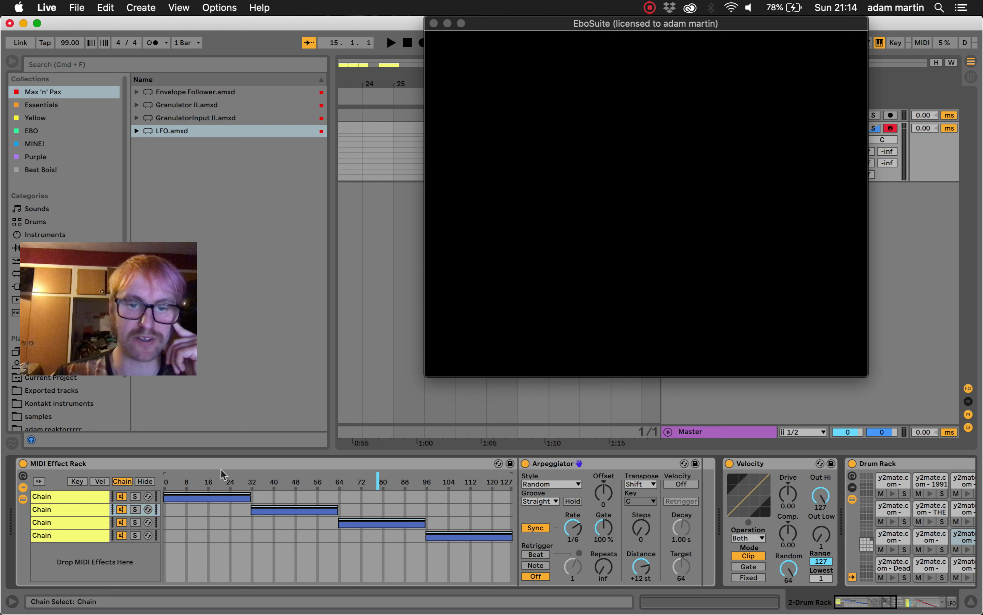
click(64, 524)
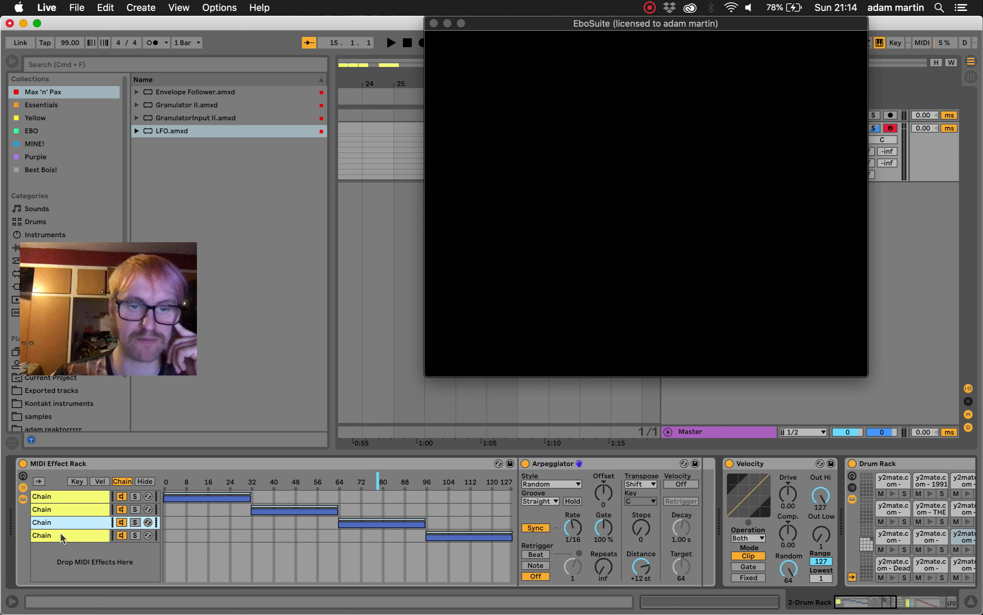
scroll(569, 513, right, 10)
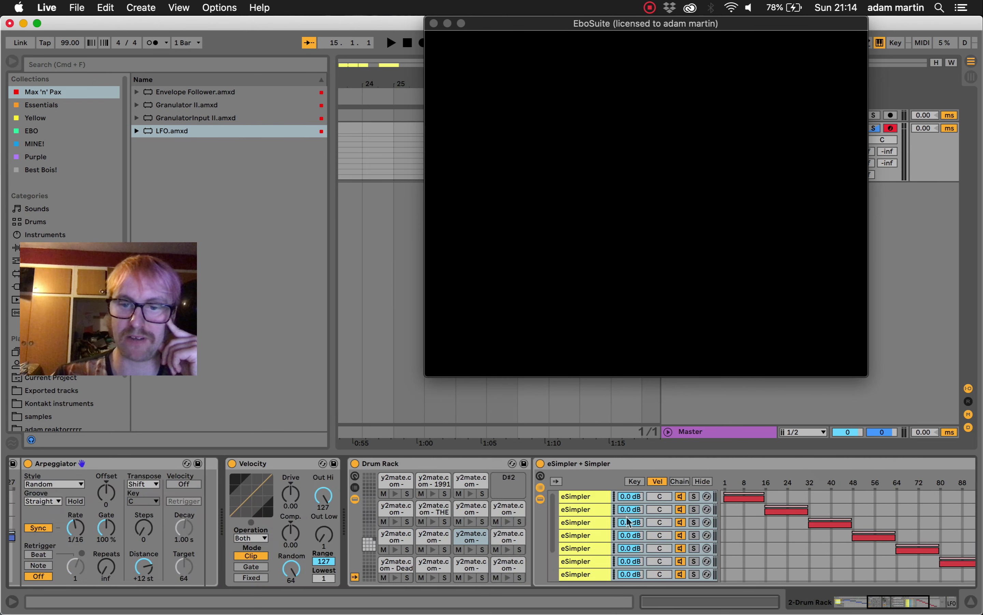
scroll(384, 483, left, 10)
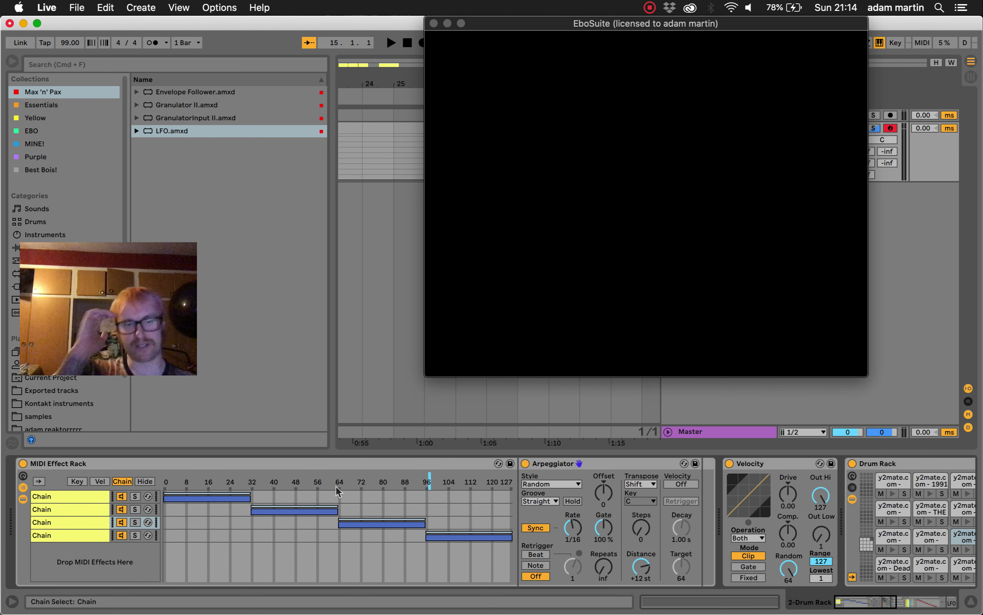
scroll(407, 513, right, 15)
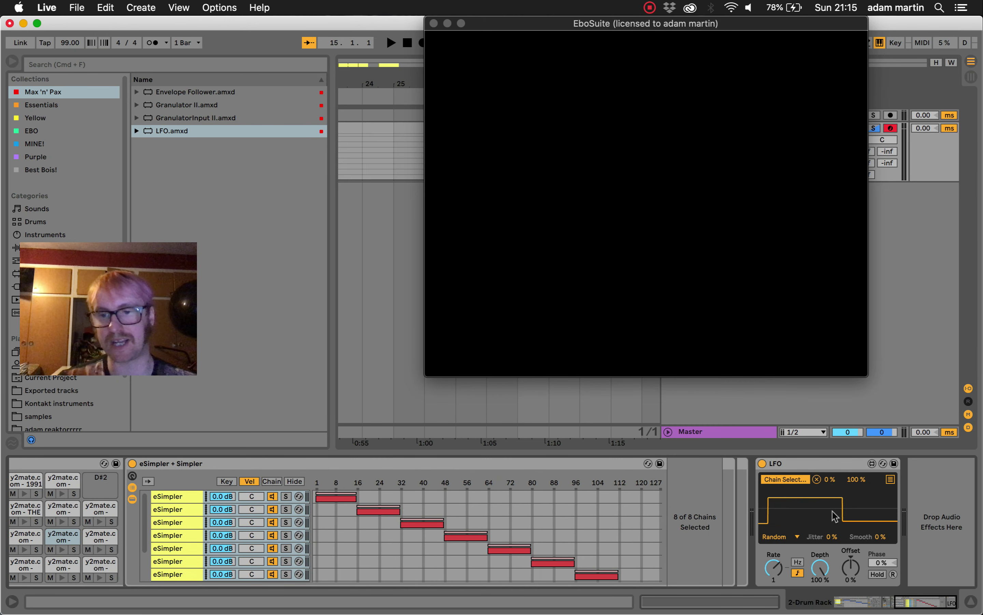
scroll(370, 504, left, 15)
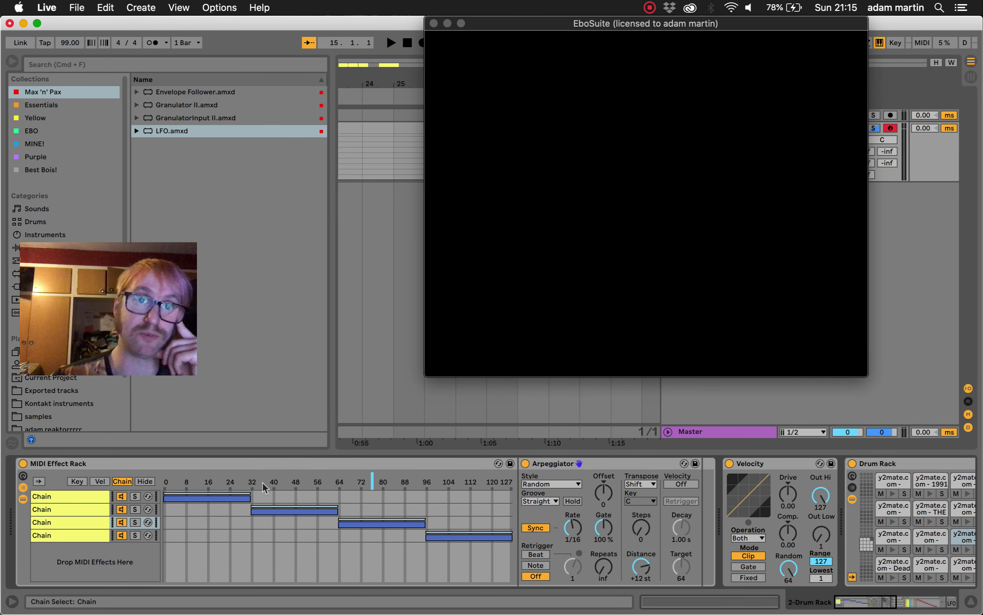
scroll(522, 548, right, 15)
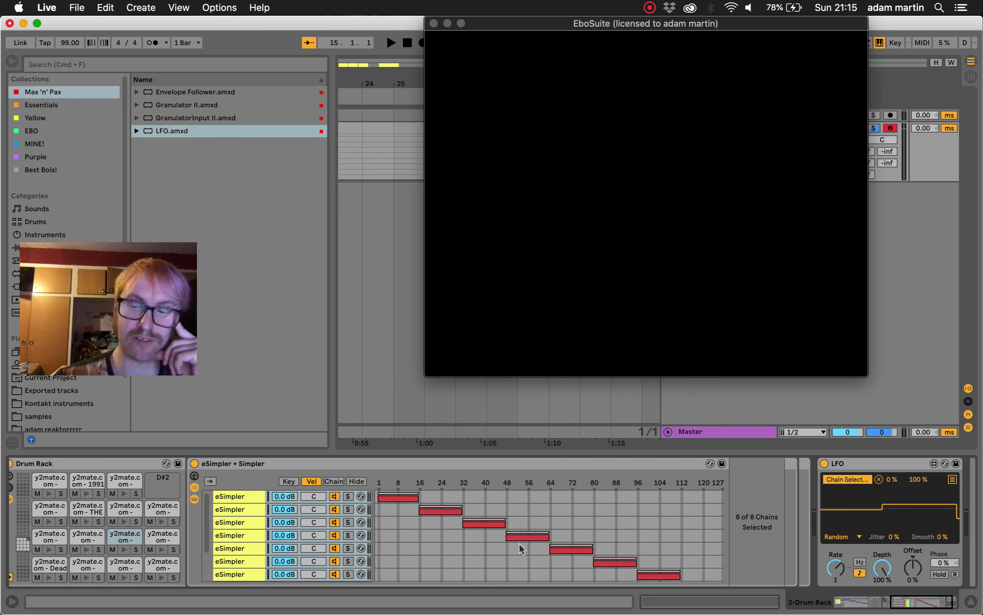
scroll(522, 548, left, 15)
scroll(522, 547, right, 15)
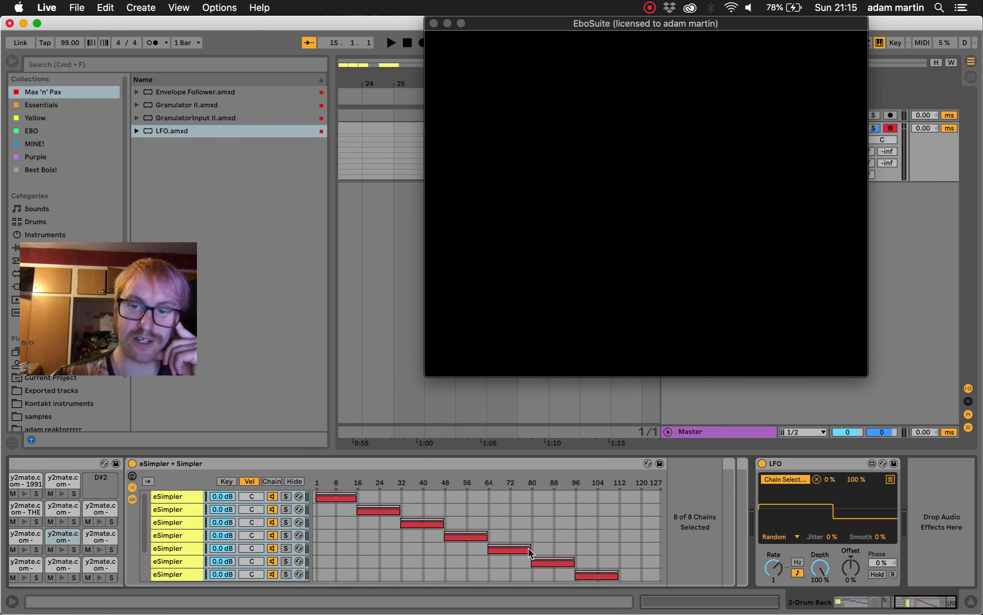
Step: Move the EboSuite video window lower, switch Live to Session View and hide the browser
drag(506, 28, 438, 167)
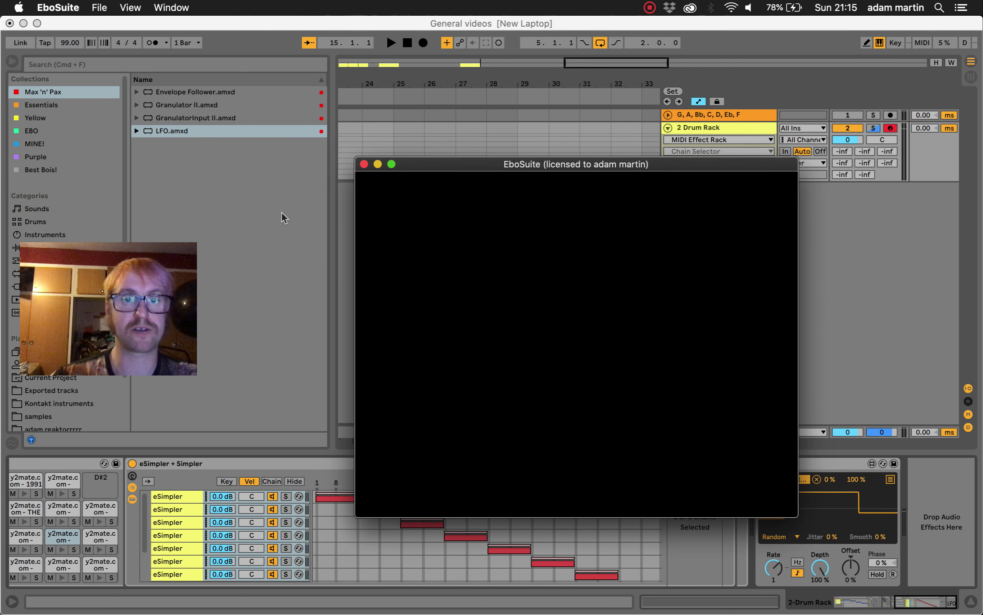
click(244, 202)
key(Tab)
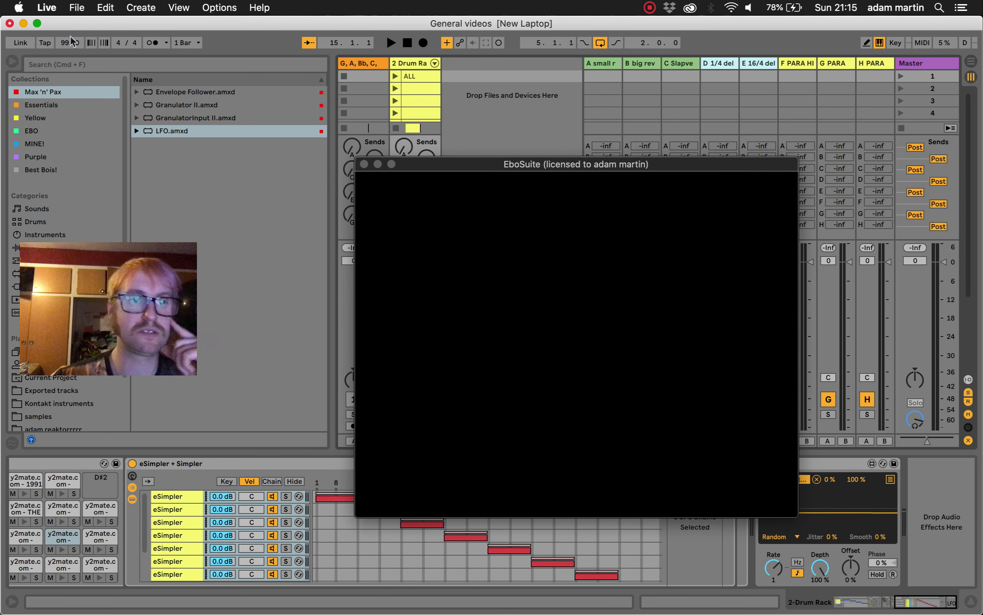
click(13, 62)
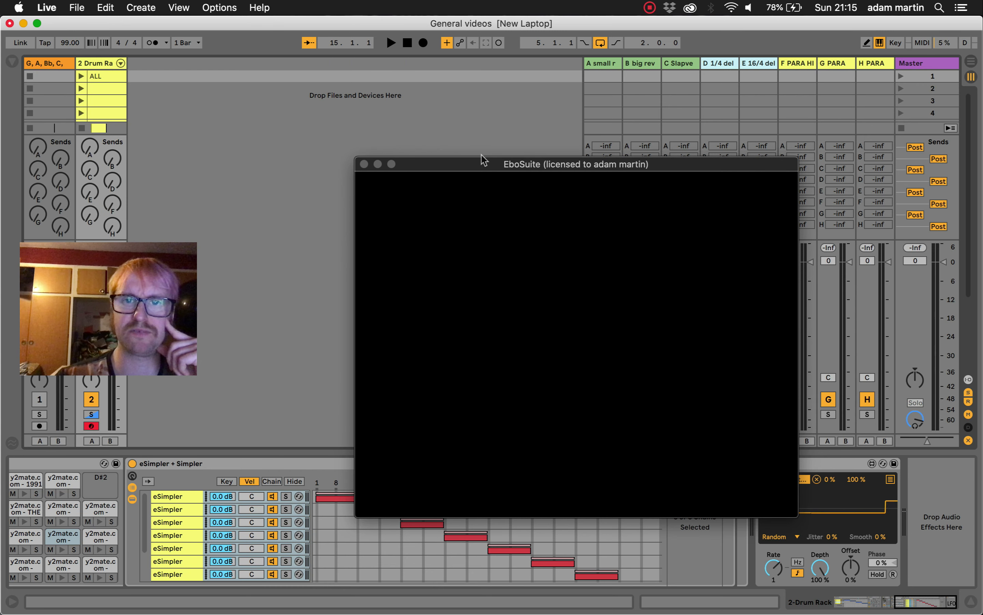
Step: Hide the return tracks, reposition the EboSuite video window above the device chain and enlarge it
drag(493, 164, 380, 77)
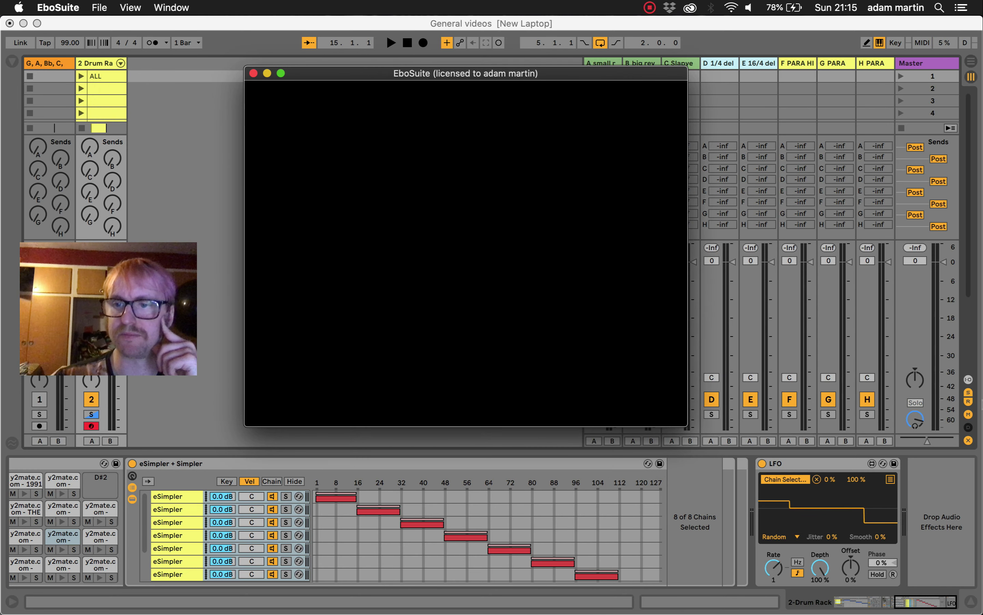
click(970, 406)
click(969, 401)
click(968, 401)
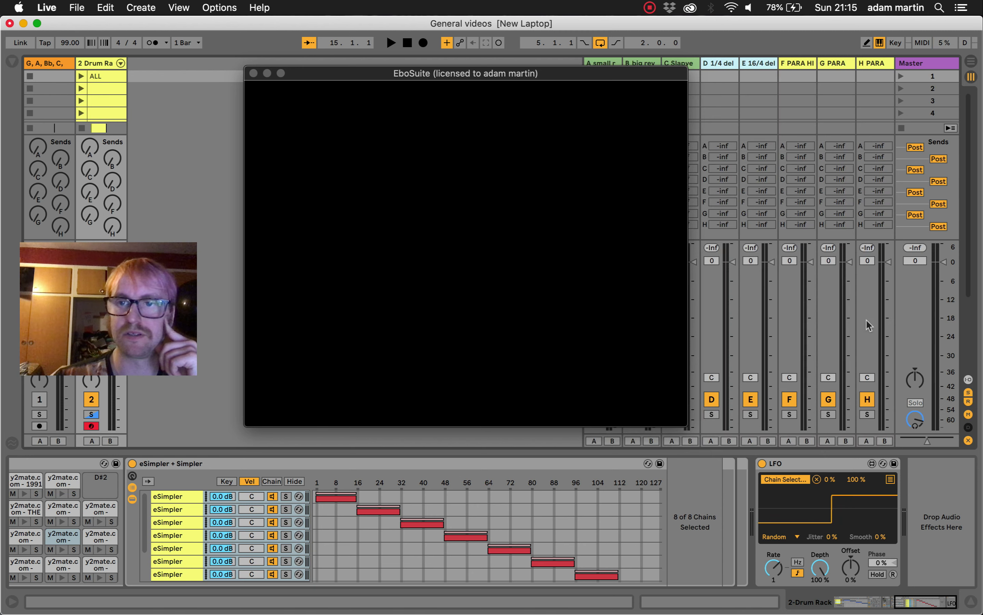
click(968, 401)
click(473, 73)
drag(473, 73, 467, 44)
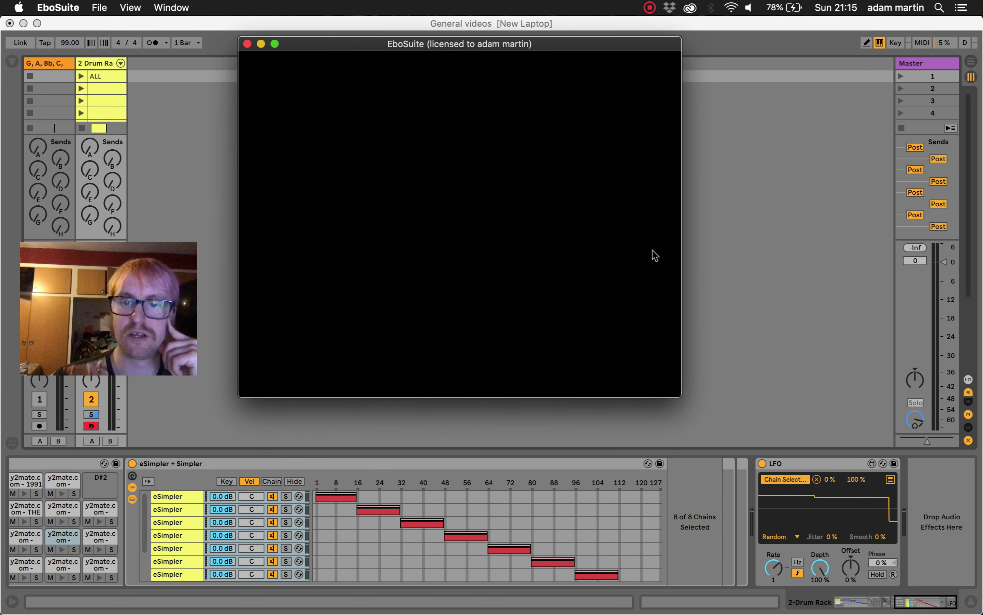
drag(679, 396, 756, 467)
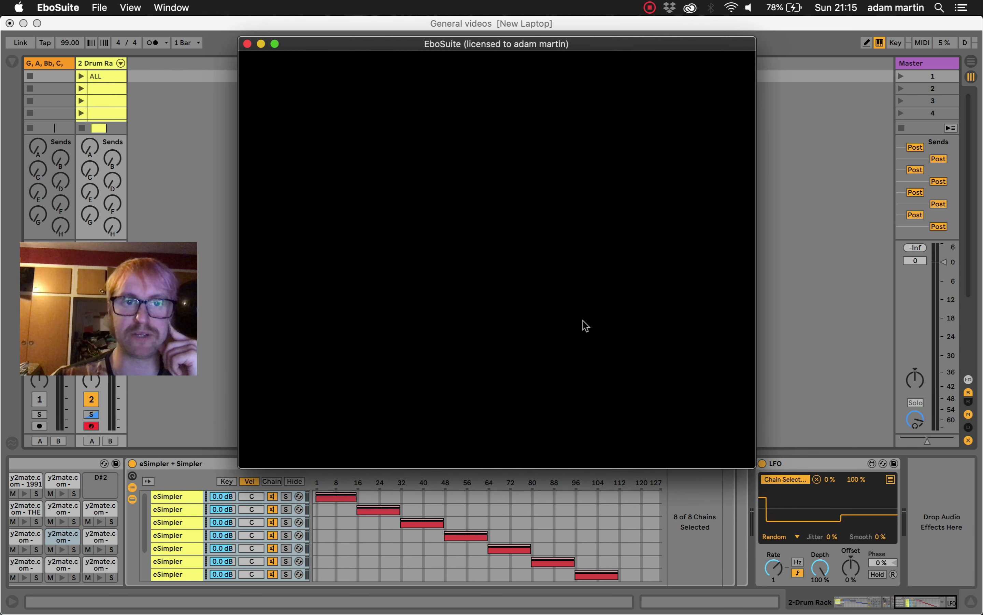
Step: Launch the ALL clip in scene 8 of the 2 Drum Rack track to play the randomised video samples
click(59, 60)
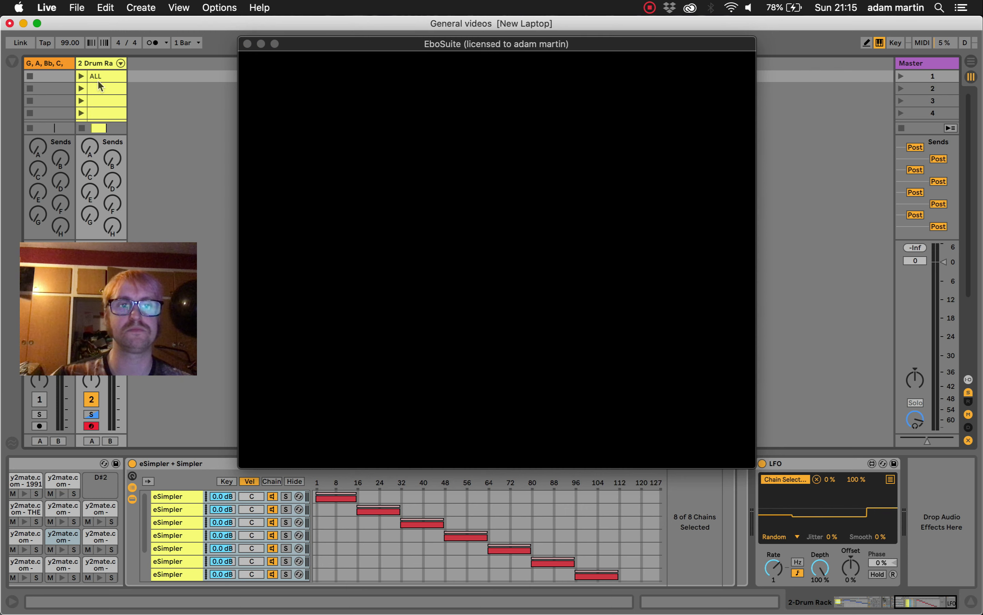
scroll(105, 74, down, 5)
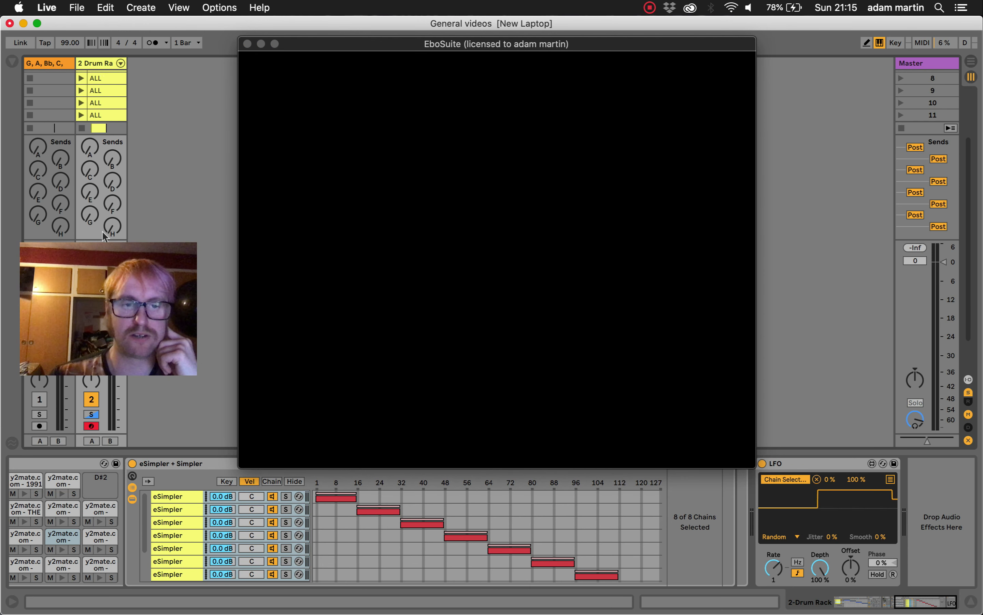
click(81, 78)
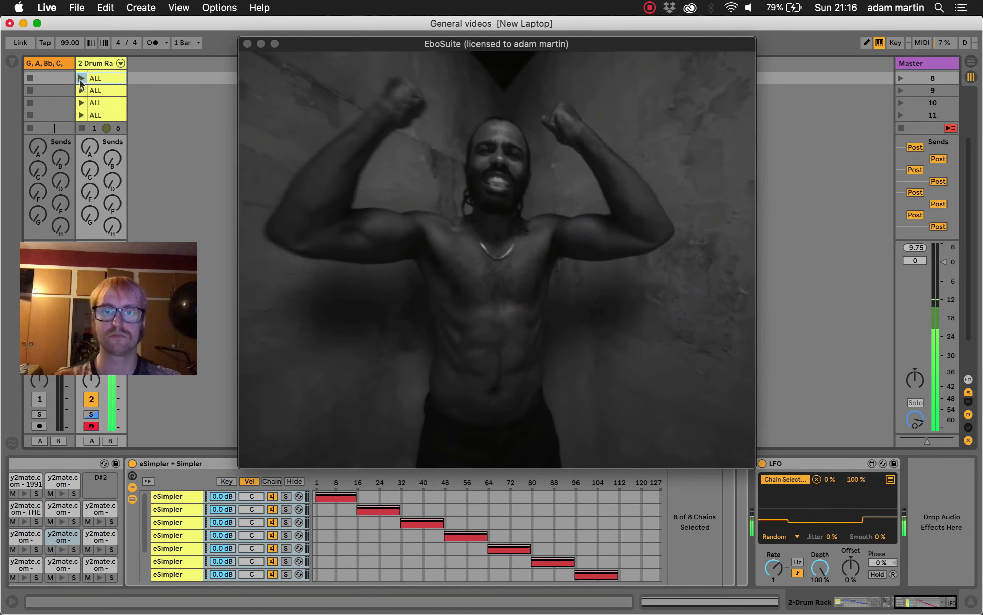
click(82, 79)
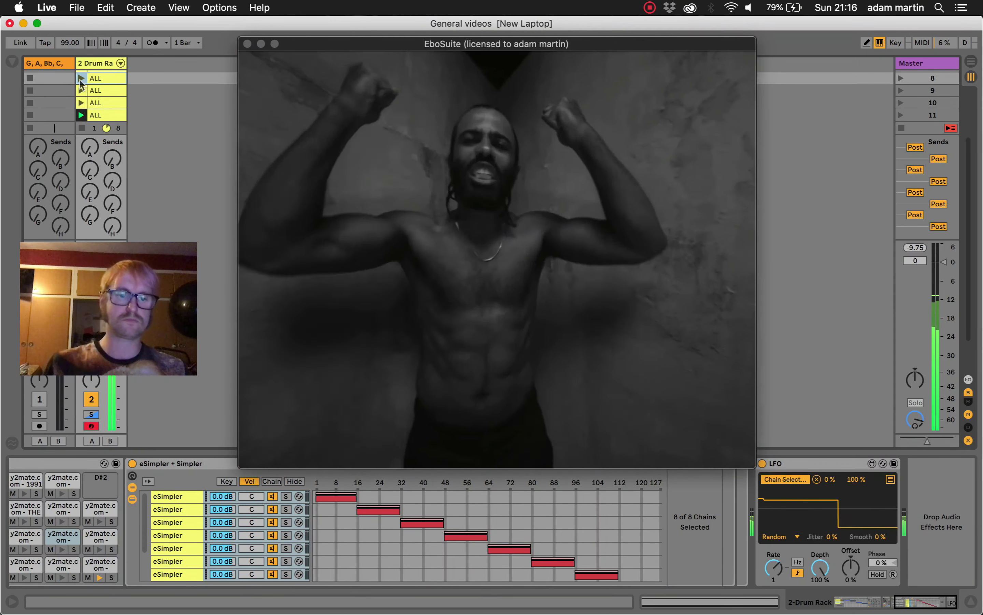
Step: Bring the MIDI Effect Rack into view, show the inputs and outputs section, and hide the Session View's sends and mixer sections
scroll(181, 529, left, 10)
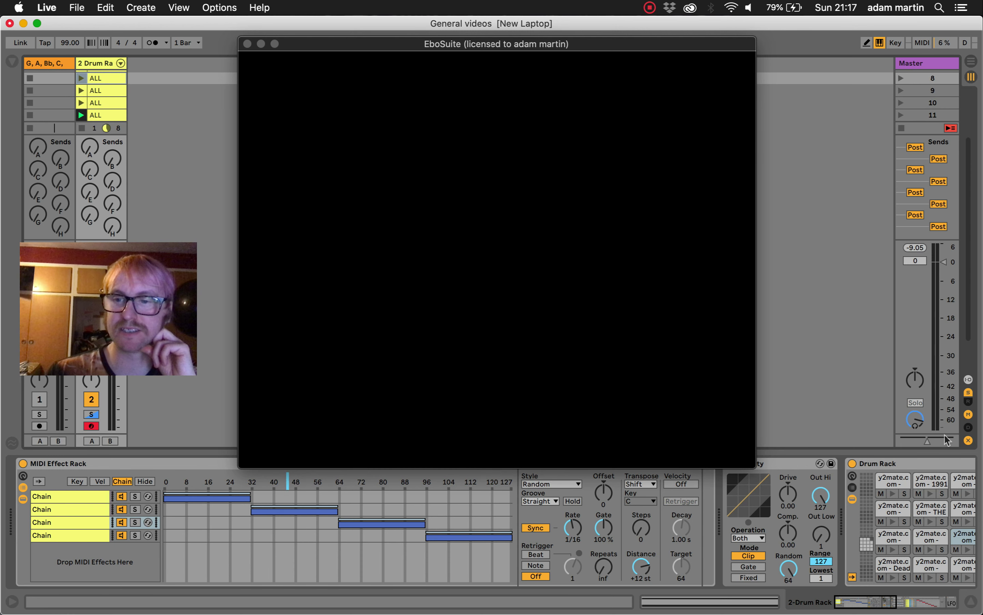
click(969, 393)
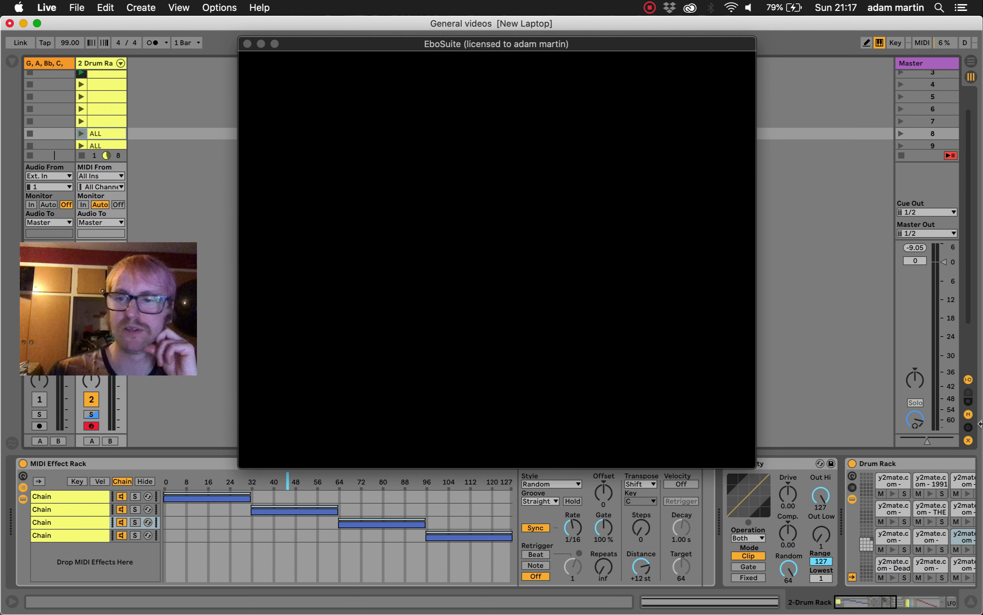
click(969, 414)
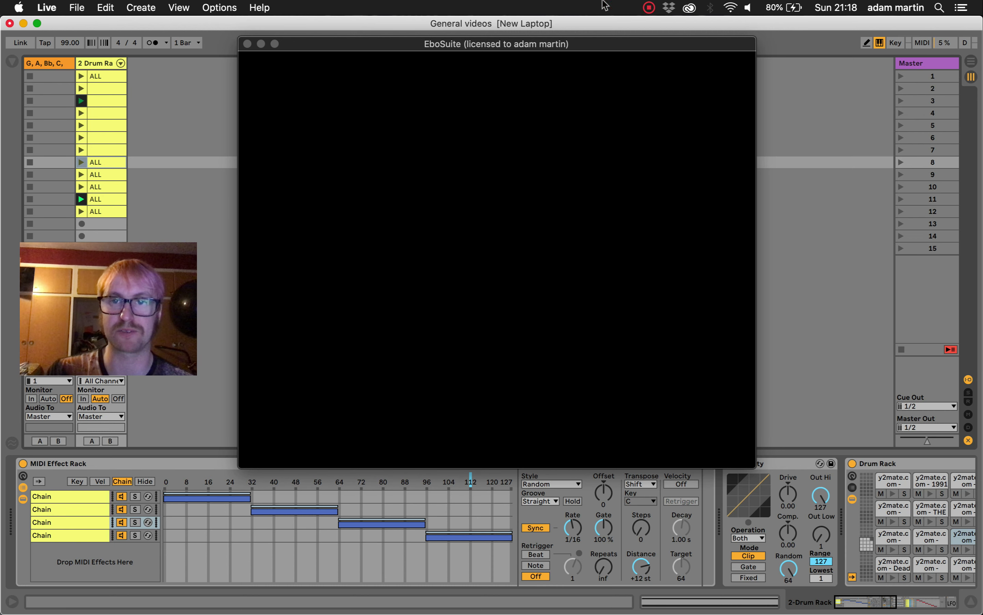
Step: Switch to Wondershare DemoCreator by opening its recorder window
click(649, 7)
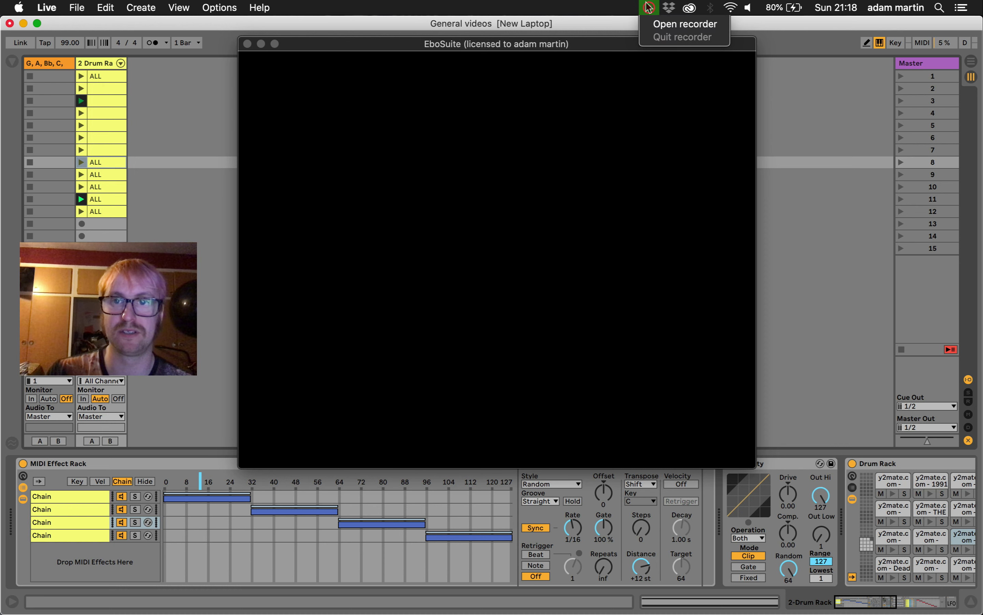
click(671, 28)
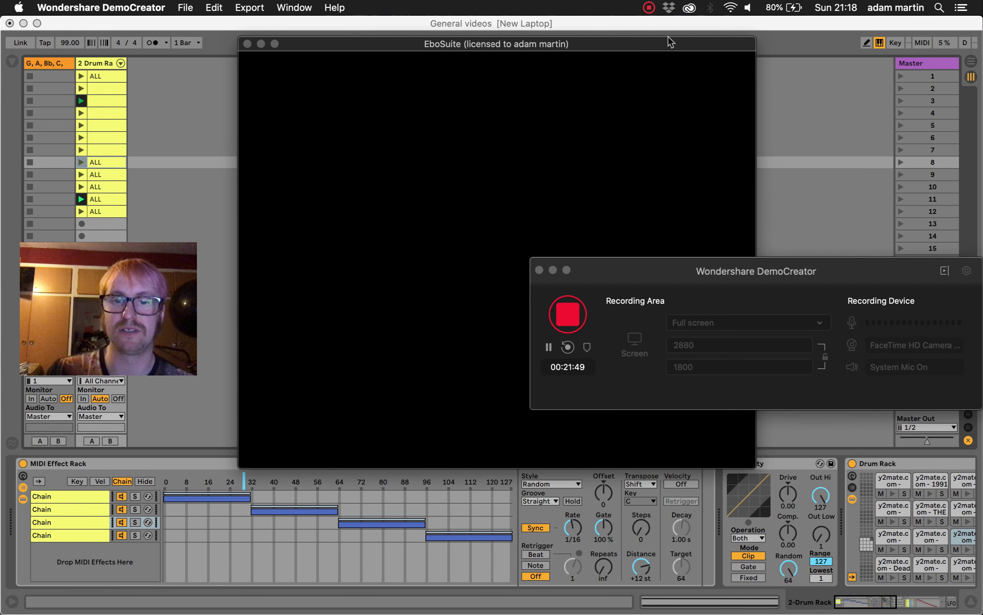